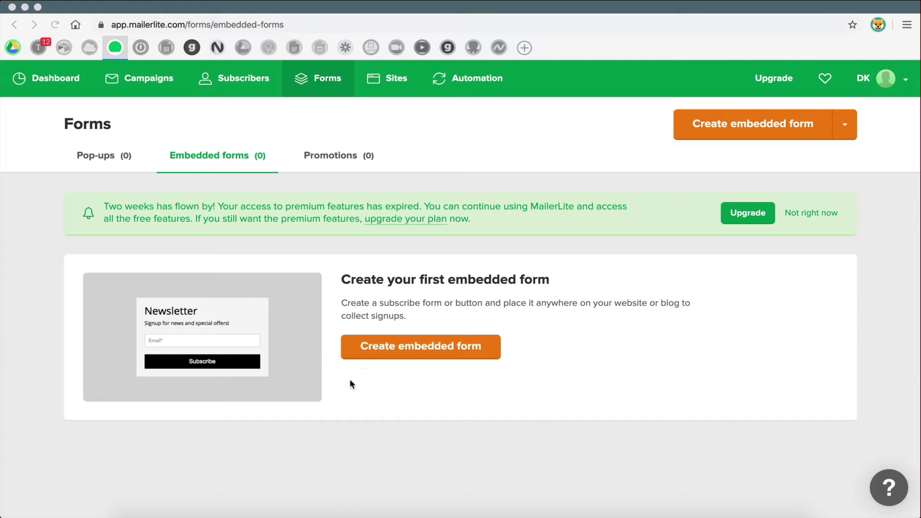
- Look between the WordPress admin and MailerLite, browsing the embedded and pop-up forms lists
{"action": "left_click", "coordinate": [378, 406]}
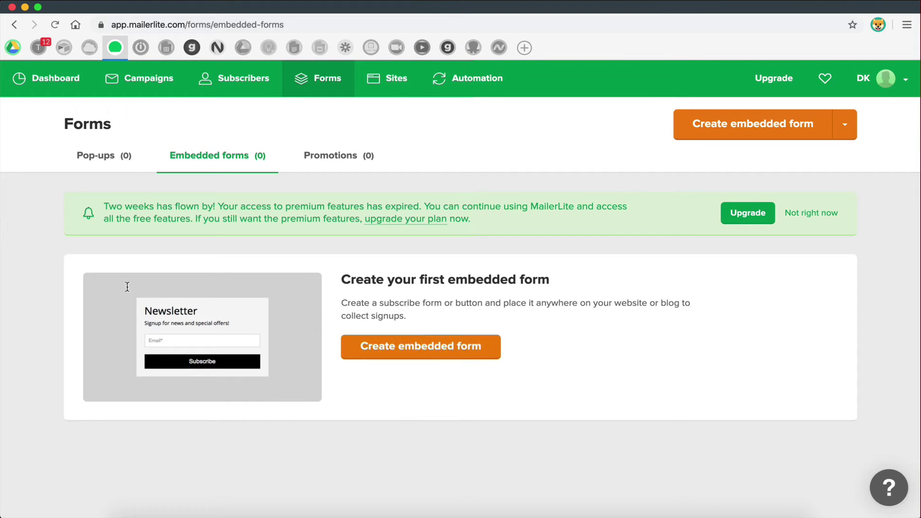
{"action": "key", "text": "ctrl+Right"}
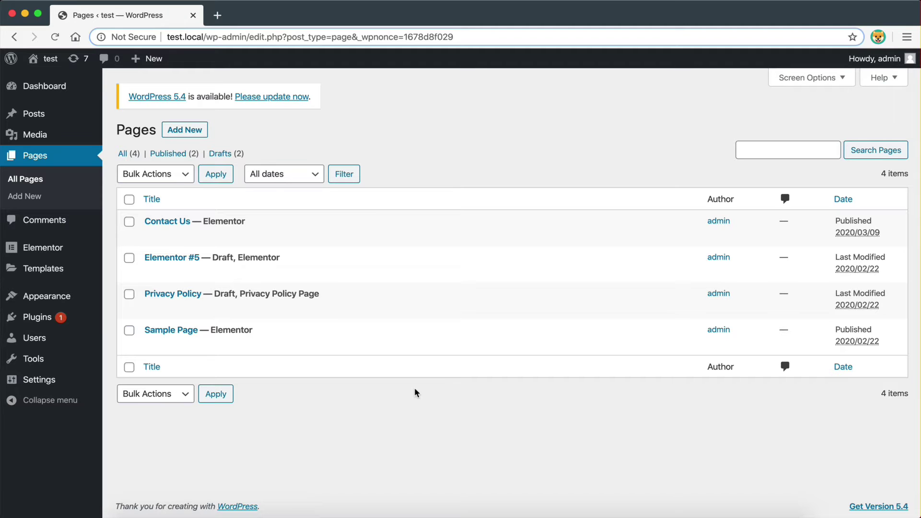
{"action": "key", "text": "ctrl+Left"}
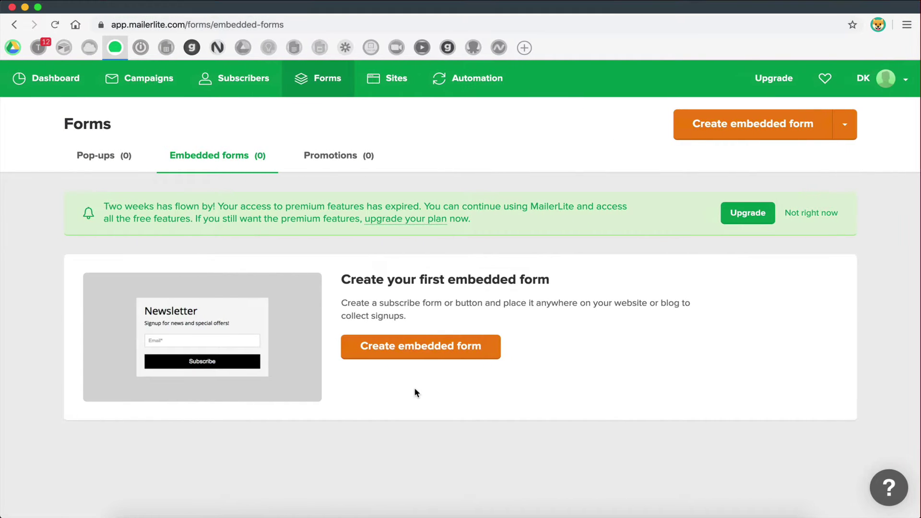
{"action": "left_click", "coordinate": [430, 360]}
{"action": "left_click", "coordinate": [232, 265]}
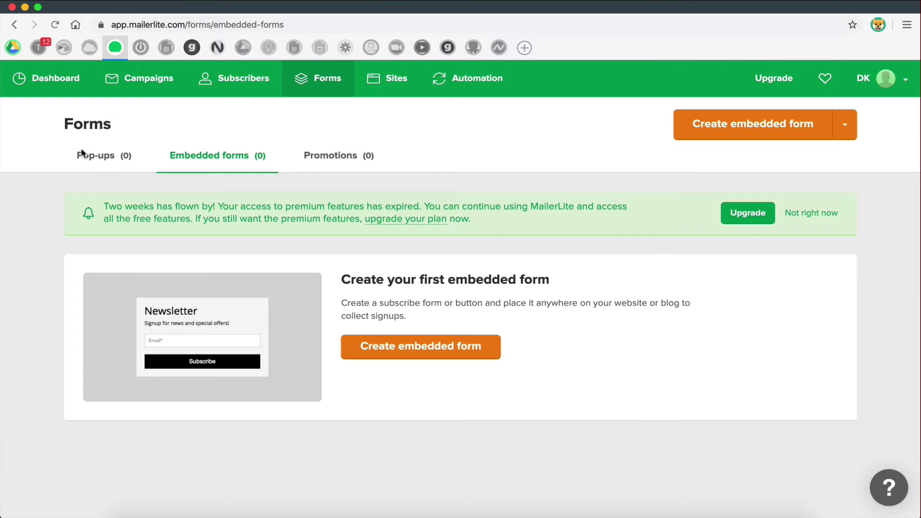
{"action": "left_click", "coordinate": [101, 155]}
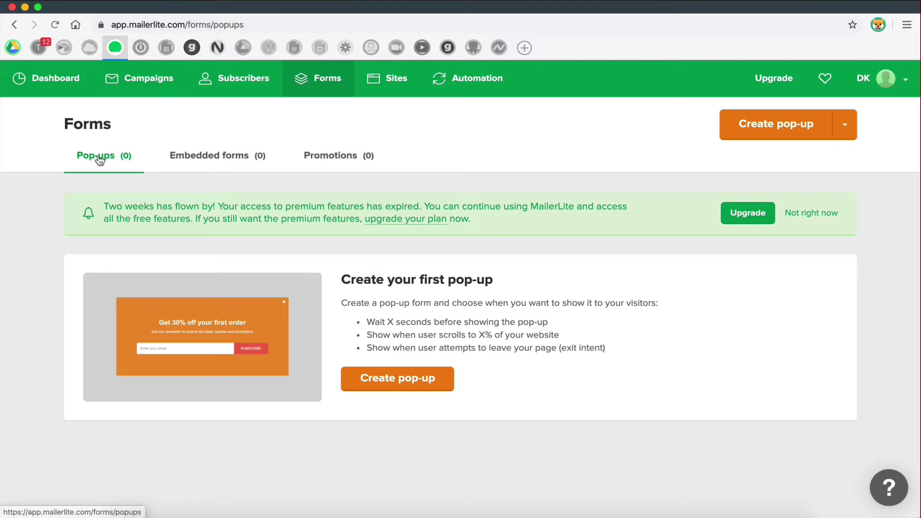
{"action": "left_click", "coordinate": [227, 157]}
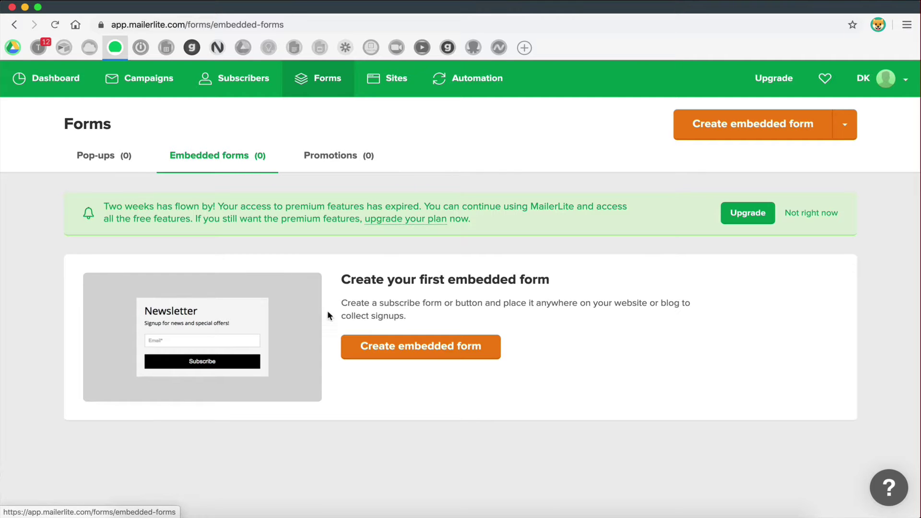
{"action": "left_click", "coordinate": [410, 344]}
{"action": "left_click", "coordinate": [236, 267]}
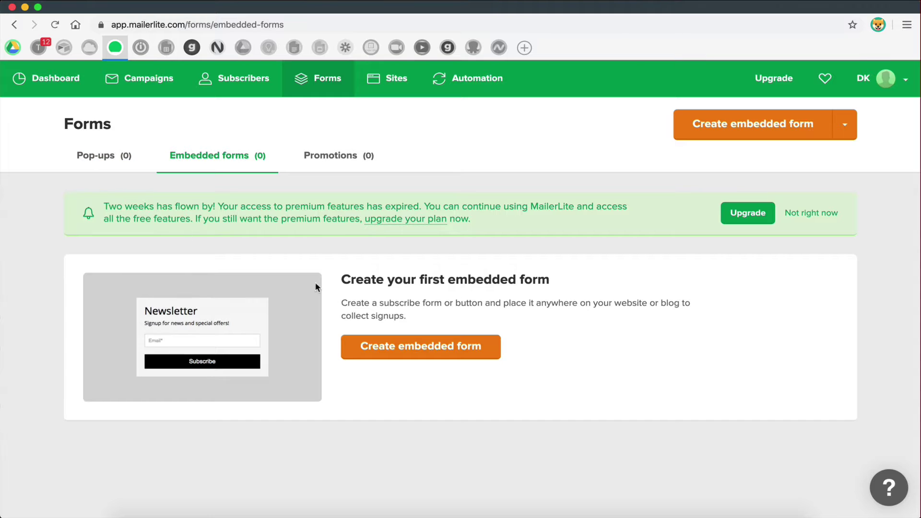
- Create a new embedded form named 'Test' and save it to continue
{"action": "left_click", "coordinate": [409, 346]}
{"action": "left_click", "coordinate": [215, 219]}
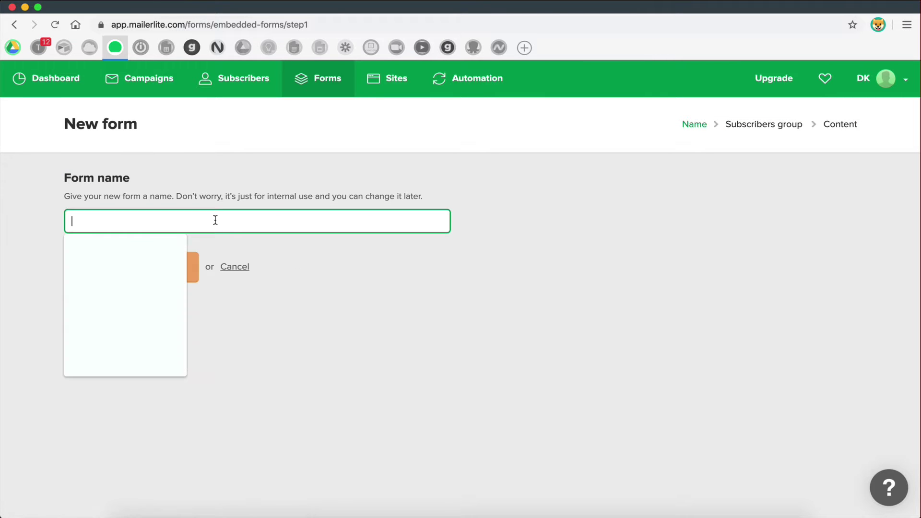
{"action": "type", "text": "Tes"}
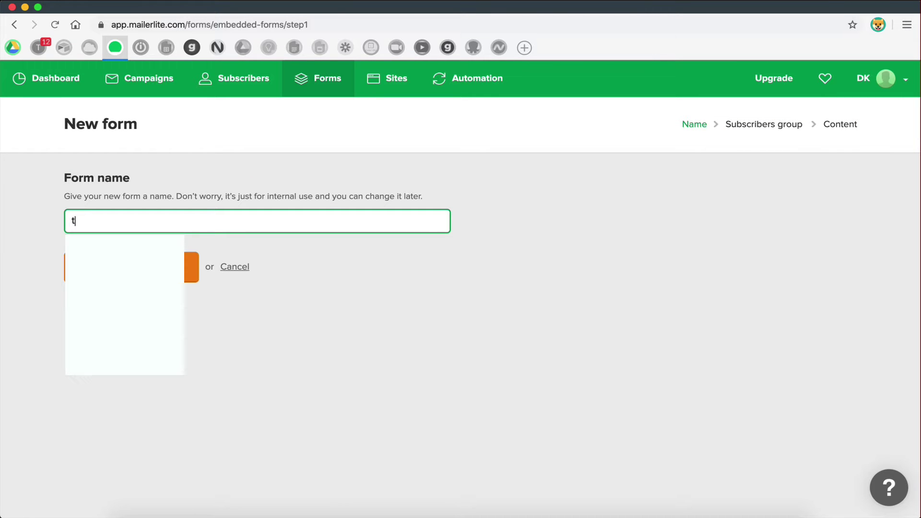
{"action": "key", "text": "BackSpace"}
{"action": "key", "text": "BackSpace"}
{"action": "type", "text": "est"}
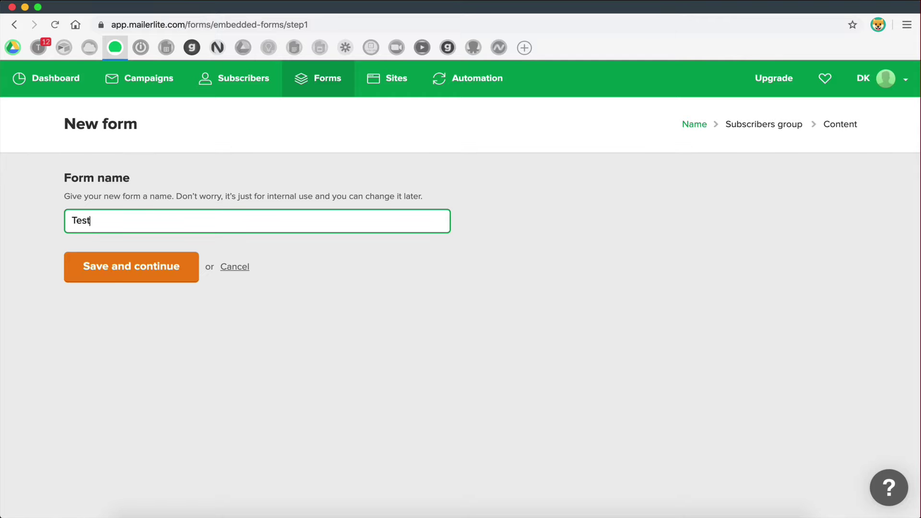
{"action": "left_click", "coordinate": [177, 272]}
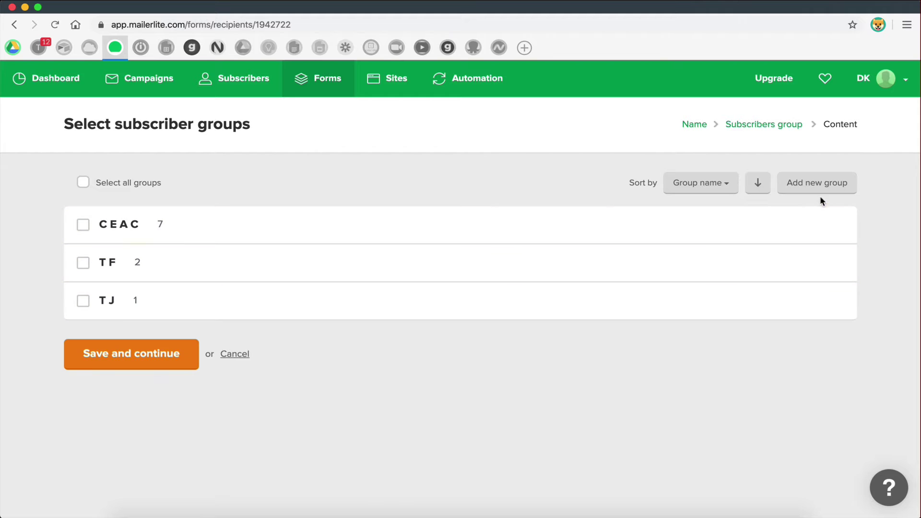
- Open the Add new group dialog from the Select subscriber groups page
{"action": "left_click", "coordinate": [817, 184]}
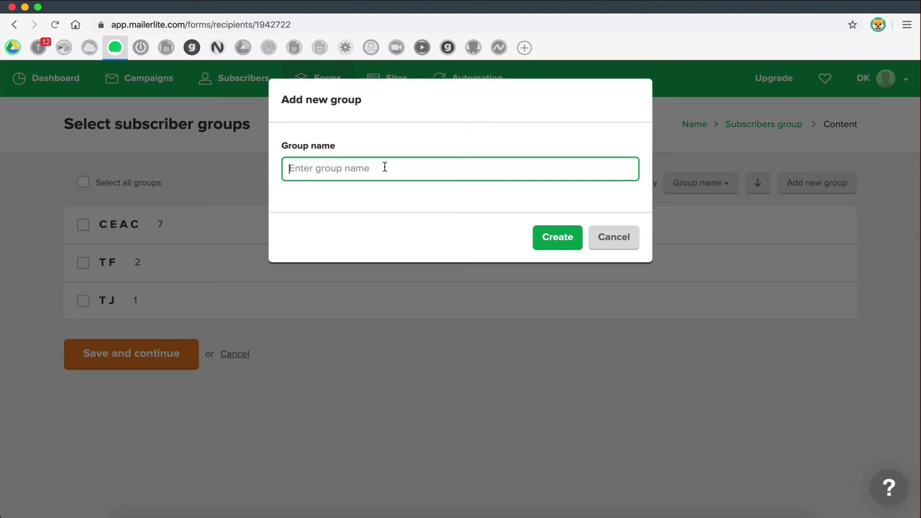
- Create the 'Example' subscriber group, tick it for the Test form, and save the selection
{"action": "type", "text": "Example "}
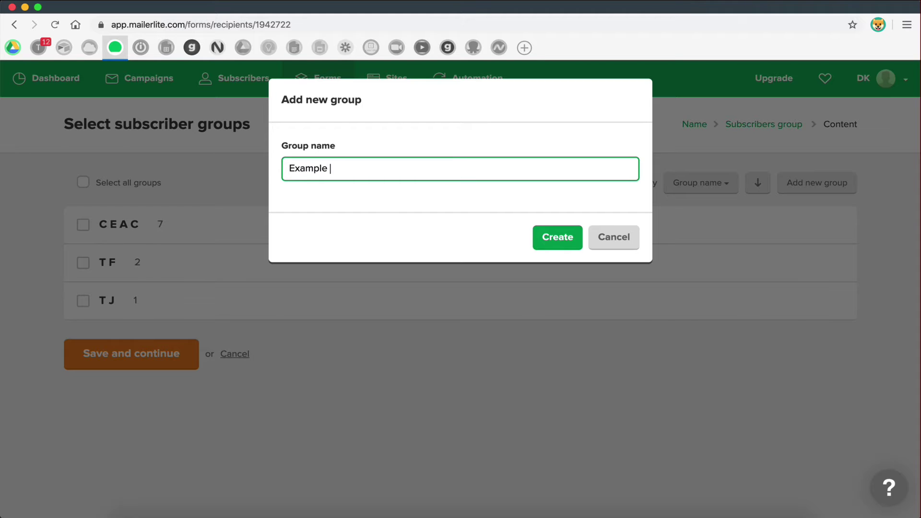
{"action": "type", "text": "List"}
{"action": "key", "text": "BackSpace"}
{"action": "key", "text": "BackSpace"}
{"action": "key", "text": "BackSpace"}
{"action": "key", "text": "BackSpace"}
{"action": "key", "text": "BackSpace"}
{"action": "left_click", "coordinate": [566, 234]}
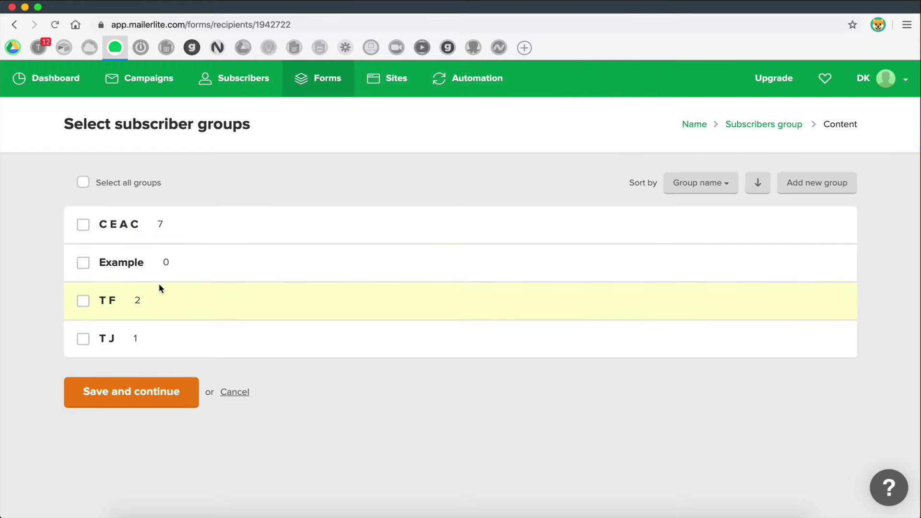
{"action": "left_click", "coordinate": [83, 263]}
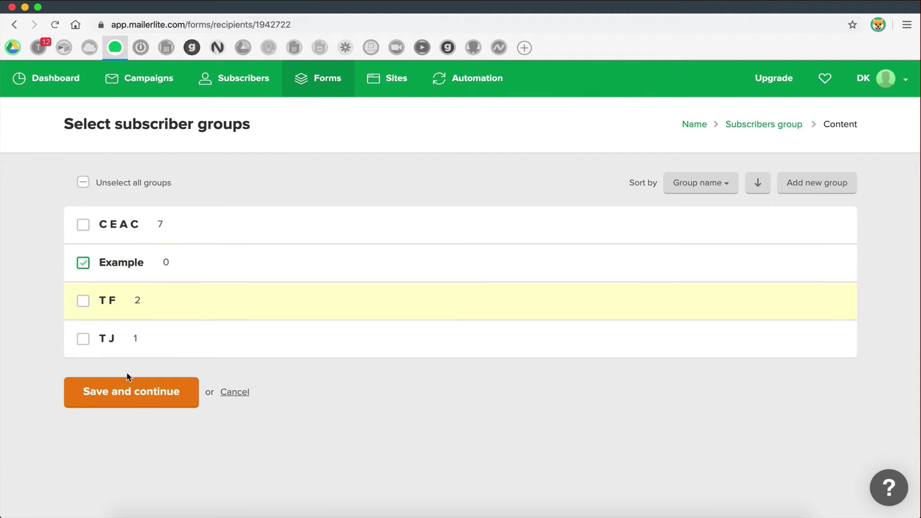
{"action": "left_click", "coordinate": [141, 391]}
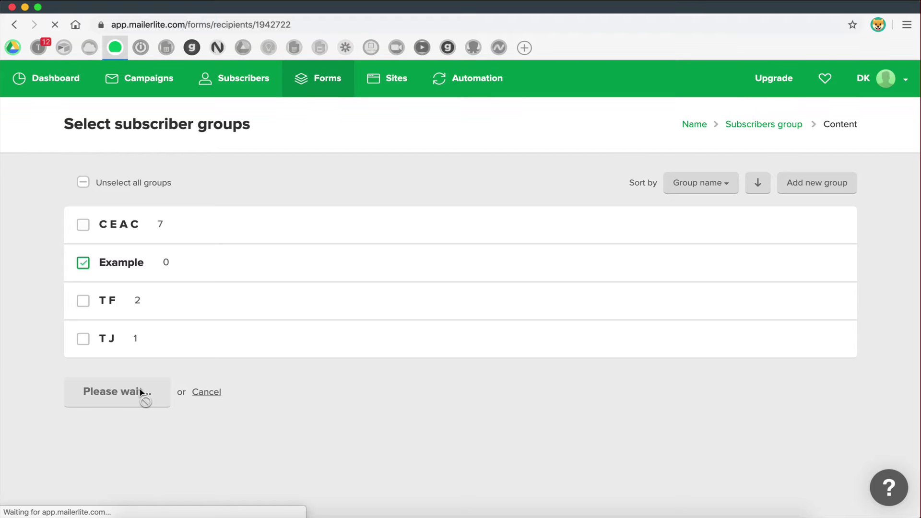
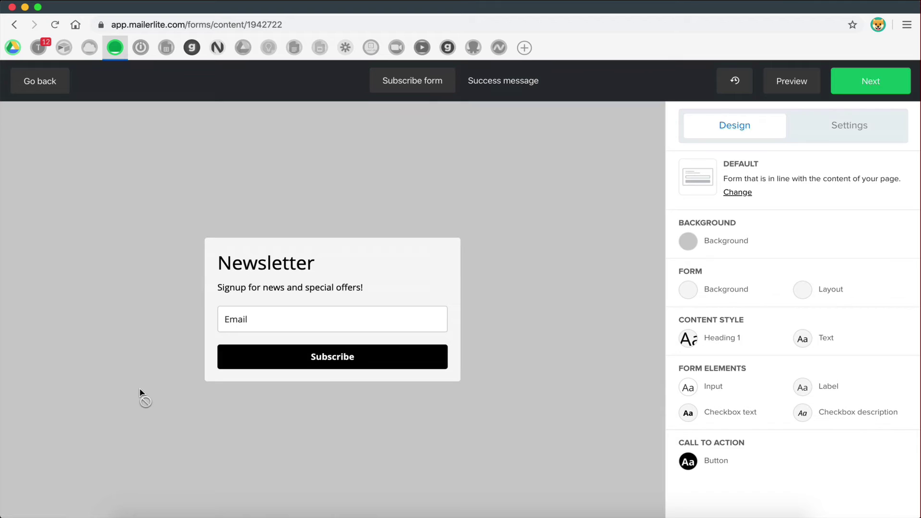
- Bring up the page Background colour and image settings for the Newsletter form
{"action": "mouse_move", "coordinate": [413, 265]}
- Set the page background colour to white (#ffffff) and save it
{"action": "left_click", "coordinate": [730, 242]}
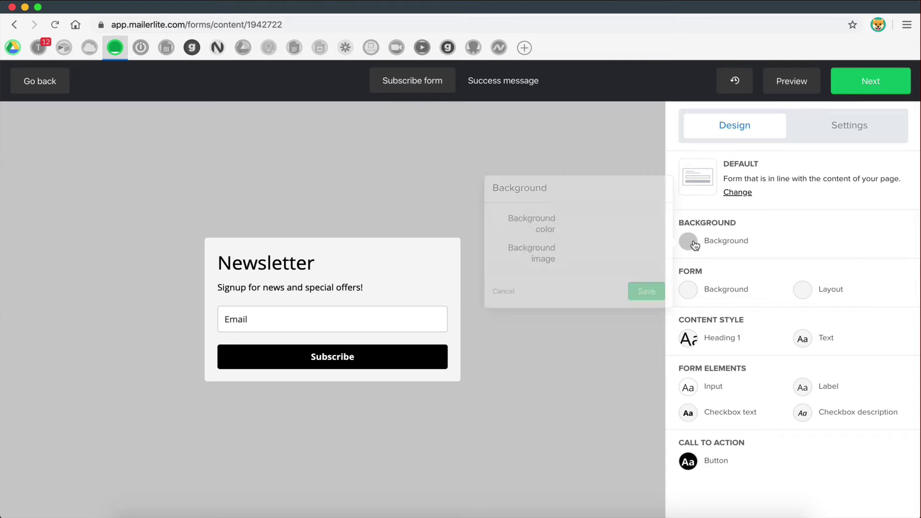
{"action": "left_click", "coordinate": [584, 230]}
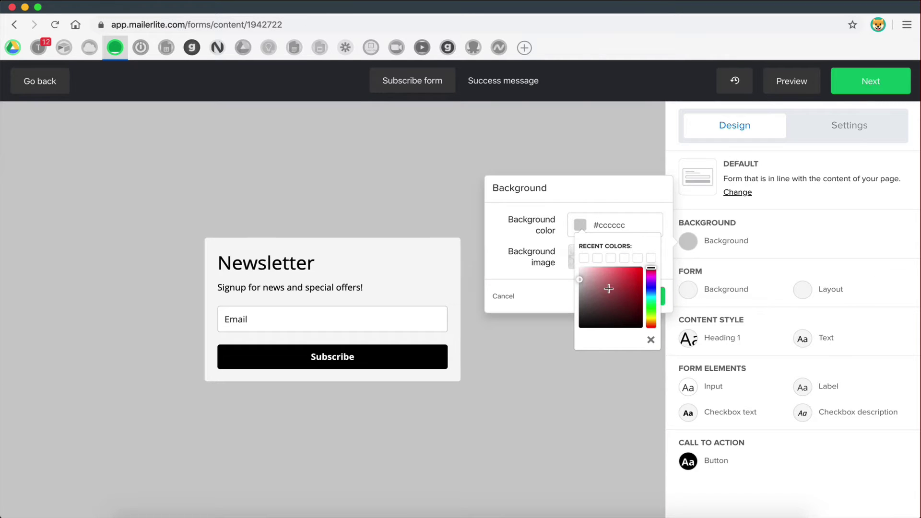
{"action": "left_click_drag", "start_coordinate": [608, 289], "coordinate": [603, 332]}
{"action": "left_click", "coordinate": [604, 332]}
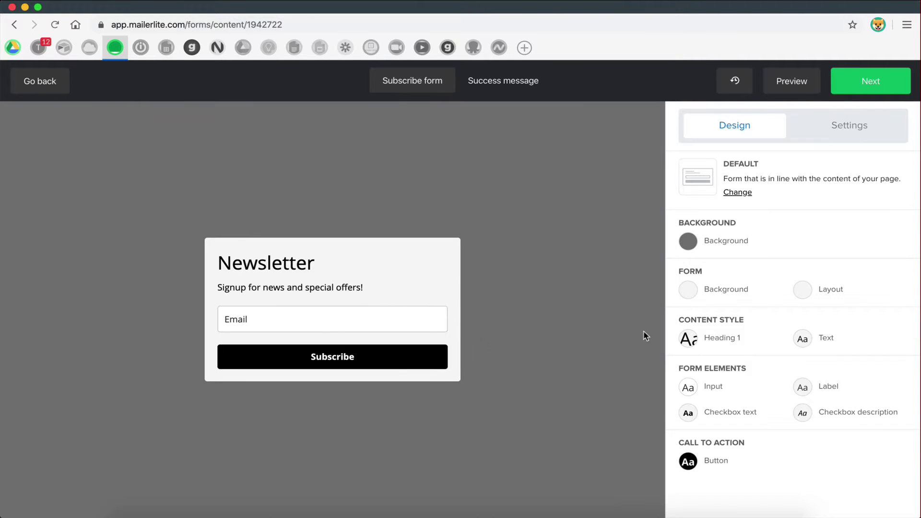
{"action": "left_click", "coordinate": [688, 241]}
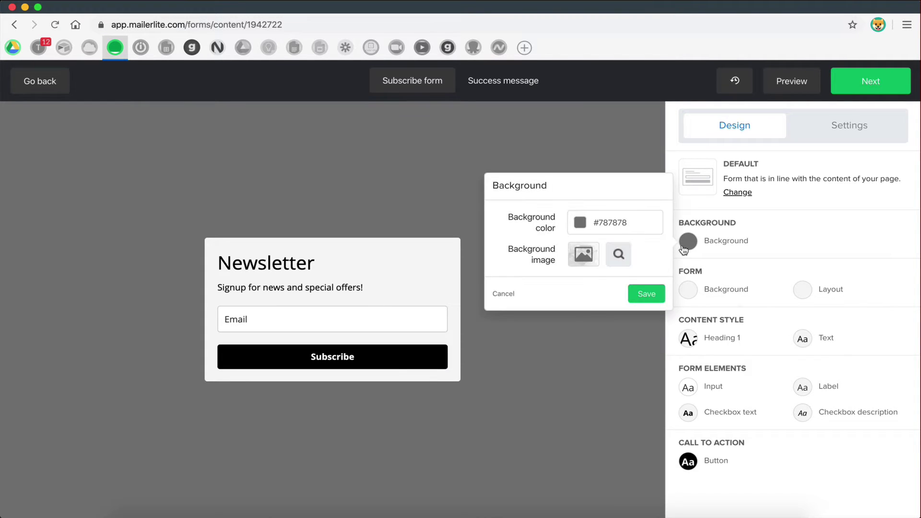
{"action": "left_click", "coordinate": [580, 223]}
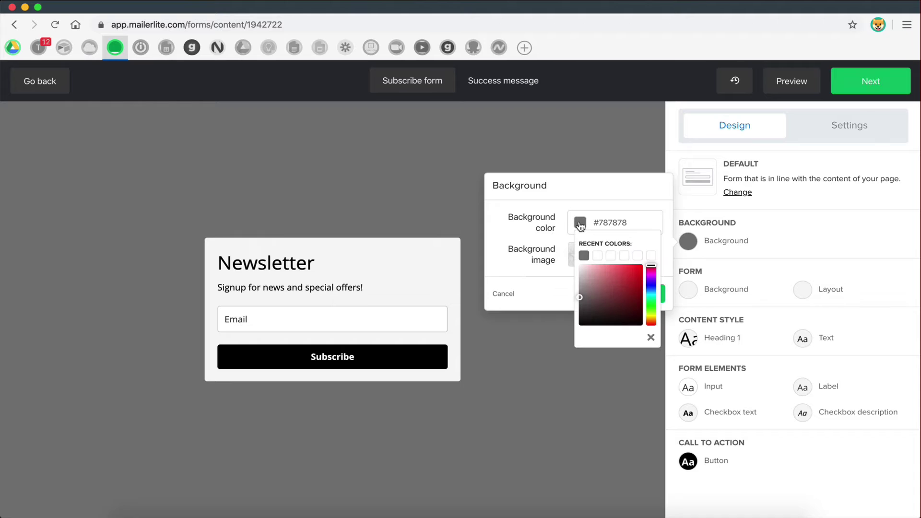
{"action": "left_click", "coordinate": [597, 255]}
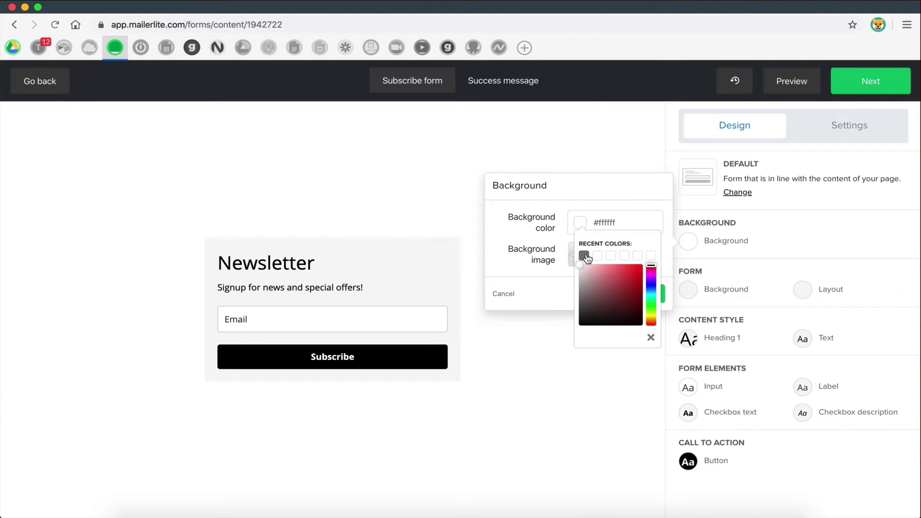
{"action": "left_click", "coordinate": [651, 338]}
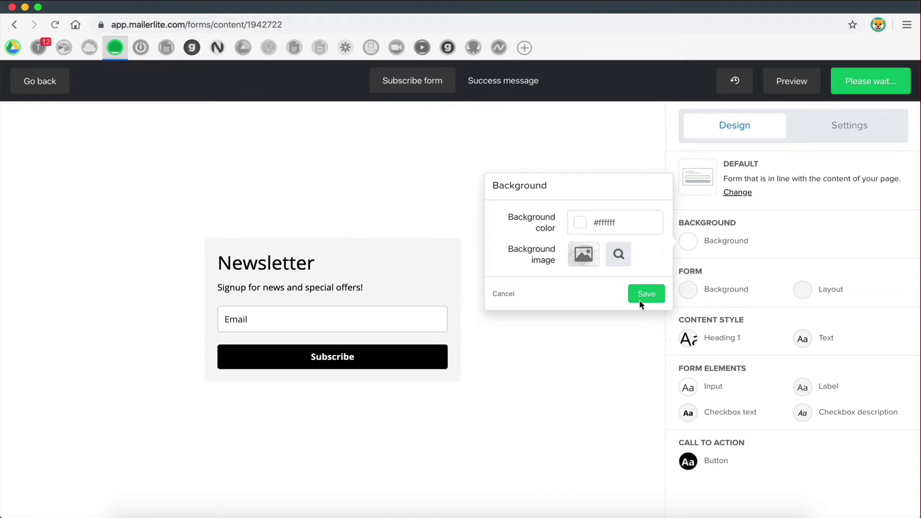
{"action": "left_click", "coordinate": [644, 293]}
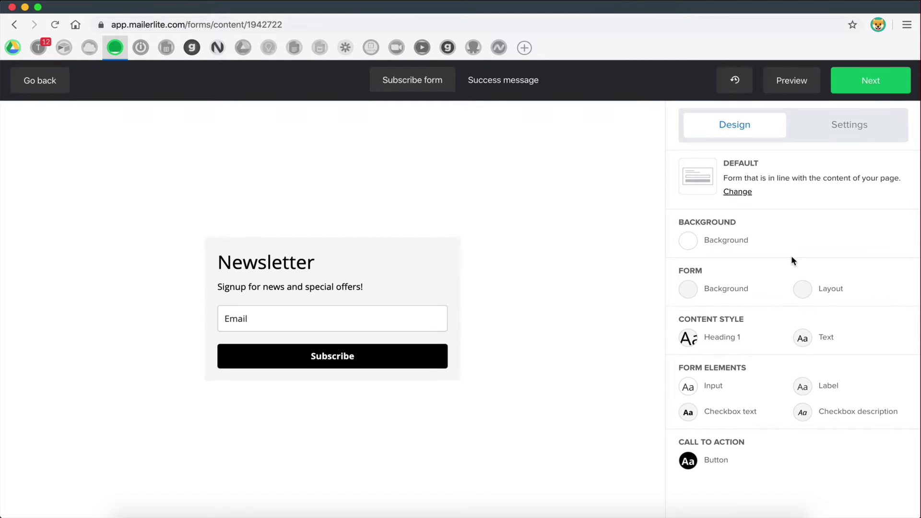
- Give the form box a light grey (#e8e8e8) background and save it
{"action": "left_click", "coordinate": [688, 289]}
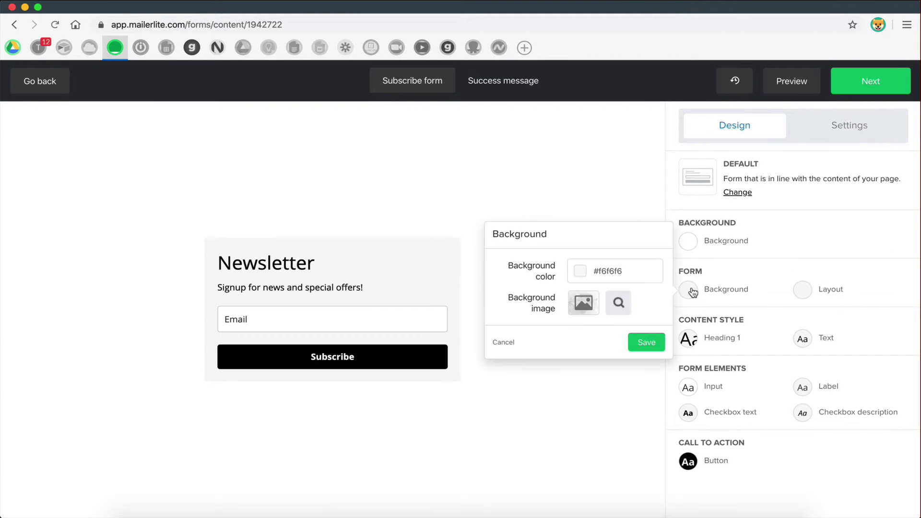
{"action": "left_click", "coordinate": [583, 278]}
{"action": "left_click_drag", "start_coordinate": [583, 320], "coordinate": [580, 318]}
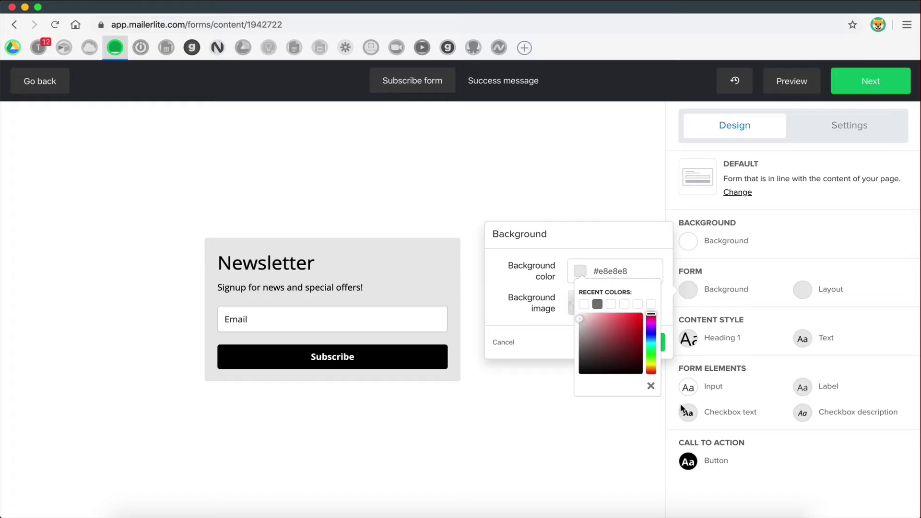
{"action": "left_click", "coordinate": [651, 387]}
{"action": "left_click", "coordinate": [643, 342]}
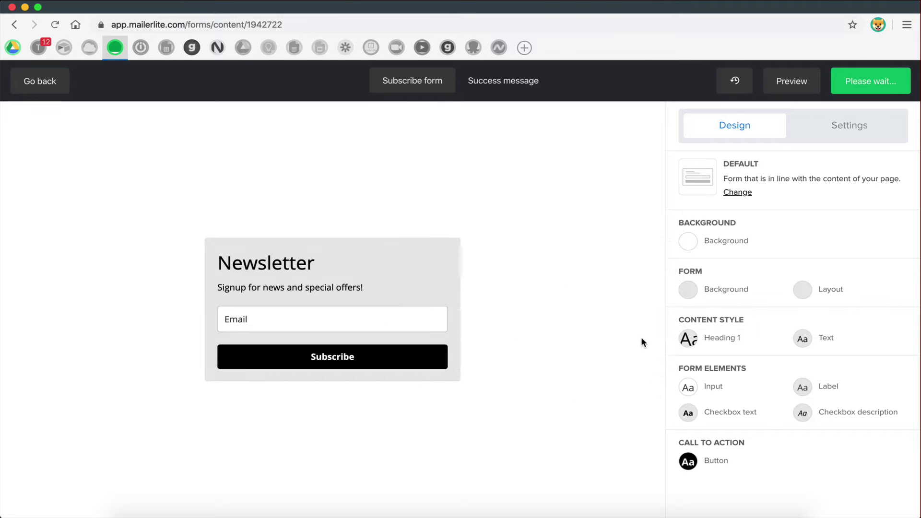
- Style Heading 1 in Raleway at size 32, save it, and edit the Newsletter heading block
{"action": "left_click", "coordinate": [688, 339]}
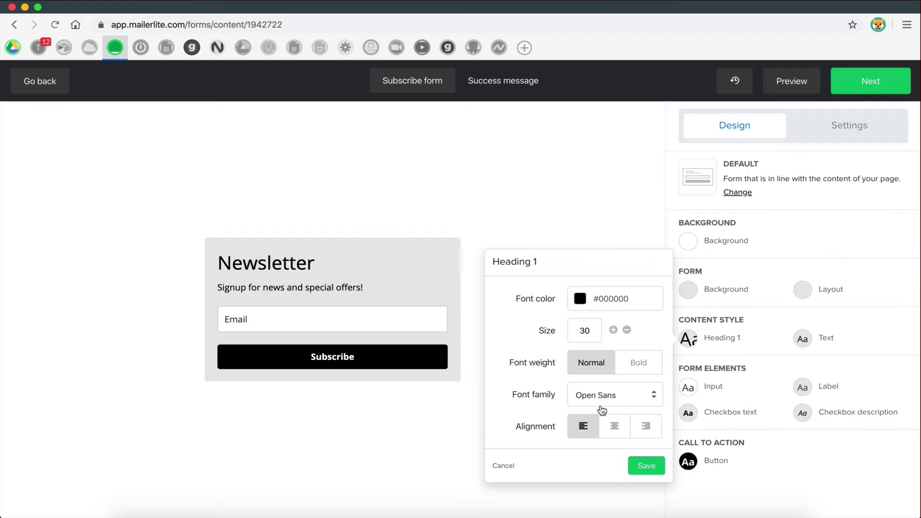
{"action": "left_click", "coordinate": [602, 402]}
{"action": "left_click", "coordinate": [602, 476]}
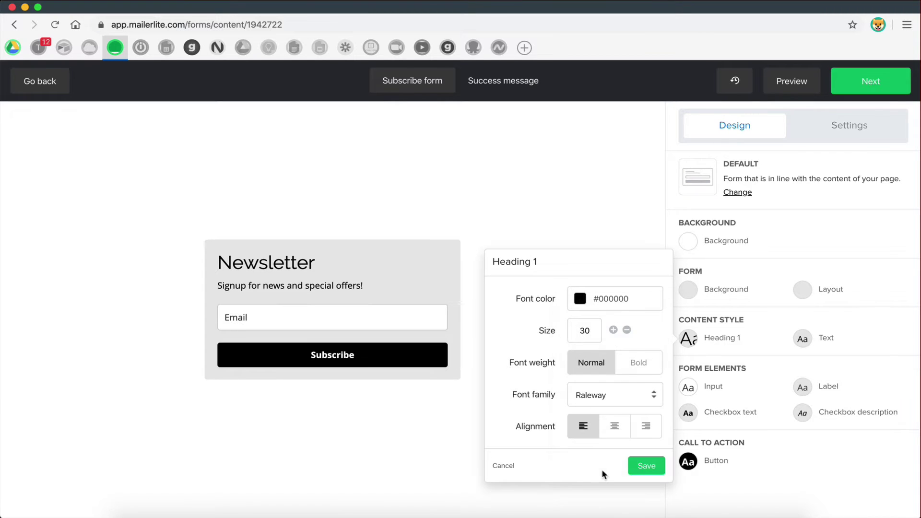
{"action": "left_click", "coordinate": [613, 329]}
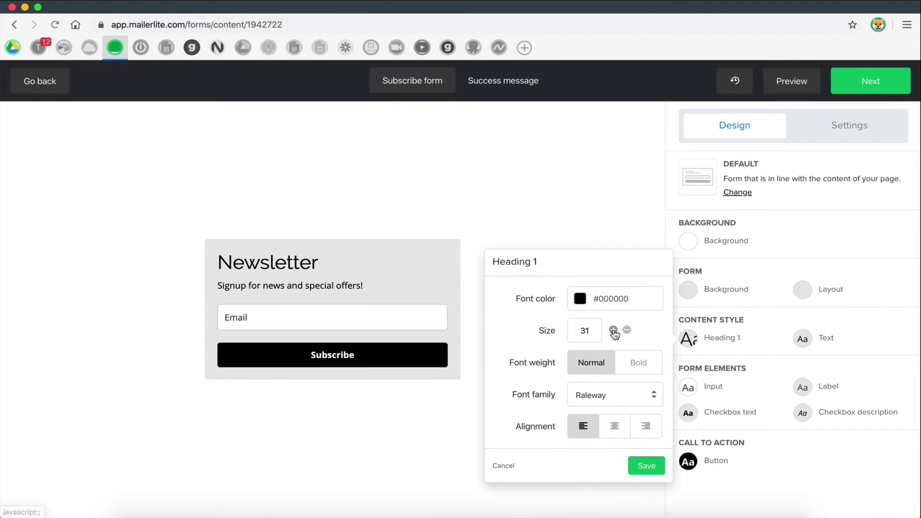
{"action": "left_click", "coordinate": [613, 330]}
{"action": "left_click", "coordinate": [655, 465]}
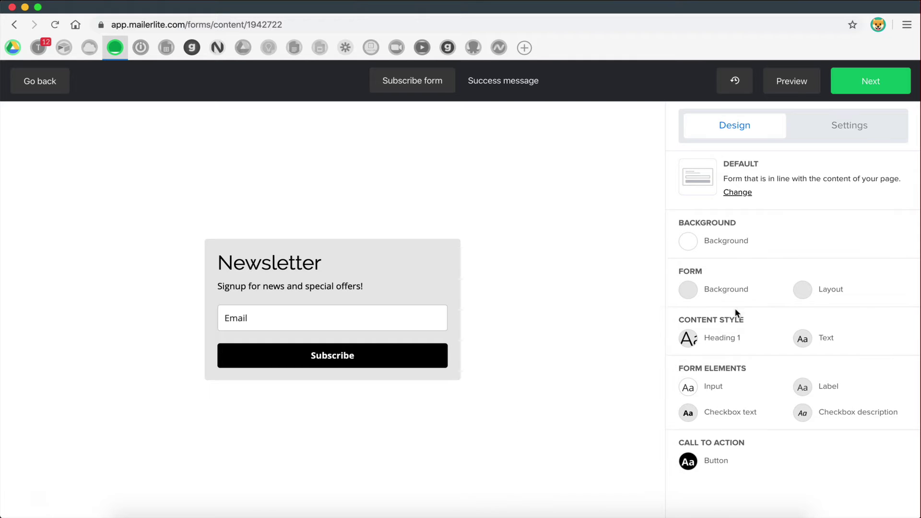
{"action": "left_click", "coordinate": [693, 341]}
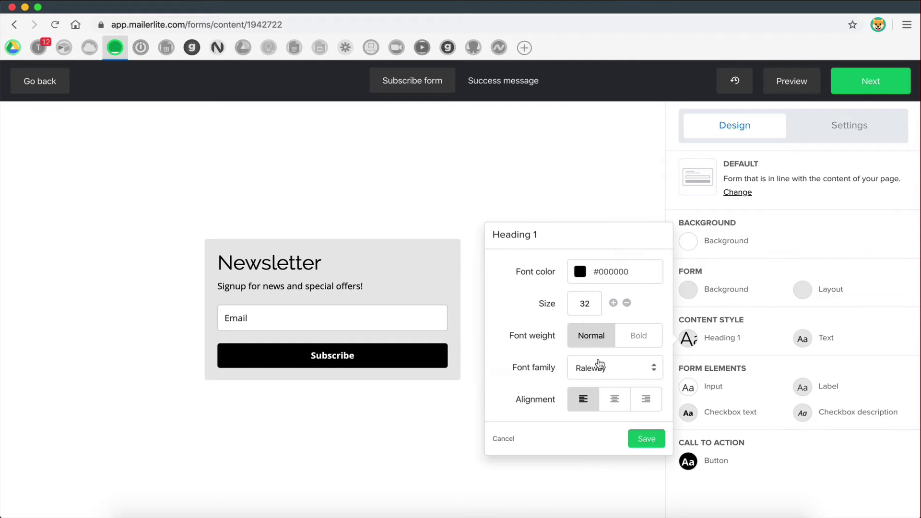
{"action": "left_click", "coordinate": [643, 438]}
{"action": "left_click", "coordinate": [393, 251]}
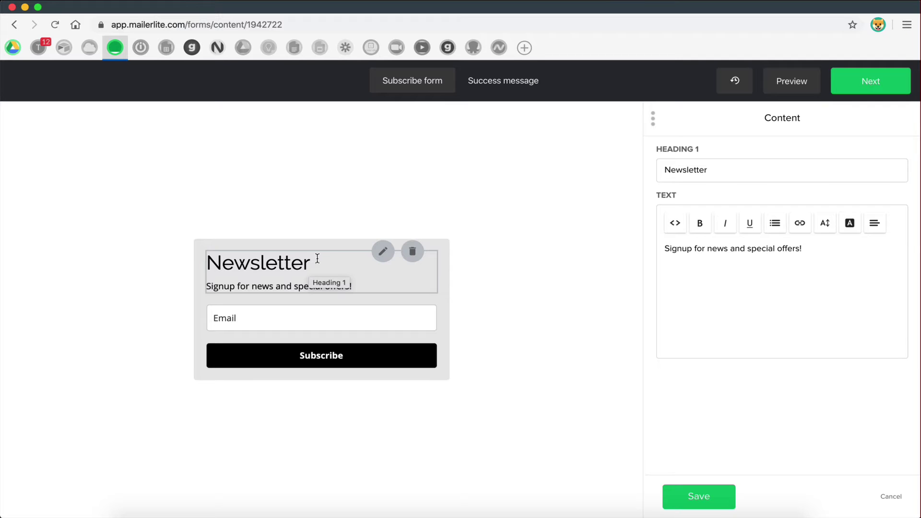
- Change the heading text to 'Get your free ebook'
{"action": "left_click_drag", "start_coordinate": [711, 168], "coordinate": [652, 172]}
{"action": "key", "text": "BackSpace"}
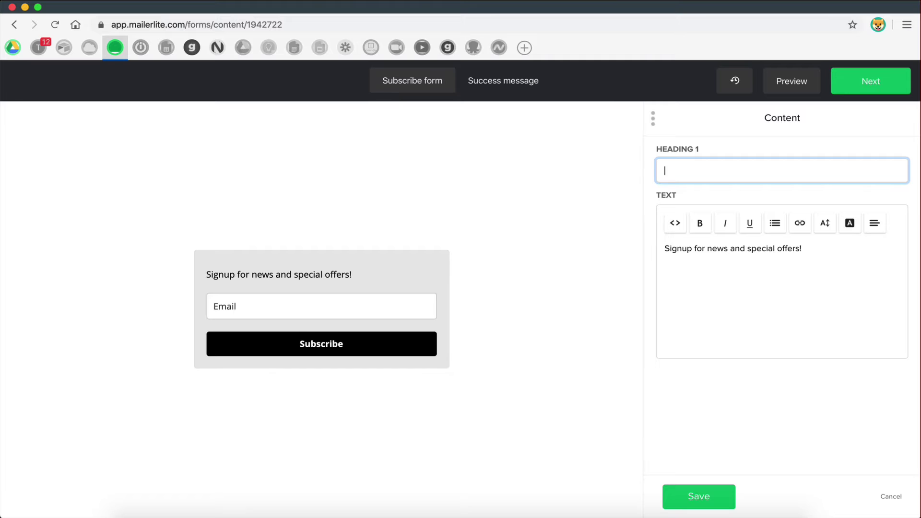
{"action": "type", "text": "Get your free em"}
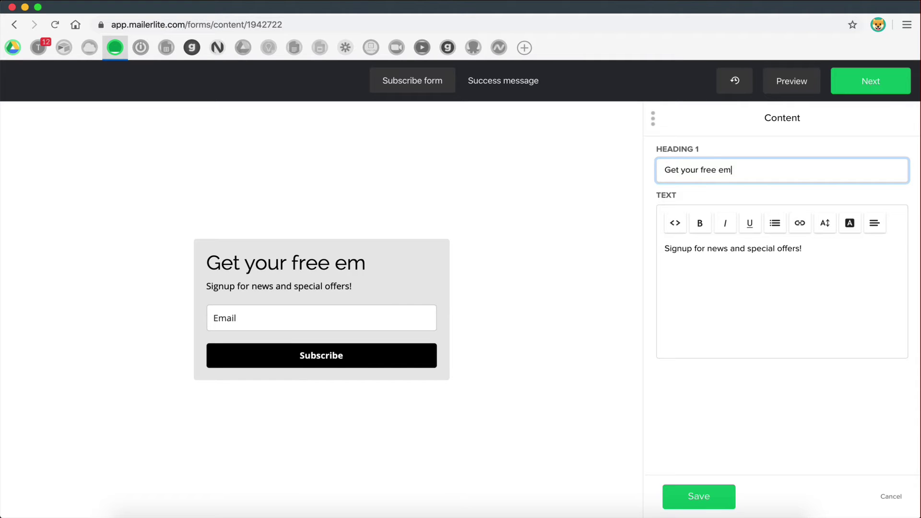
{"action": "key", "text": "BackSpace"}
{"action": "type", "text": "book:"}
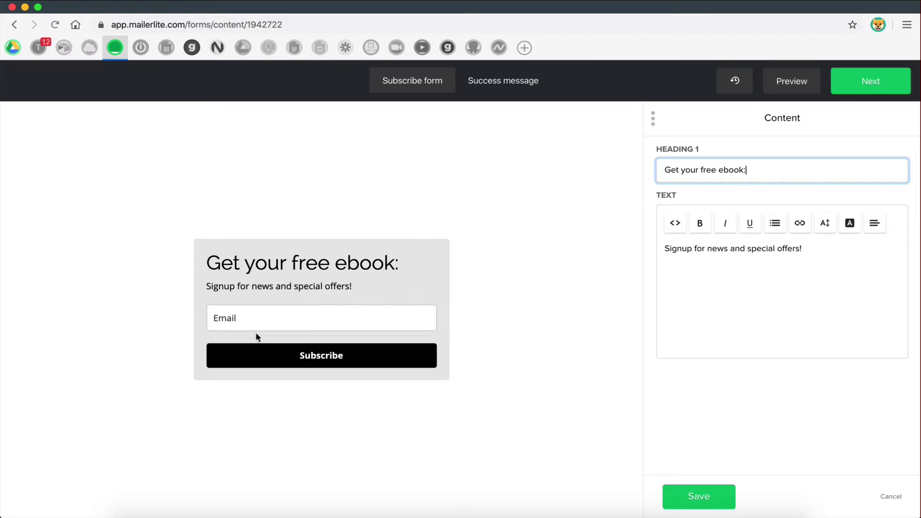
{"action": "left_click", "coordinate": [246, 292]}
- Replace the description line with 'Let us know where to send your free eBook:'
{"action": "left_click_drag", "start_coordinate": [802, 249], "coordinate": [695, 248]}
{"action": "triple_click", "coordinate": [695, 248]}
{"action": "type", "text": "L"}
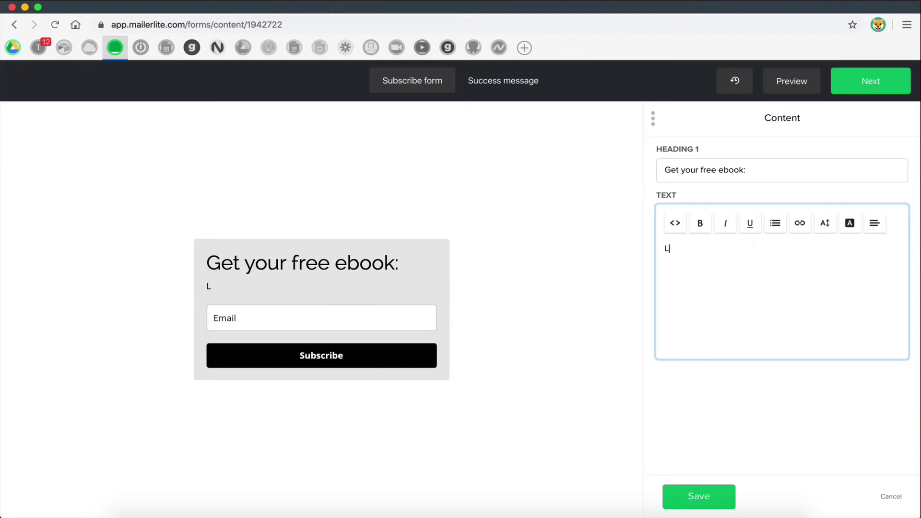
{"action": "type", "text": "et us knw"}
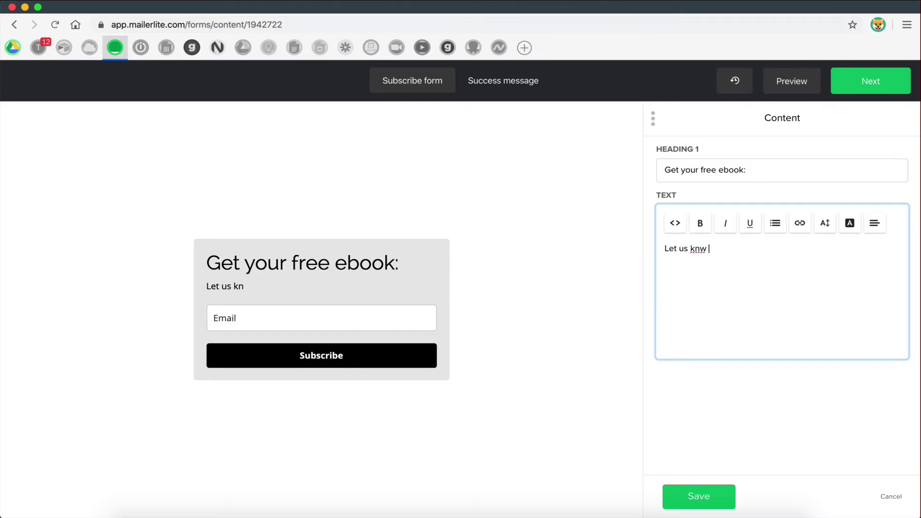
{"action": "key", "text": "BackSpace"}
{"action": "type", "text": "w"}
{"action": "key", "text": "BackSpace"}
{"action": "type", "text": "ow where to send you"}
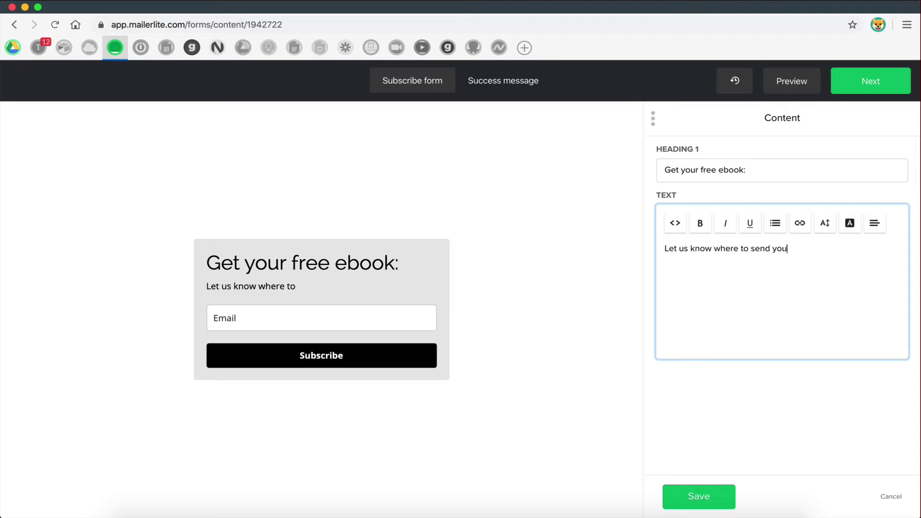
{"action": "type", "text": "r free eBook:"}
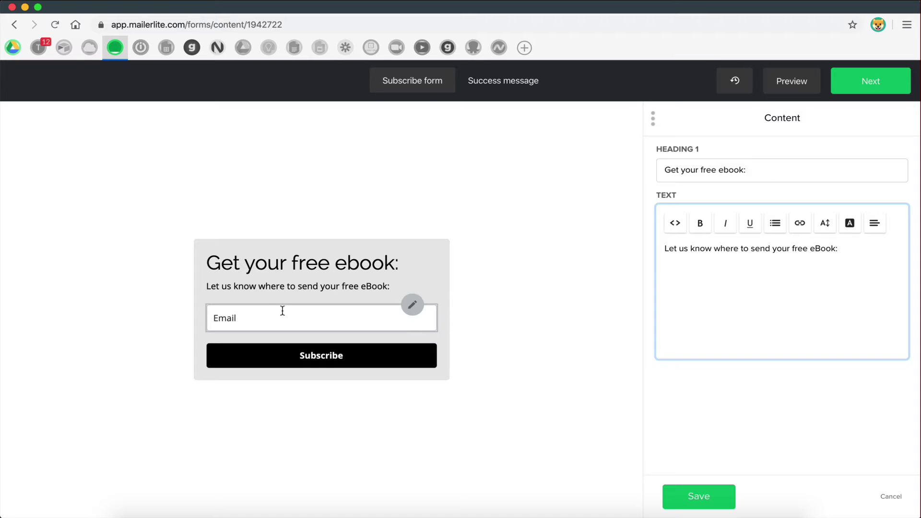
{"action": "left_click", "coordinate": [282, 318]}
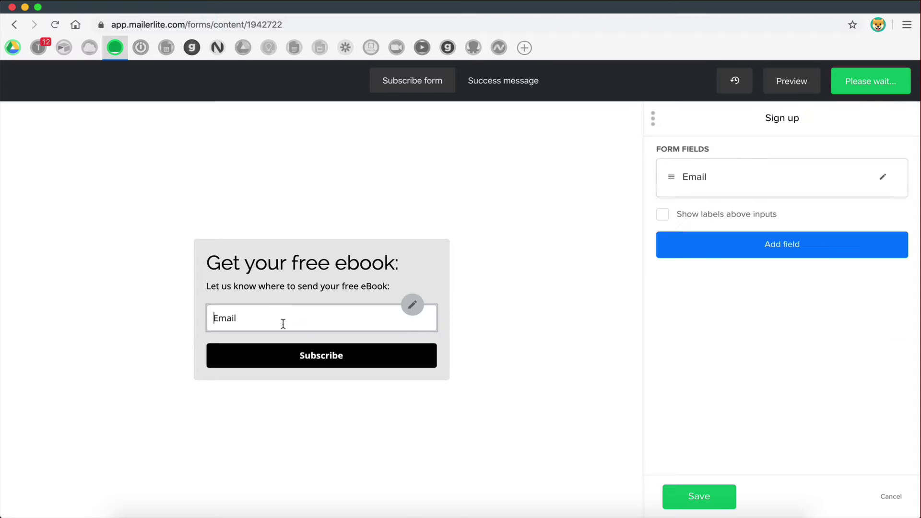
{"action": "mouse_move", "coordinate": [415, 271]}
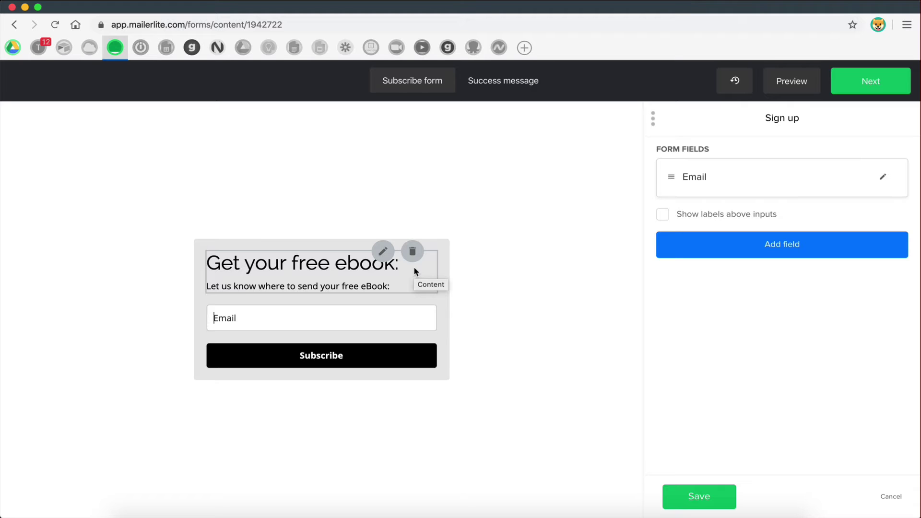
{"action": "mouse_move", "coordinate": [271, 311]}
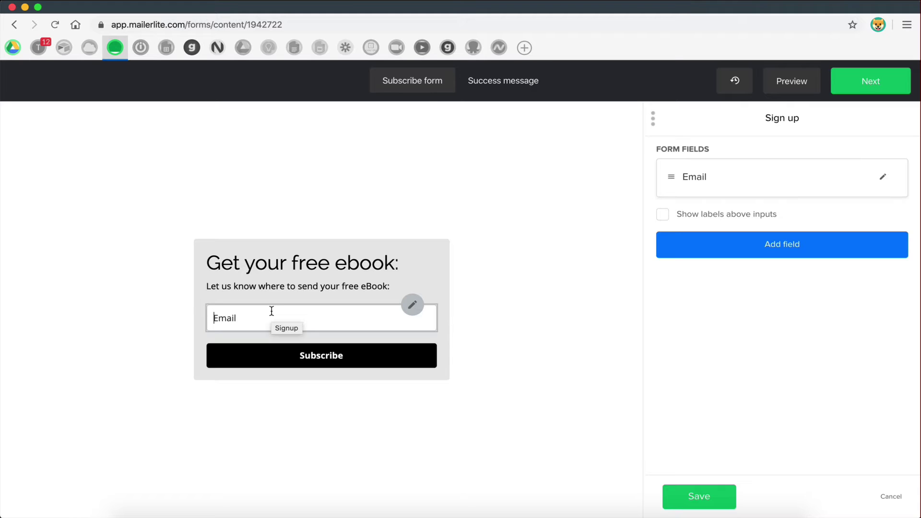
{"action": "mouse_move", "coordinate": [238, 361]}
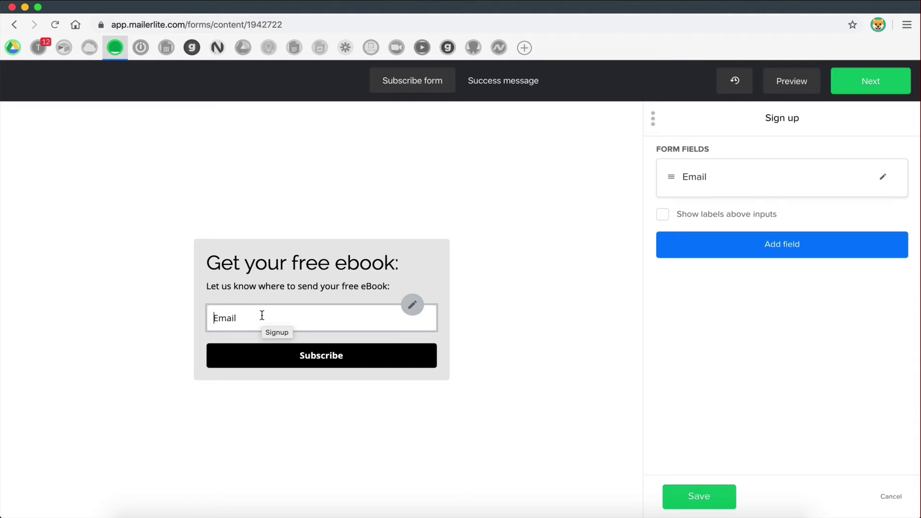
{"action": "mouse_move", "coordinate": [229, 266]}
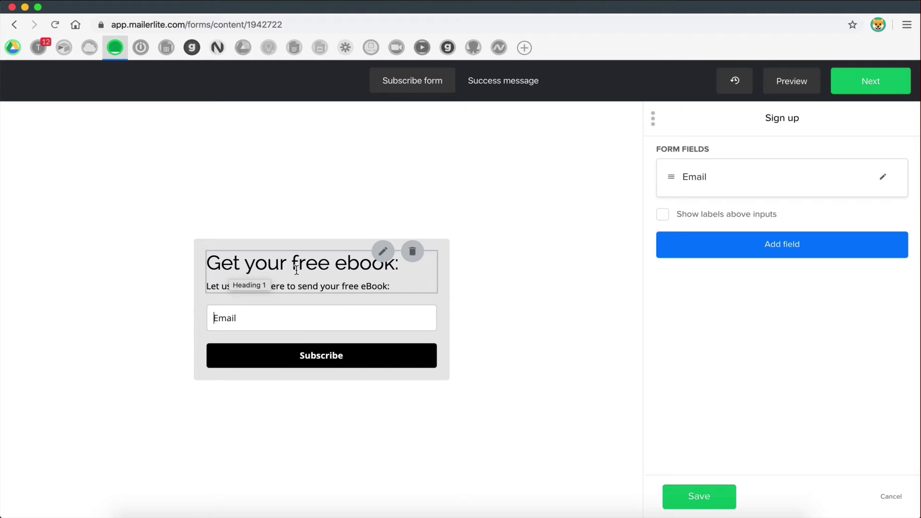
- Rewrite the form heading as 'Subscribe to Newsletter:'
{"action": "left_click", "coordinate": [383, 251]}
{"action": "left_click_drag", "start_coordinate": [756, 172], "coordinate": [651, 166]}
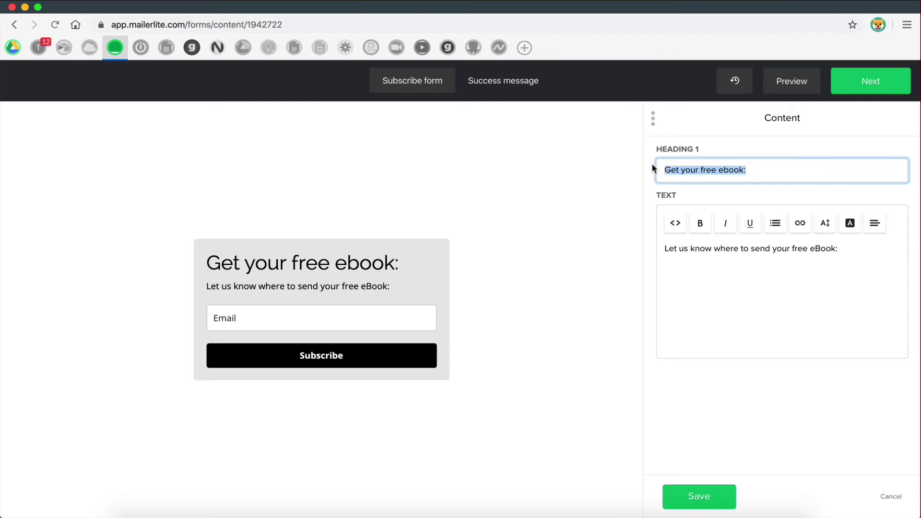
{"action": "type", "text": "N"}
{"action": "key", "text": "BackSpace"}
{"action": "type", "text": "Subsc"}
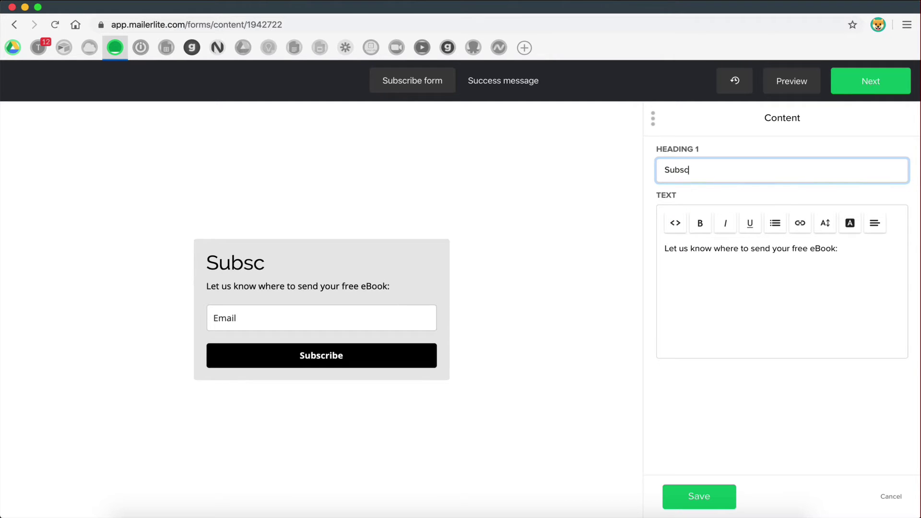
{"action": "type", "text": "ribe to Ne"}
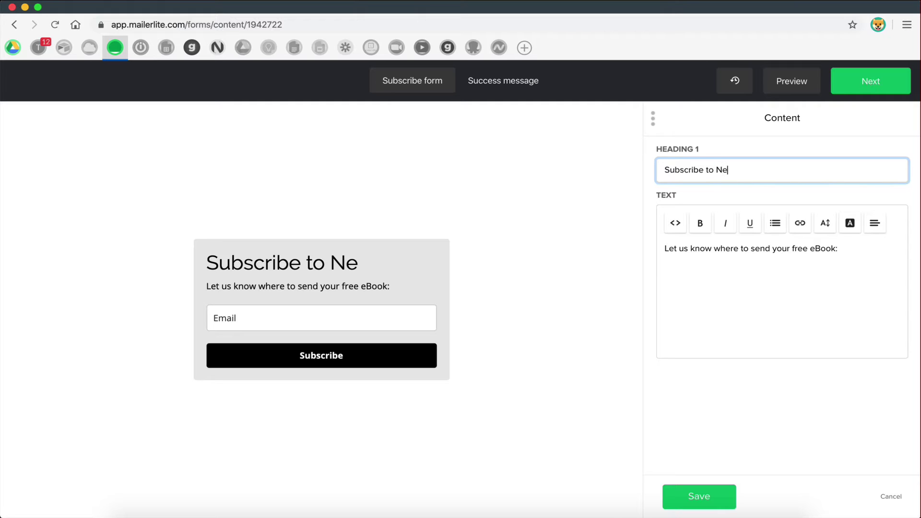
{"action": "type", "text": "sletter"}
{"action": "key", "text": "BackSpace"}
{"action": "key", "text": "BackSpace"}
{"action": "key", "text": "BackSpace"}
{"action": "key", "text": "BackSpace"}
{"action": "key", "text": "BackSpace"}
{"action": "key", "text": "BackSpace"}
{"action": "key", "text": "BackSpace"}
{"action": "type", "text": "wslette"}
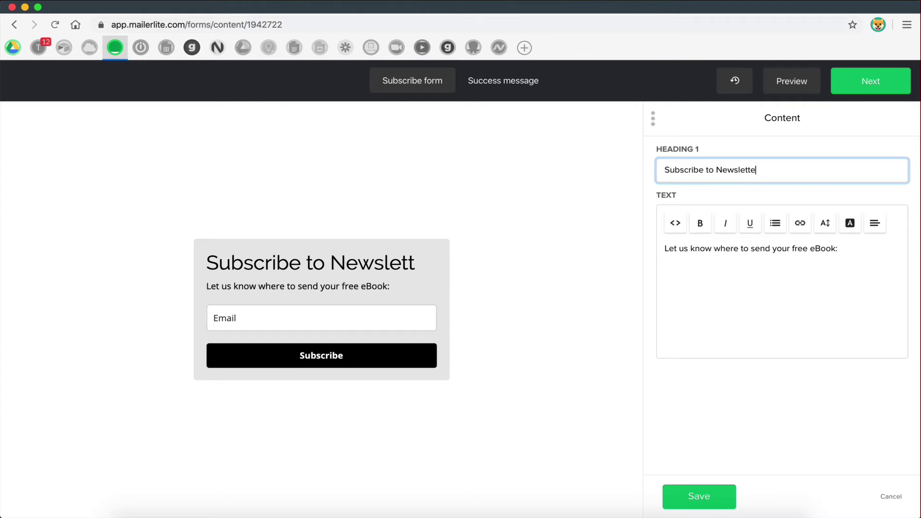
{"action": "type", "text": "r:"}
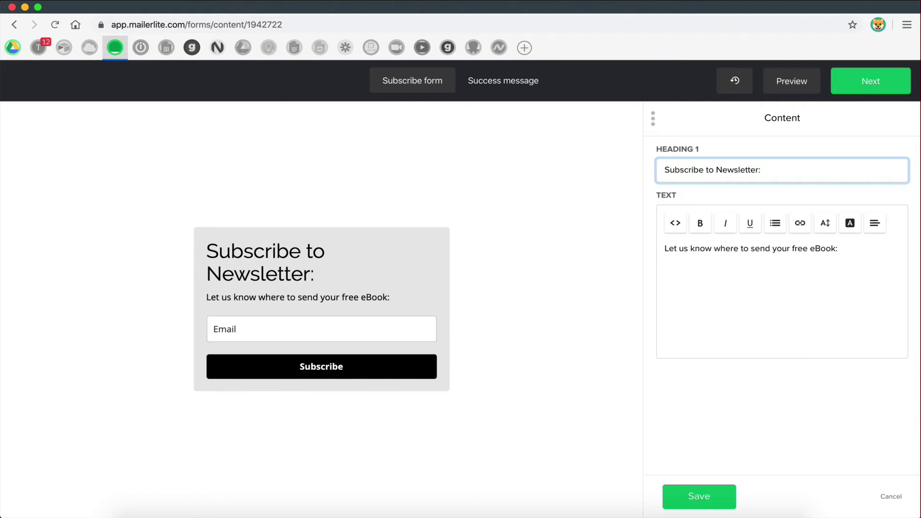
- Replace the whole heading with 'Get your free ebook' and save it
{"action": "key", "text": "super+a"}
{"action": "type", "text": "G"}
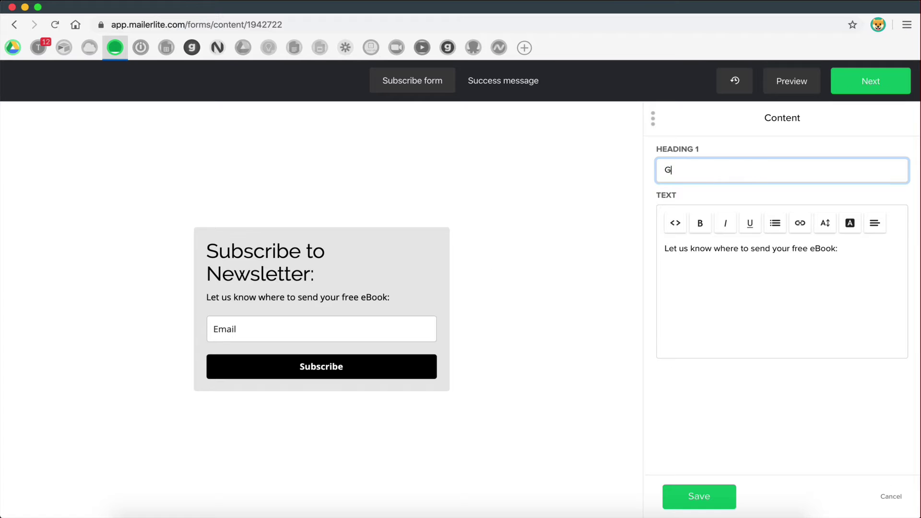
{"action": "type", "text": "et your free eba"}
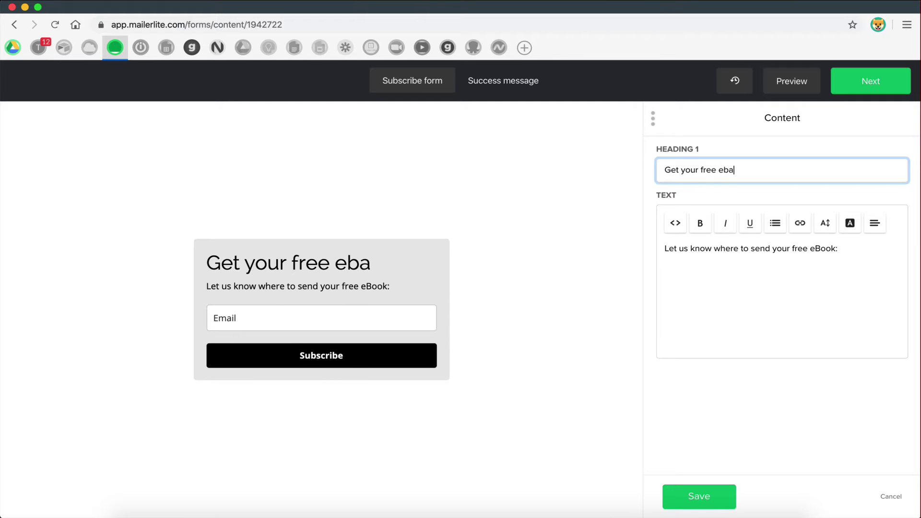
{"action": "key", "text": "BackSpace"}
{"action": "type", "text": "ook:"}
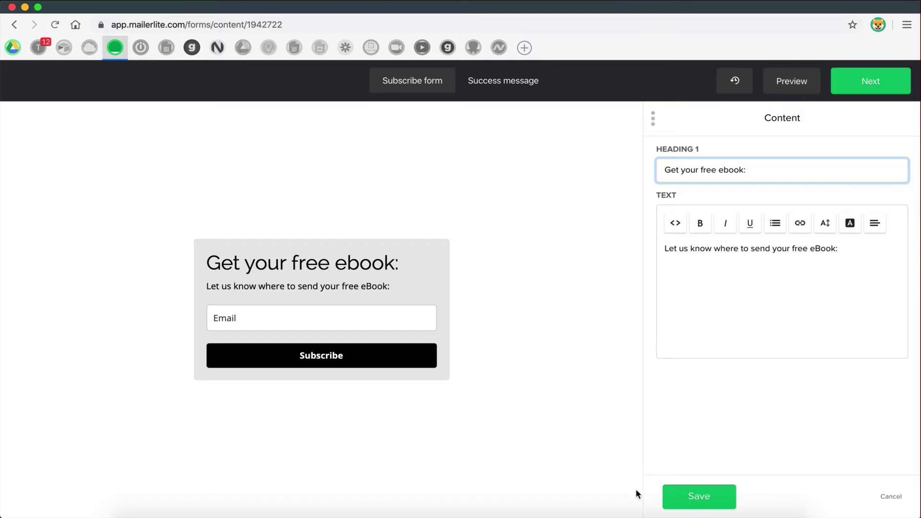
{"action": "left_click", "coordinate": [676, 491]}
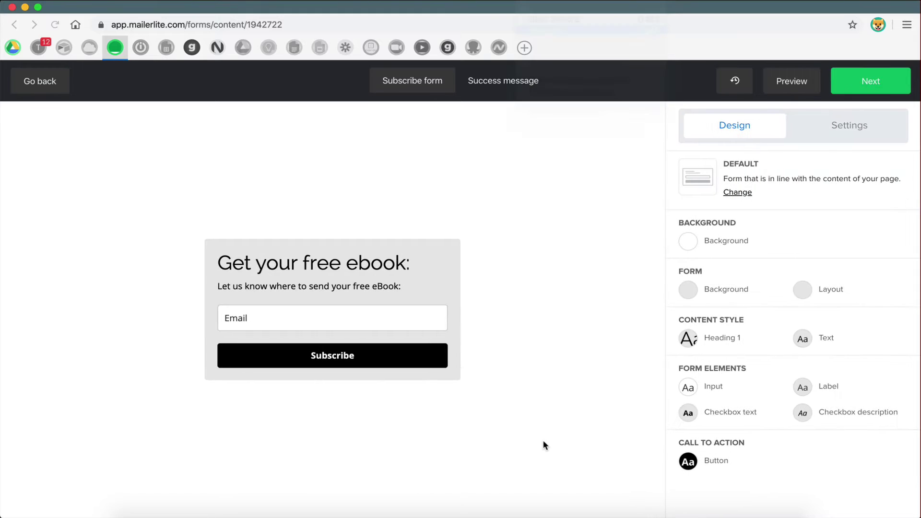
- Bring up the signup form's field settings
{"action": "mouse_move", "coordinate": [325, 278]}
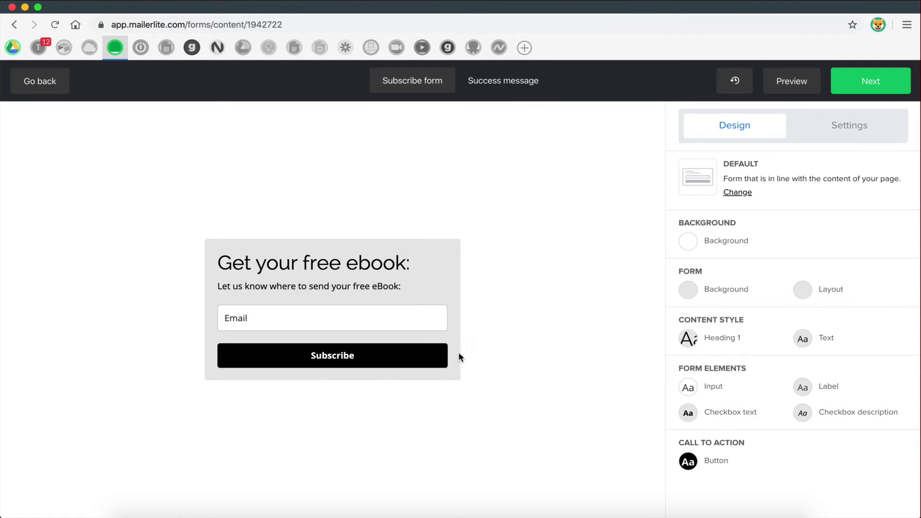
{"action": "mouse_move", "coordinate": [436, 342]}
{"action": "mouse_move", "coordinate": [308, 316]}
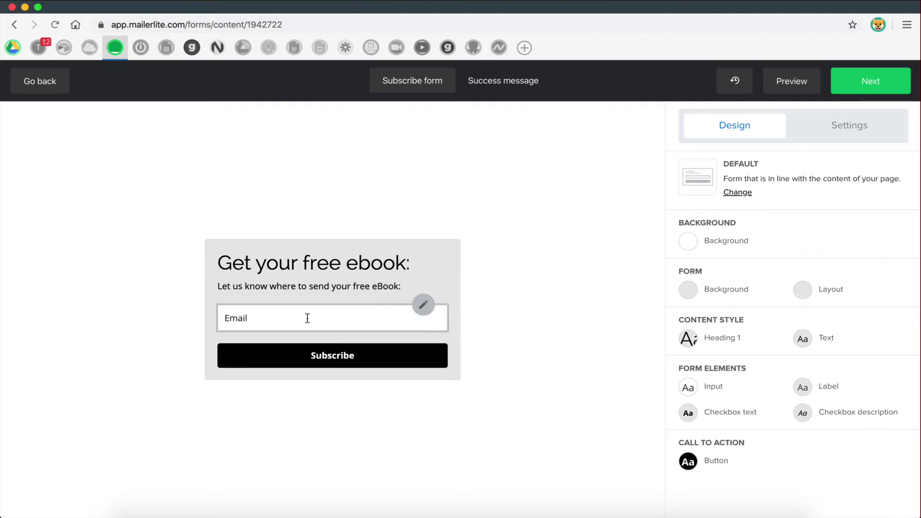
{"action": "left_click", "coordinate": [423, 307]}
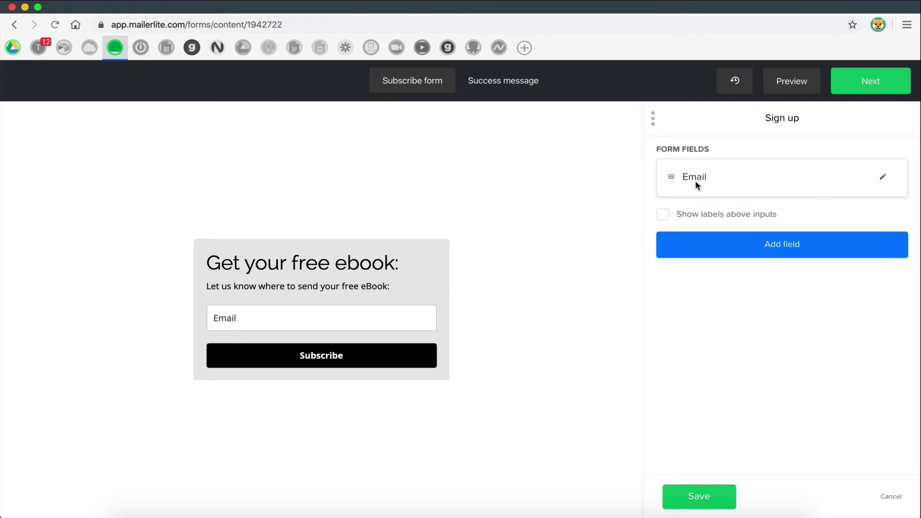
- Add a Name field above Email, then add a Last name field and review its type options
{"action": "left_click", "coordinate": [744, 240]}
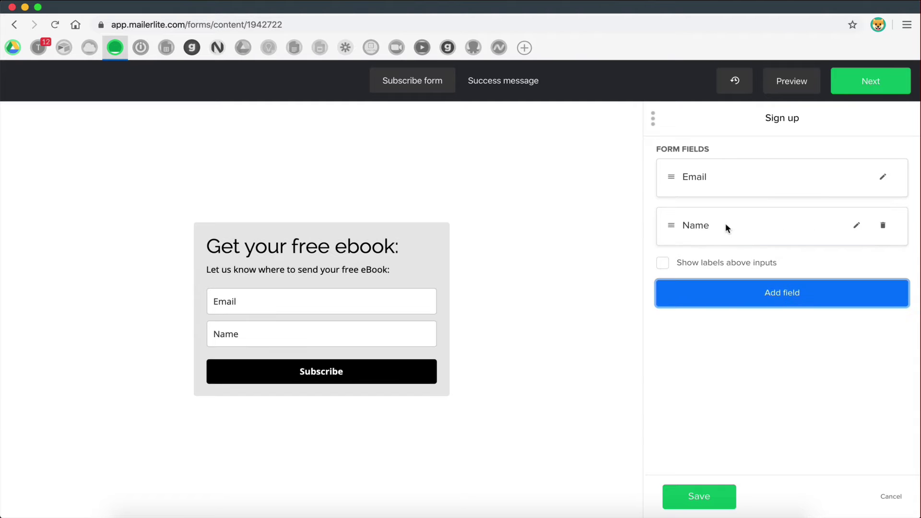
{"action": "left_click_drag", "start_coordinate": [672, 226], "coordinate": [672, 190]}
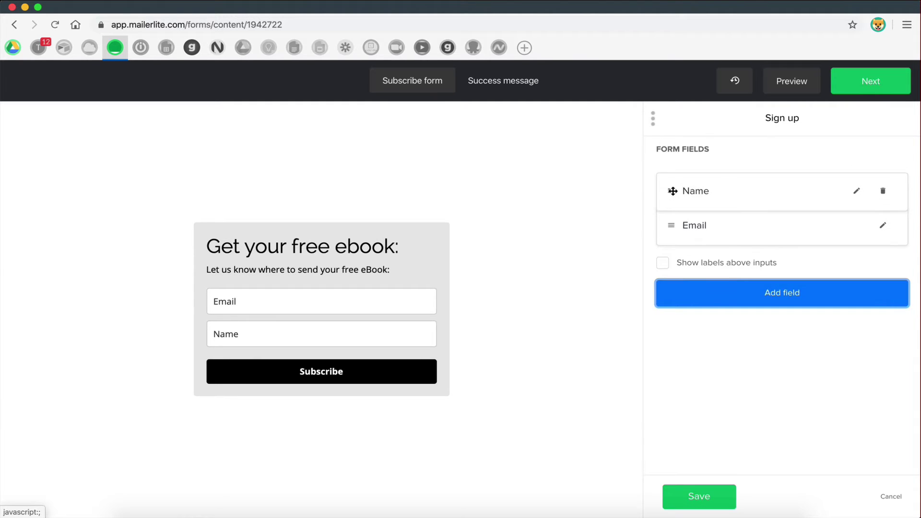
{"action": "left_click", "coordinate": [722, 291]}
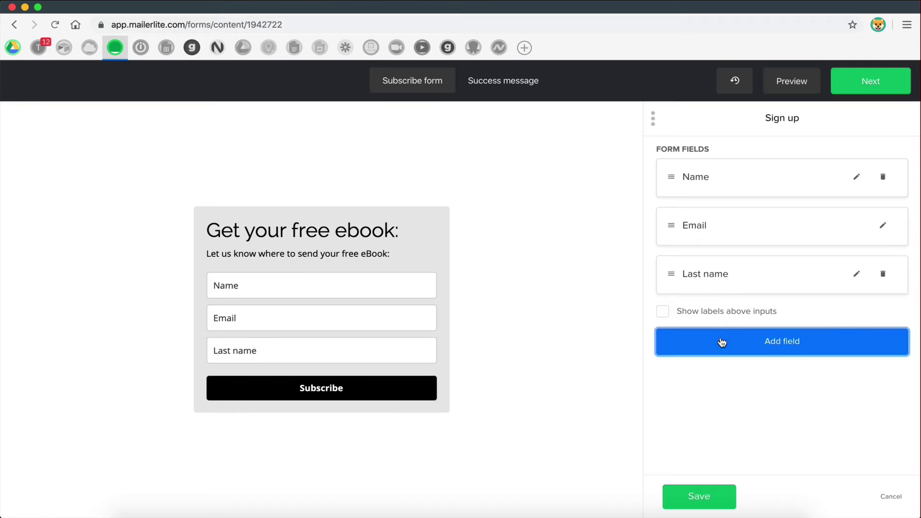
{"action": "left_click", "coordinate": [856, 274]}
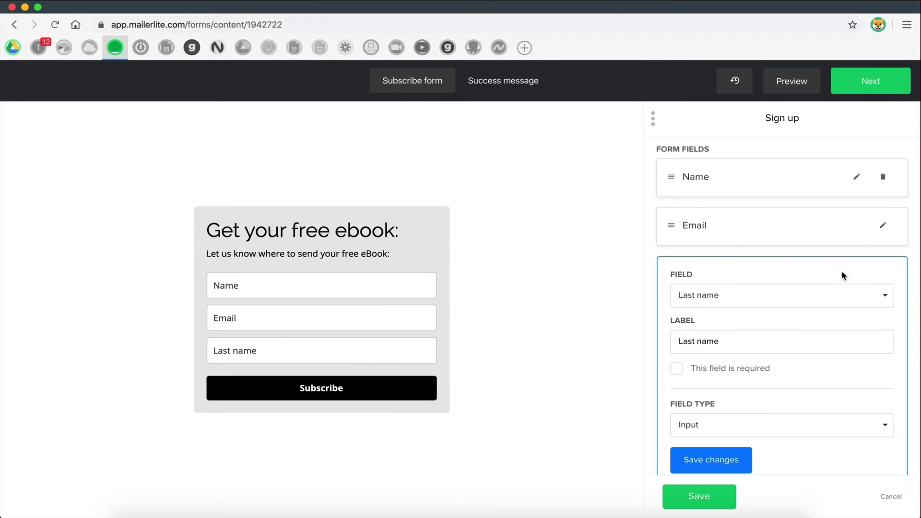
{"action": "left_click", "coordinate": [720, 296]}
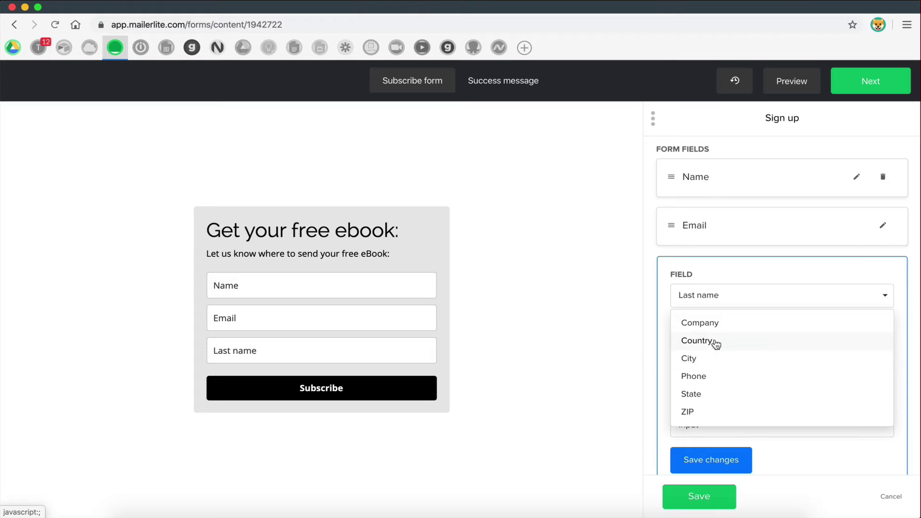
{"action": "left_click", "coordinate": [863, 290]}
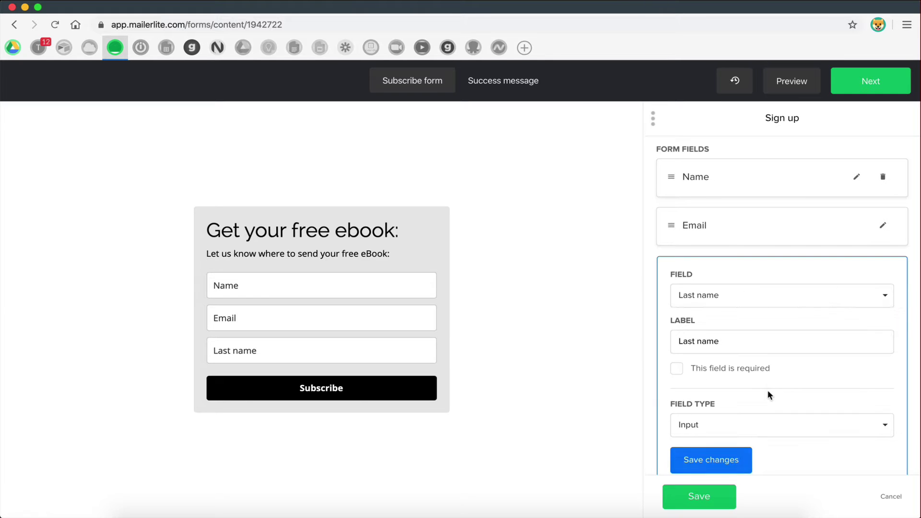
- Save the Last name field settings, then remove Last name from the form
{"action": "scroll", "coordinate": [767, 390], "scroll_direction": "down", "scroll_amount": 2}
{"action": "scroll", "coordinate": [769, 345], "scroll_direction": "up", "scroll_amount": 2}
{"action": "scroll", "coordinate": [802, 318], "scroll_direction": "down", "scroll_amount": 1}
{"action": "scroll", "coordinate": [801, 316], "scroll_direction": "down", "scroll_amount": 1}
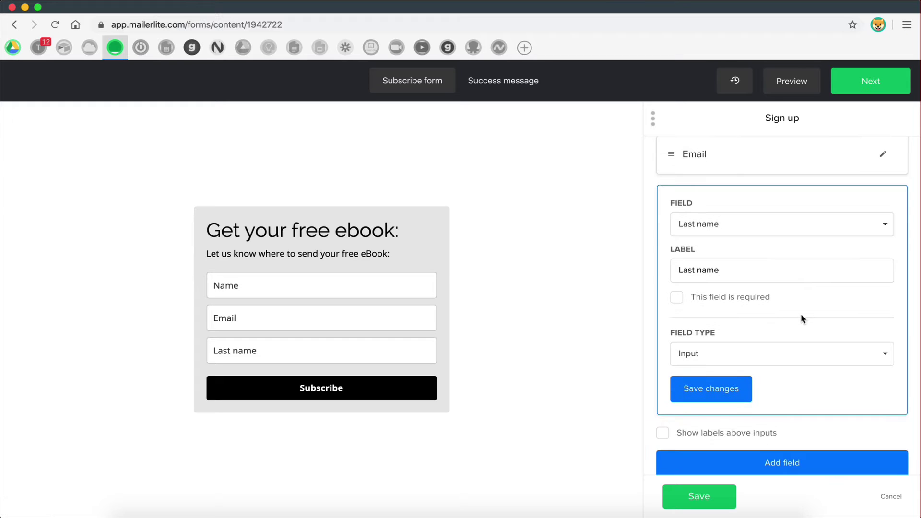
{"action": "scroll", "coordinate": [749, 331], "scroll_direction": "up", "scroll_amount": 1}
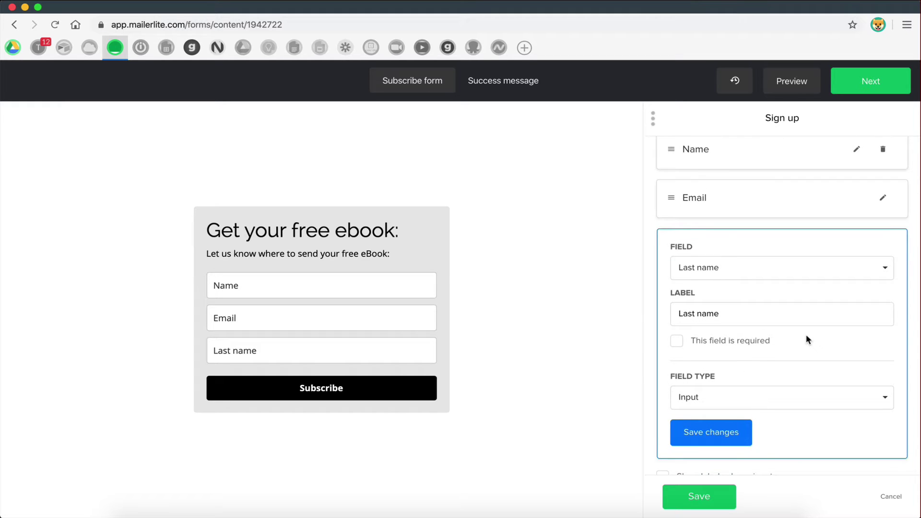
{"action": "scroll", "coordinate": [768, 331], "scroll_direction": "up", "scroll_amount": 1}
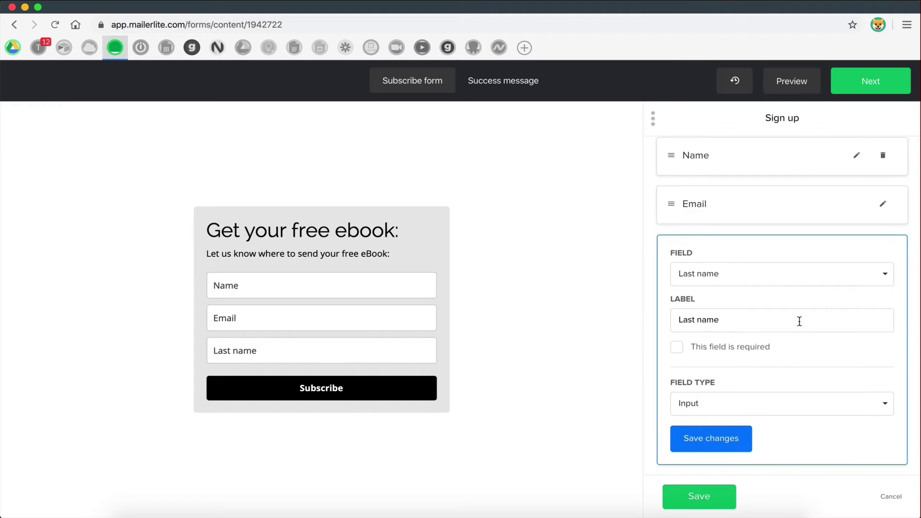
{"action": "left_click", "coordinate": [753, 281]}
{"action": "left_click", "coordinate": [748, 250]}
{"action": "left_click", "coordinate": [748, 439]}
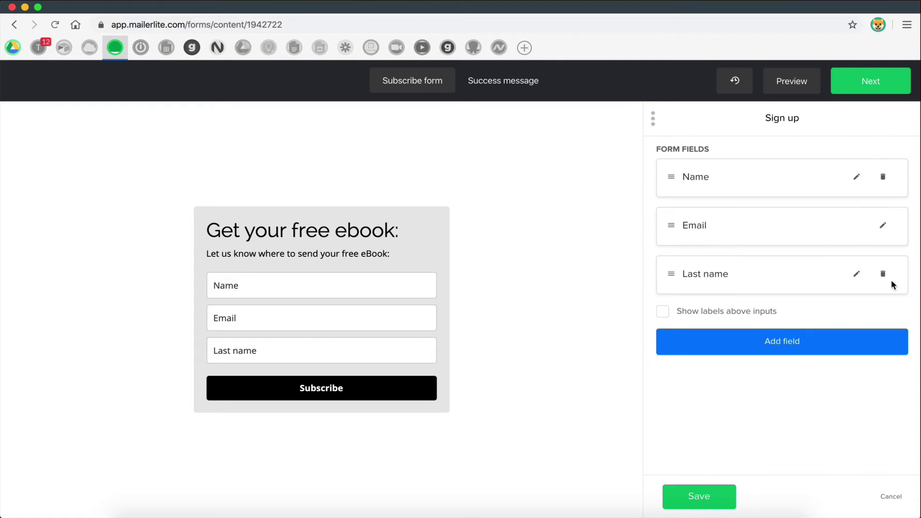
{"action": "left_click", "coordinate": [884, 275]}
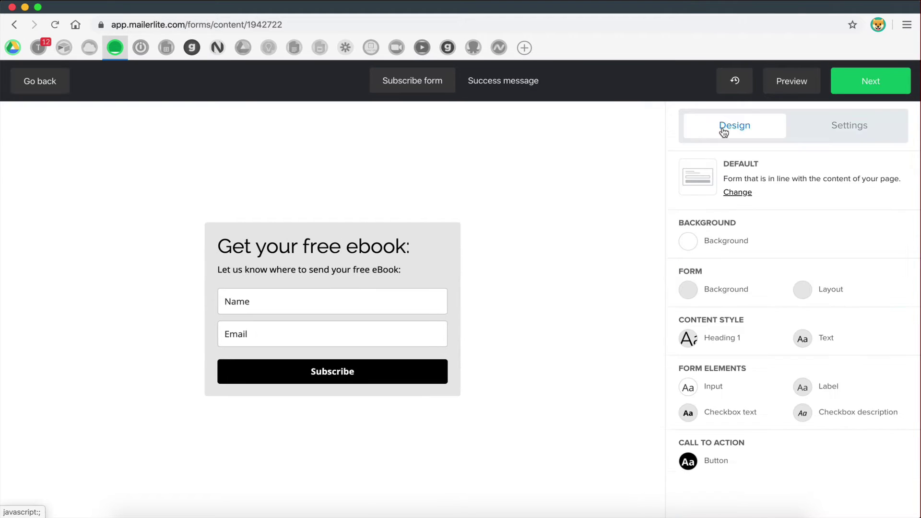
{"action": "left_click", "coordinate": [857, 129]}
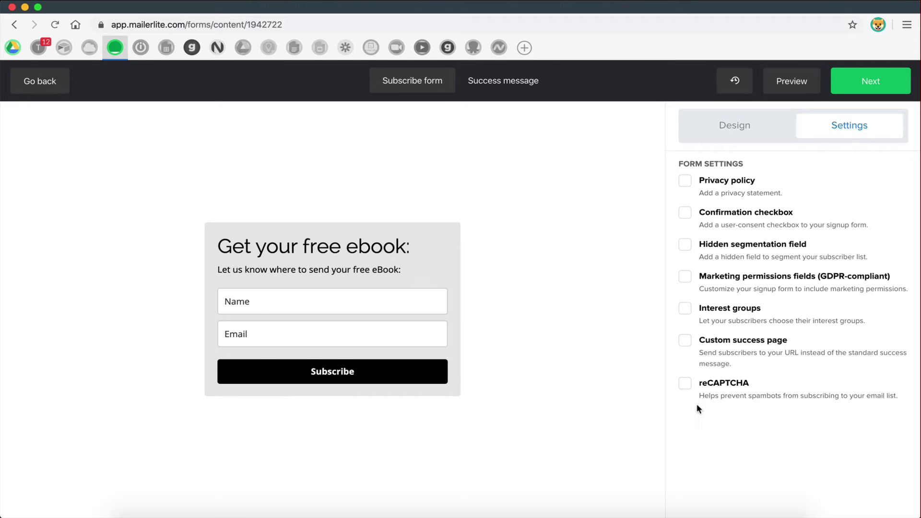
{"action": "left_click", "coordinate": [685, 383]}
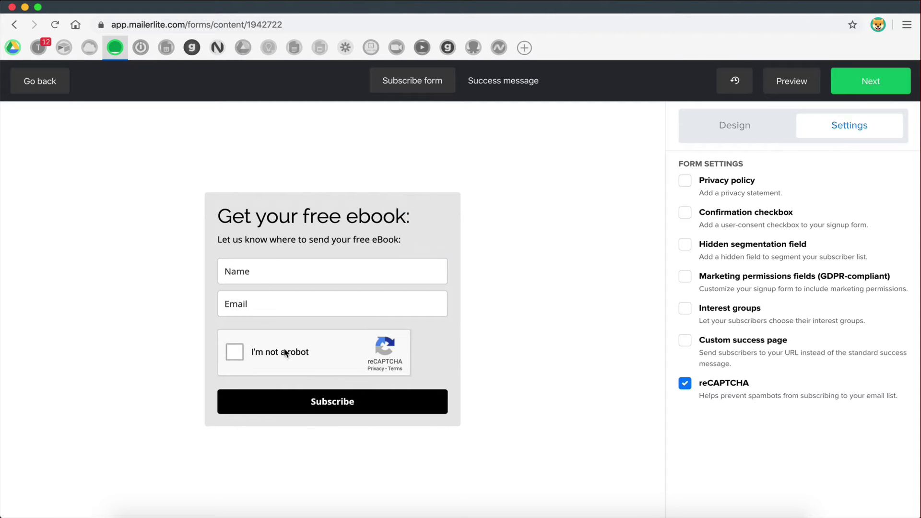
{"action": "left_click", "coordinate": [685, 383]}
{"action": "left_click", "coordinate": [685, 277]}
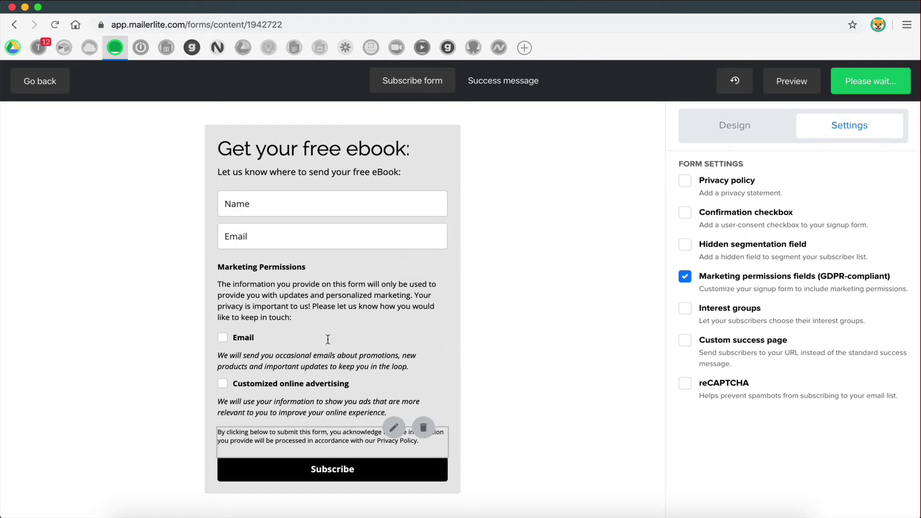
{"action": "left_click", "coordinate": [685, 277]}
{"action": "left_click", "coordinate": [684, 182]}
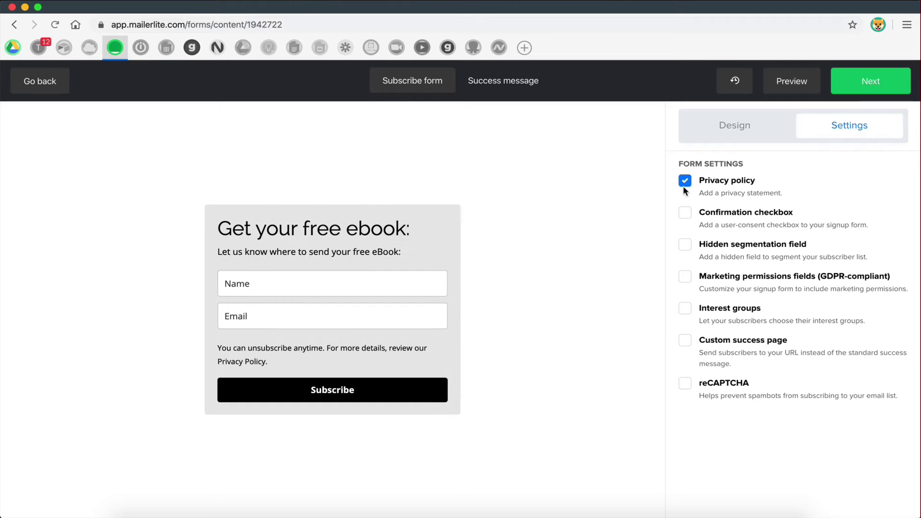
{"action": "left_click", "coordinate": [683, 181]}
{"action": "left_click", "coordinate": [752, 128]}
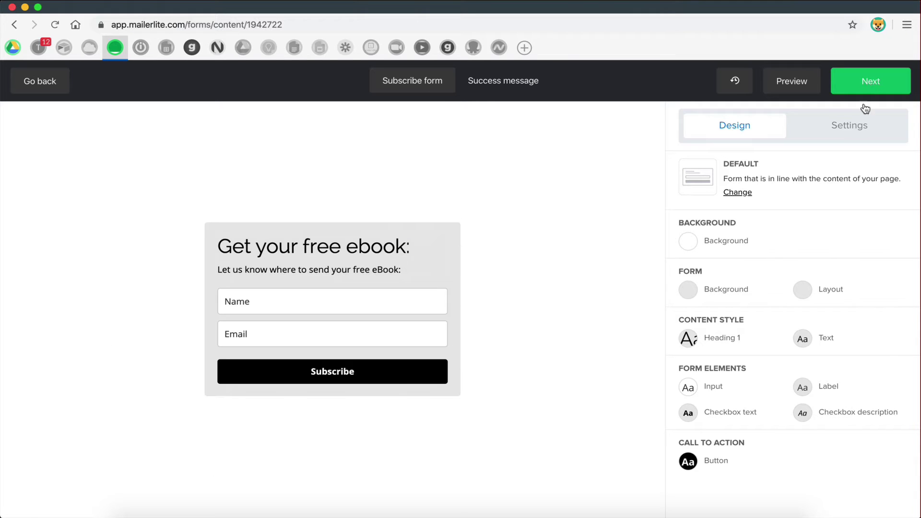
- Continue form setup, preview the double opt-in confirmation email, and return to the Overview
{"action": "left_click", "coordinate": [859, 90]}
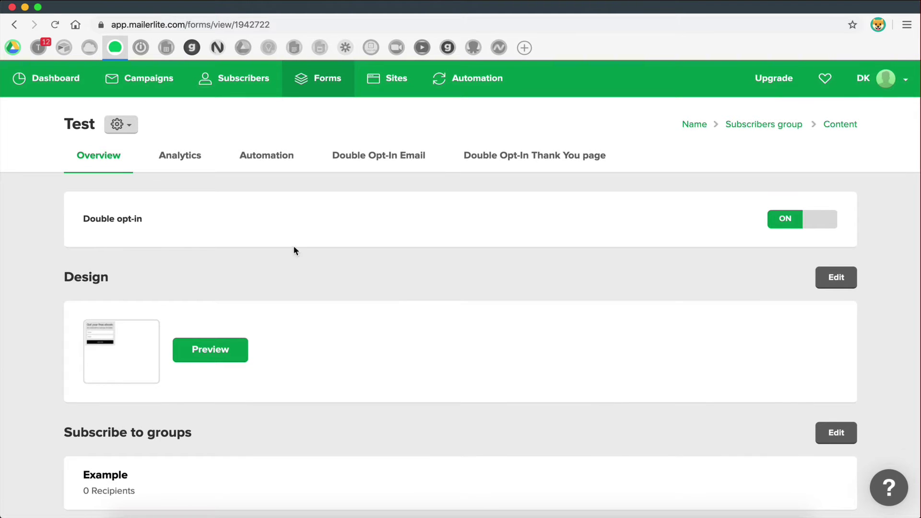
{"action": "scroll", "coordinate": [373, 267], "scroll_direction": "down", "scroll_amount": 2}
{"action": "scroll", "coordinate": [374, 266], "scroll_direction": "down", "scroll_amount": 10}
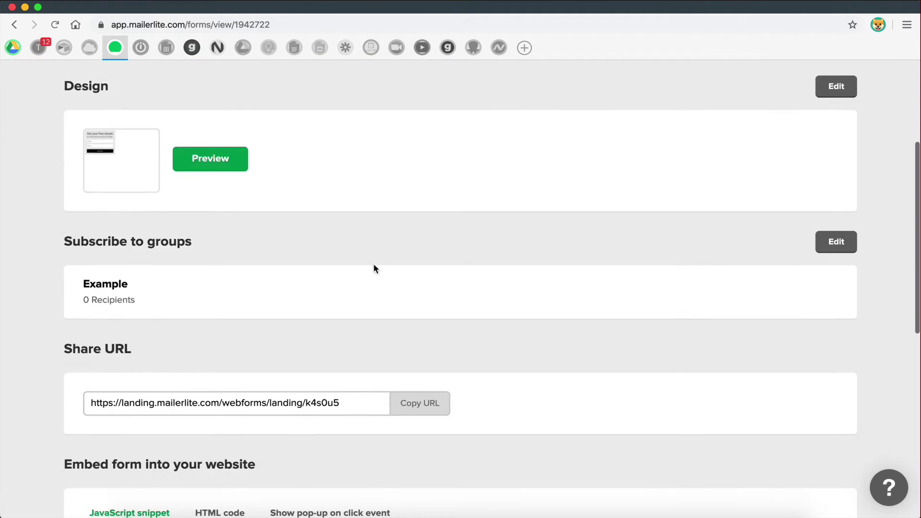
{"action": "scroll", "coordinate": [401, 256], "scroll_direction": "up", "scroll_amount": 10}
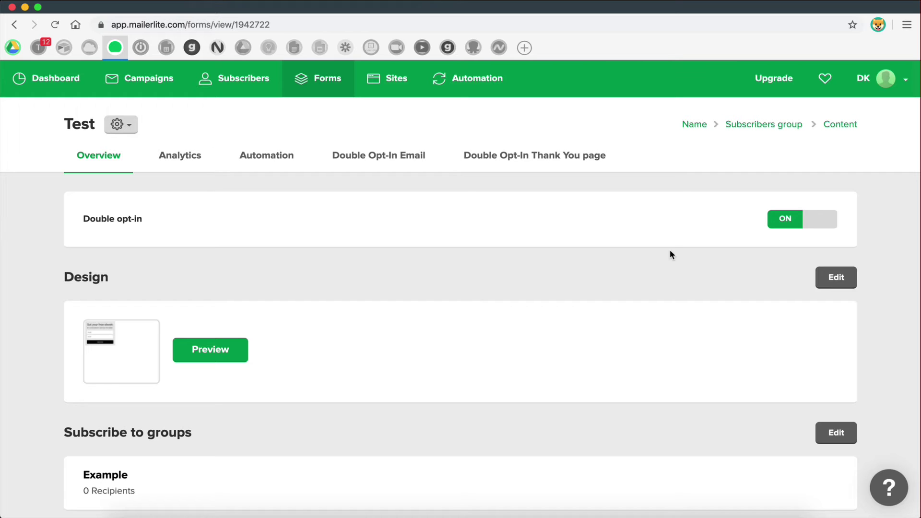
{"action": "left_click", "coordinate": [380, 162]}
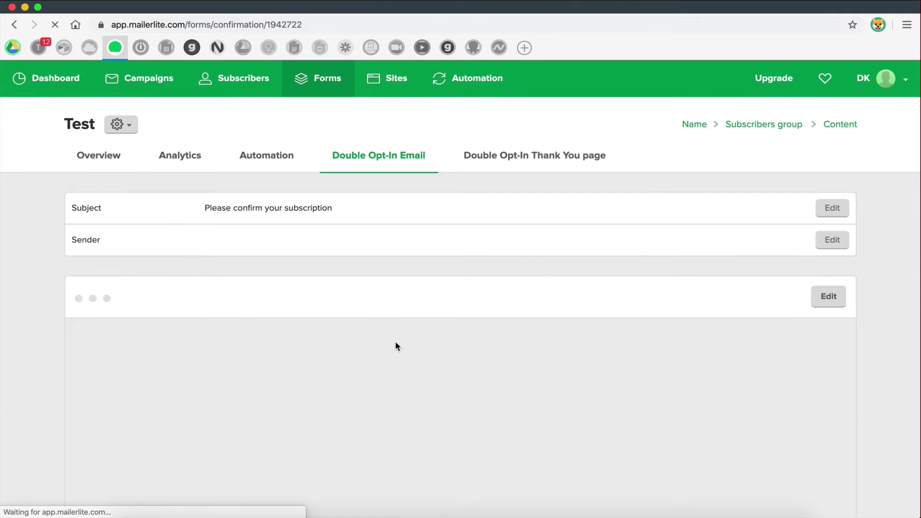
{"action": "scroll", "coordinate": [395, 340], "scroll_direction": "down", "scroll_amount": 2}
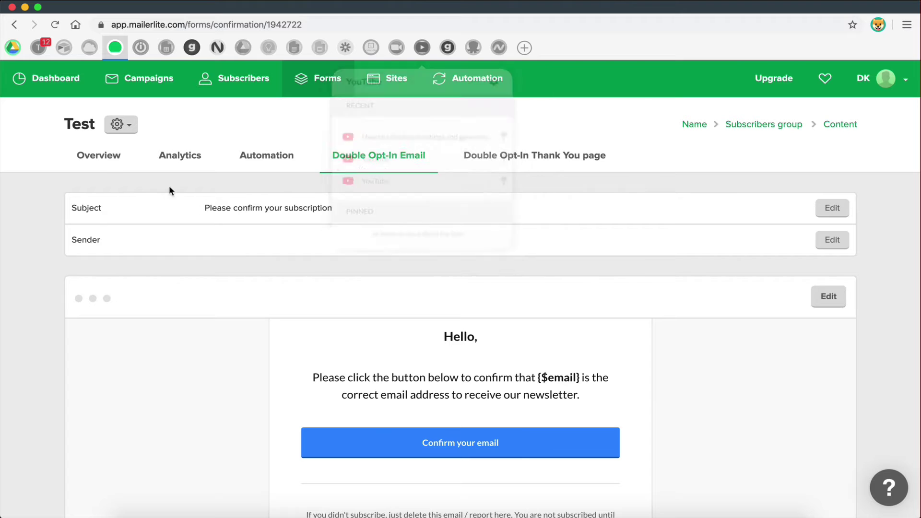
{"action": "left_click", "coordinate": [100, 167]}
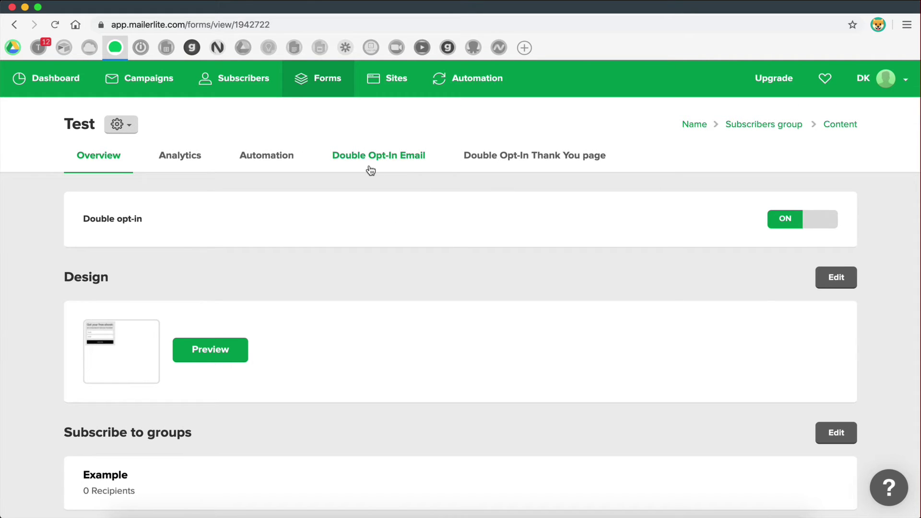
- Turn double opt-in off for the form and scroll down to the Share URL
{"action": "left_click", "coordinate": [817, 222]}
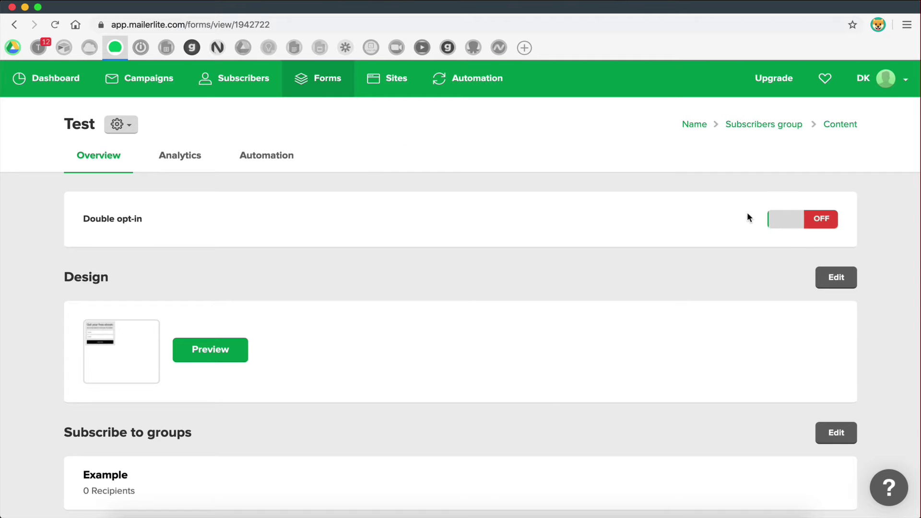
{"action": "scroll", "coordinate": [423, 290], "scroll_direction": "down", "scroll_amount": 4}
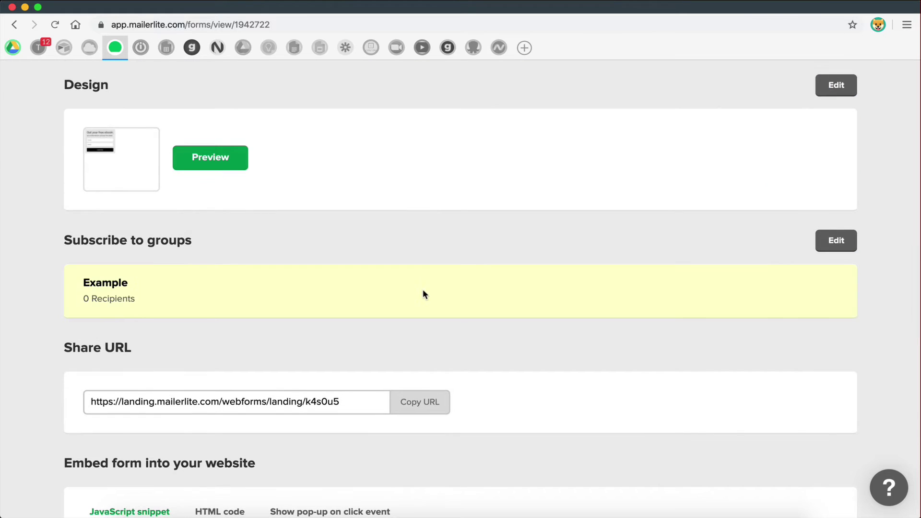
{"action": "scroll", "coordinate": [422, 294], "scroll_direction": "down", "scroll_amount": 1}
{"action": "left_click", "coordinate": [89, 47]}
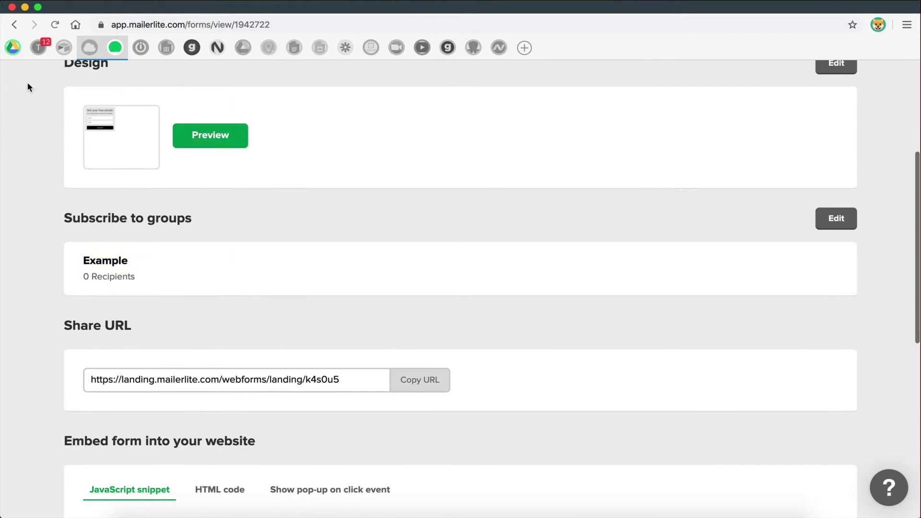
{"action": "left_click", "coordinate": [388, 229]}
{"action": "scroll", "coordinate": [222, 150], "scroll_direction": "up", "scroll_amount": 2}
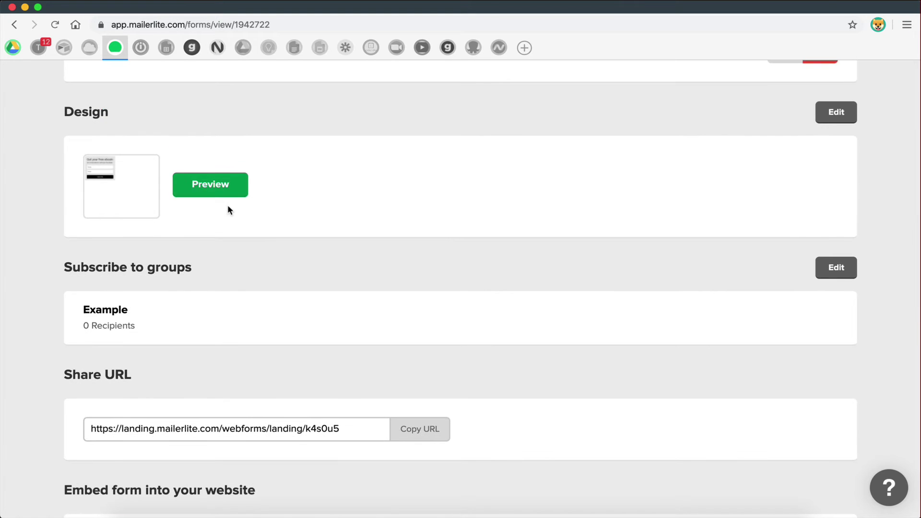
{"action": "scroll", "coordinate": [255, 304], "scroll_direction": "down", "scroll_amount": 3}
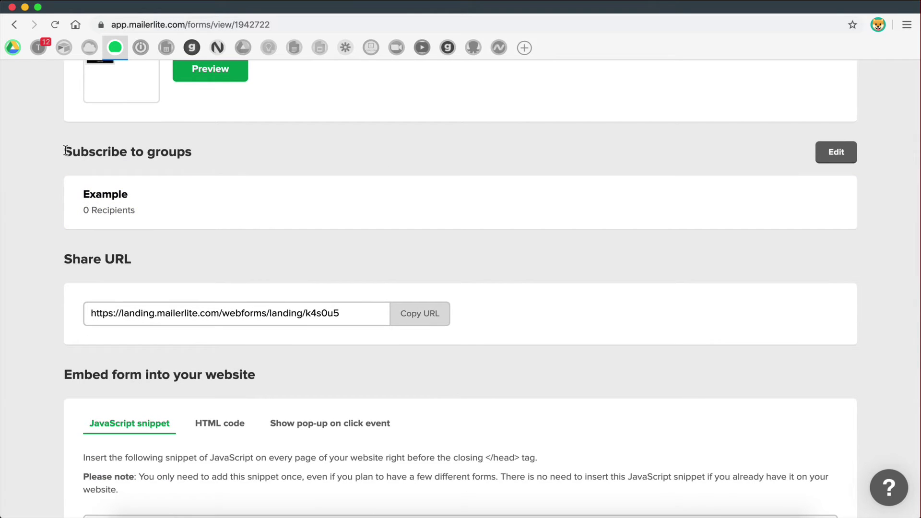
{"action": "left_click_drag", "start_coordinate": [66, 151], "coordinate": [163, 152]}
{"action": "left_click", "coordinate": [206, 154]}
{"action": "scroll", "coordinate": [118, 202], "scroll_direction": "up", "scroll_amount": 3}
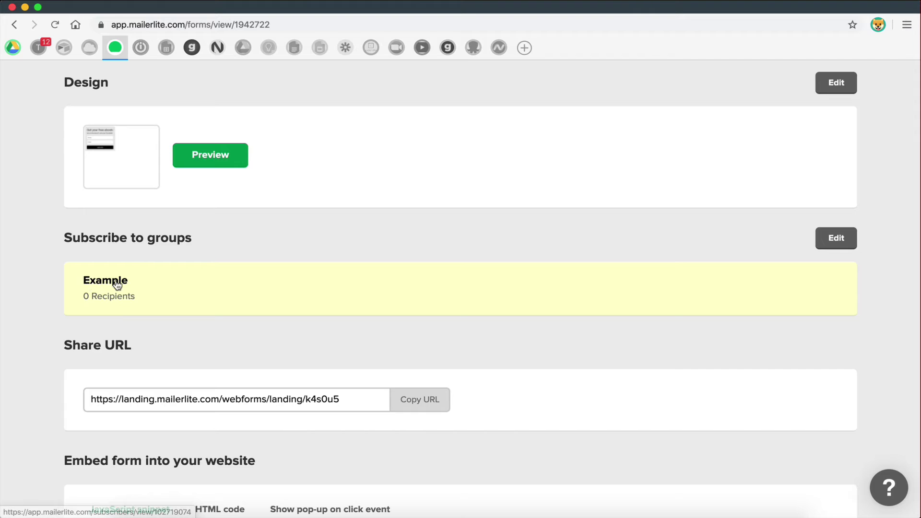
{"action": "scroll", "coordinate": [128, 276], "scroll_direction": "down", "scroll_amount": 5}
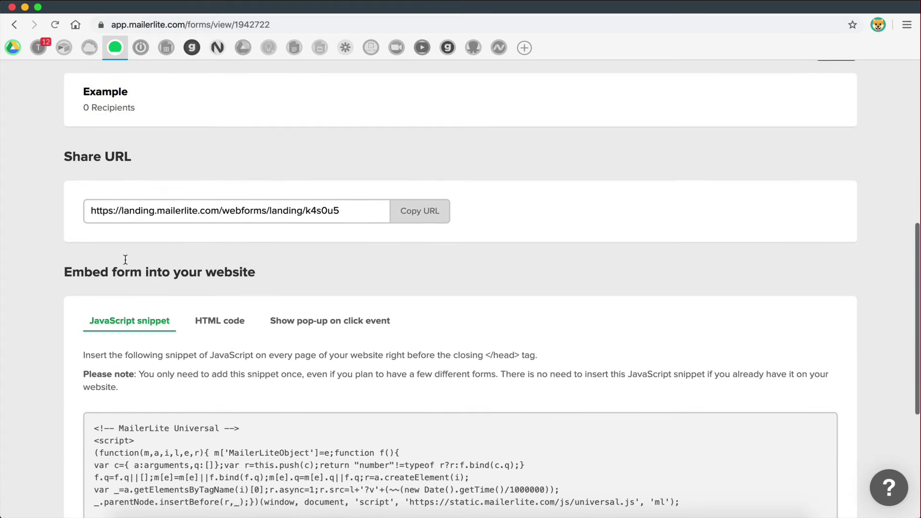
- Copy the form's share URL and load it in a new browser tab
{"action": "left_click", "coordinate": [429, 216]}
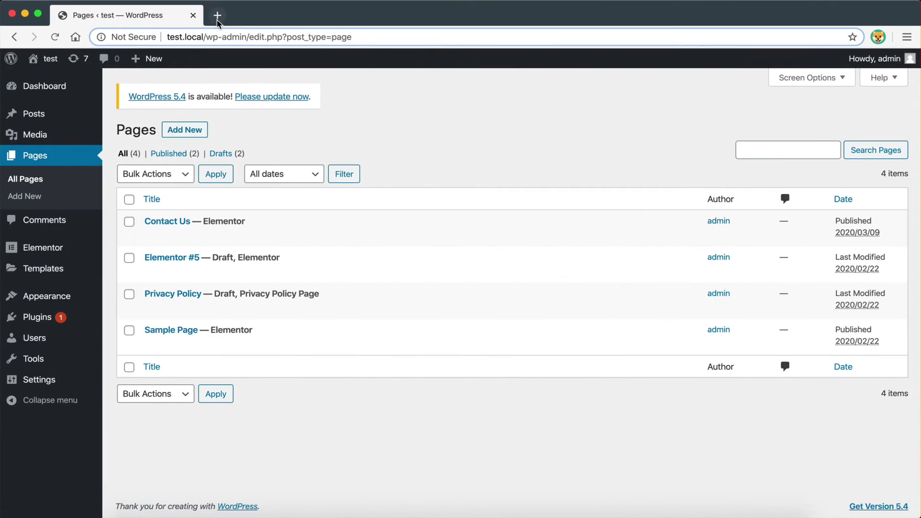
{"action": "left_click", "coordinate": [235, 15]}
{"action": "key", "text": "super+v"}
{"action": "key", "text": "Return"}
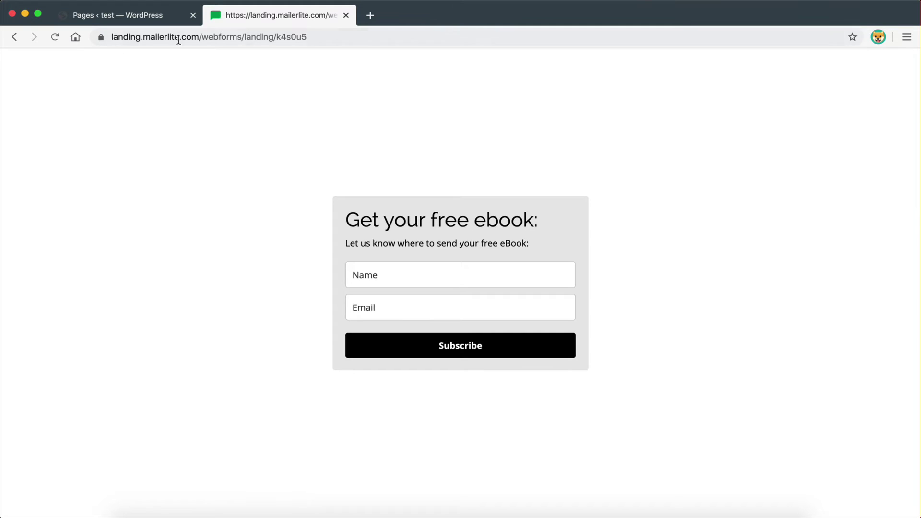
{"action": "key", "text": "ctrl+Left"}
- Compare the HTML code and pop-up embed options, then inspect the JavaScript snippet
{"action": "scroll", "coordinate": [177, 307], "scroll_direction": "down", "scroll_amount": 5}
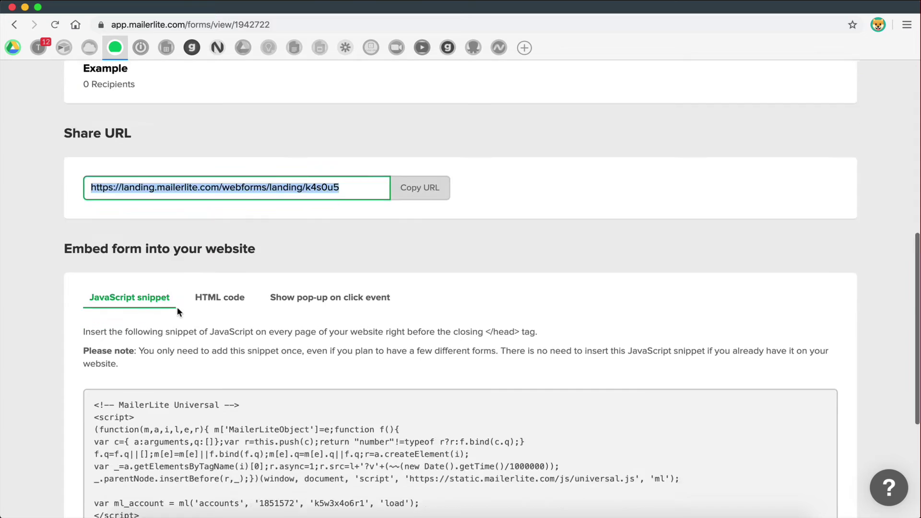
{"action": "scroll", "coordinate": [177, 307], "scroll_direction": "up", "scroll_amount": 2}
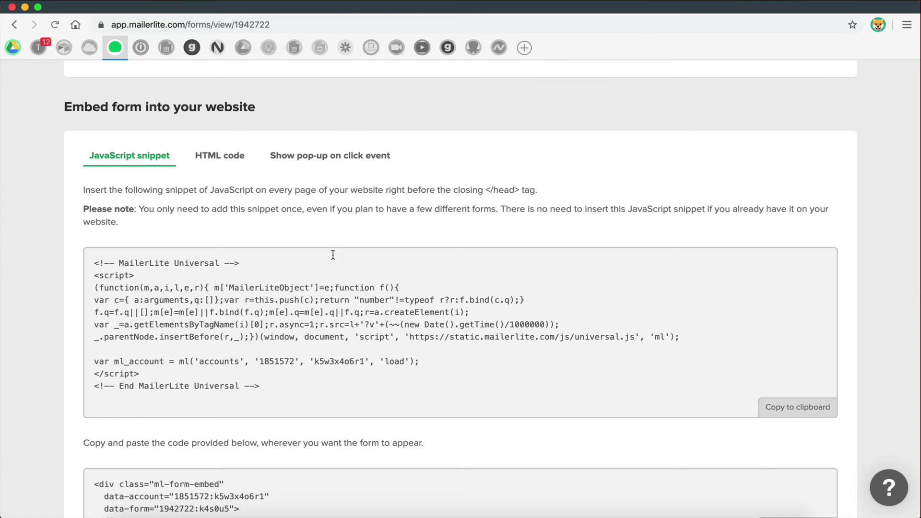
{"action": "left_click", "coordinate": [219, 157]}
{"action": "left_click", "coordinate": [308, 233]}
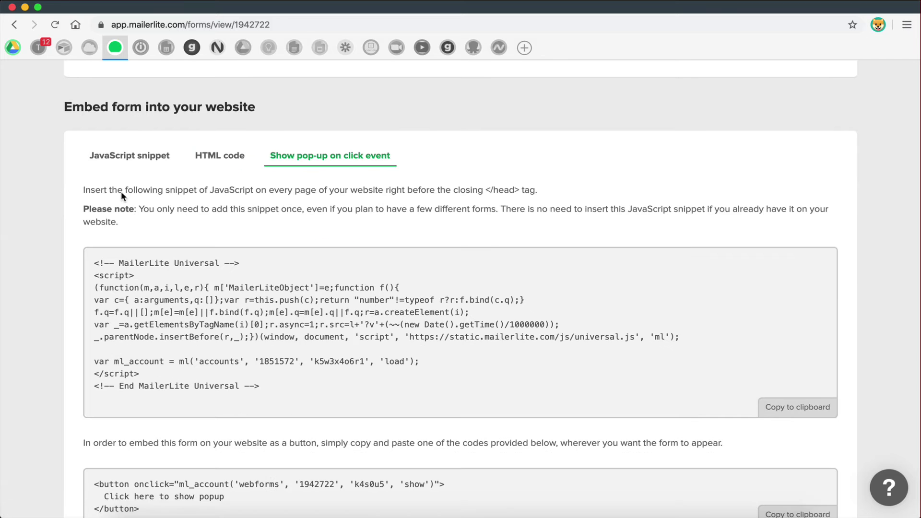
{"action": "left_click", "coordinate": [116, 157]}
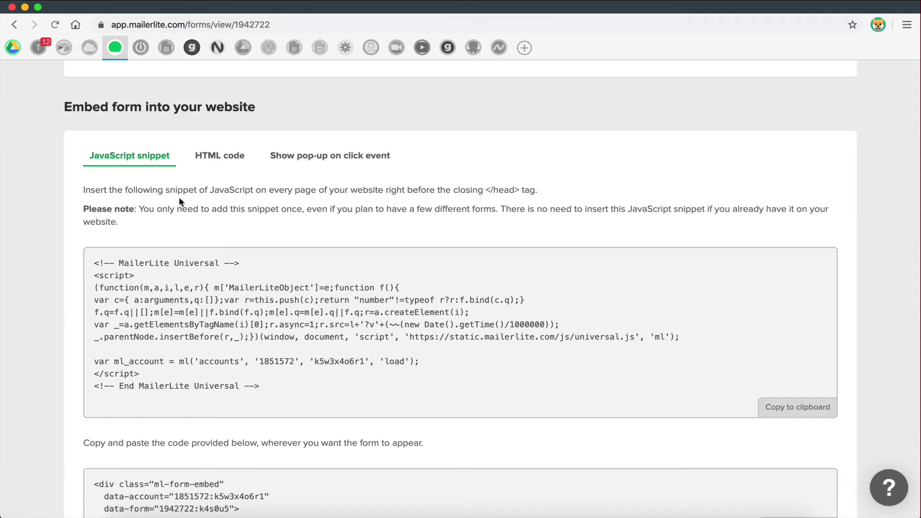
{"action": "scroll", "coordinate": [181, 201], "scroll_direction": "down", "scroll_amount": 3}
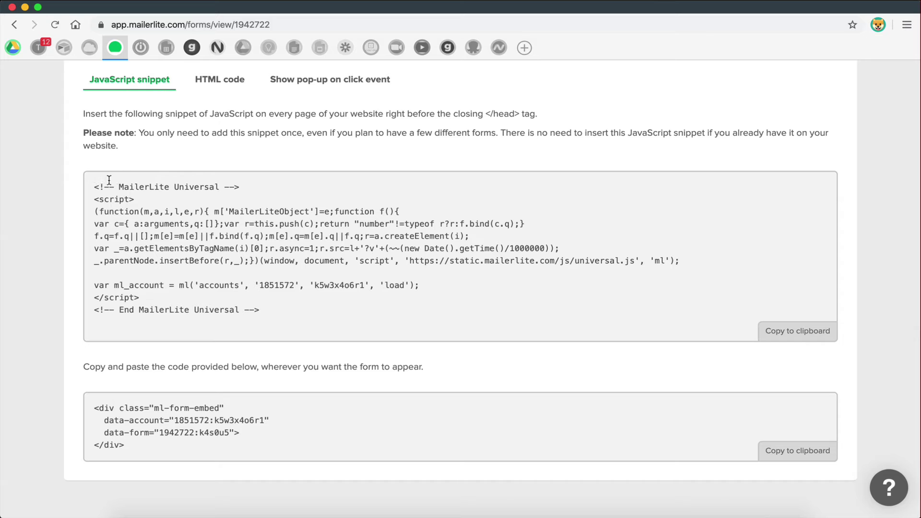
{"action": "left_click_drag", "start_coordinate": [95, 187], "coordinate": [307, 303]}
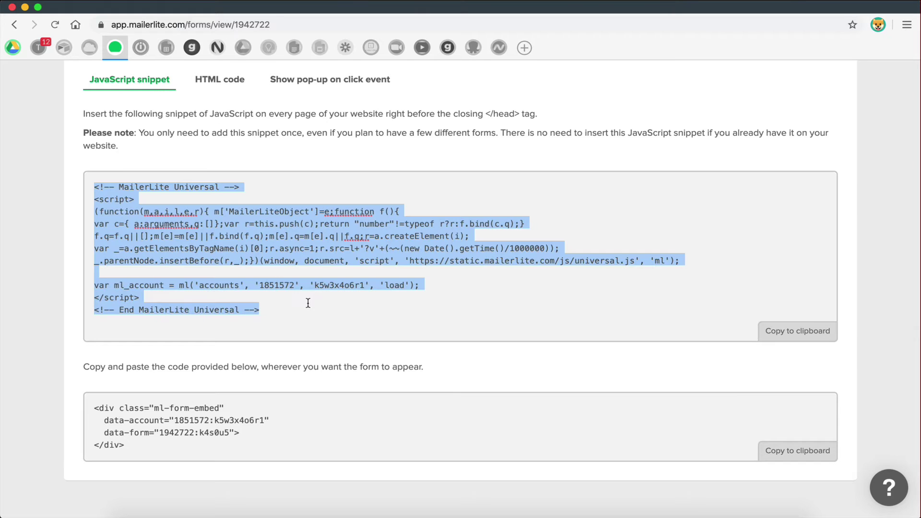
{"action": "left_click", "coordinate": [308, 303]}
{"action": "left_click_drag", "start_coordinate": [192, 449], "coordinate": [74, 408]}
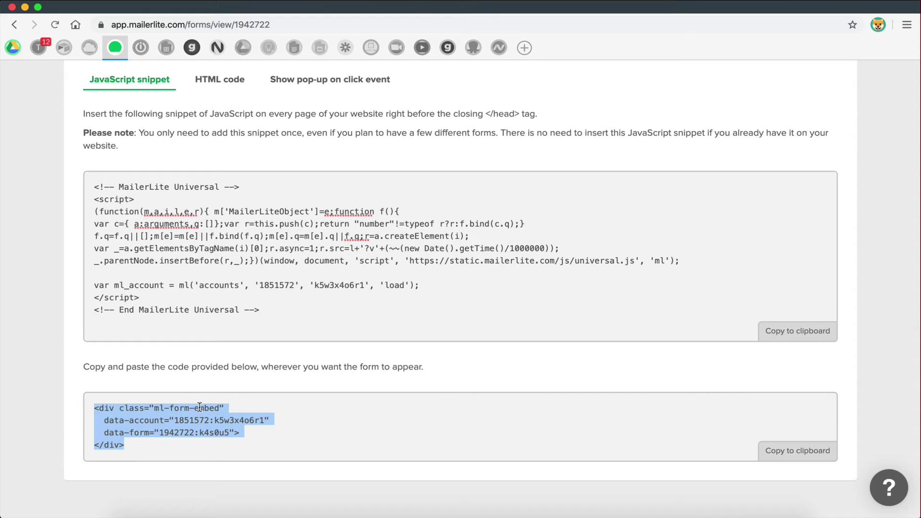
{"action": "left_click", "coordinate": [295, 318]}
{"action": "left_click_drag", "start_coordinate": [296, 318], "coordinate": [89, 184]}
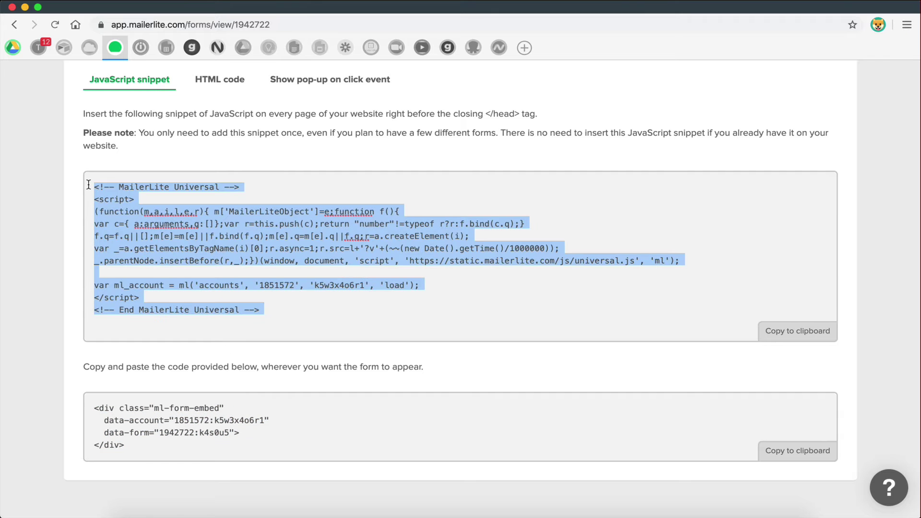
{"action": "left_click", "coordinate": [261, 226]}
- Copy the JavaScript embed snippet to the clipboard and return to the signup form window
{"action": "left_click", "coordinate": [771, 335]}
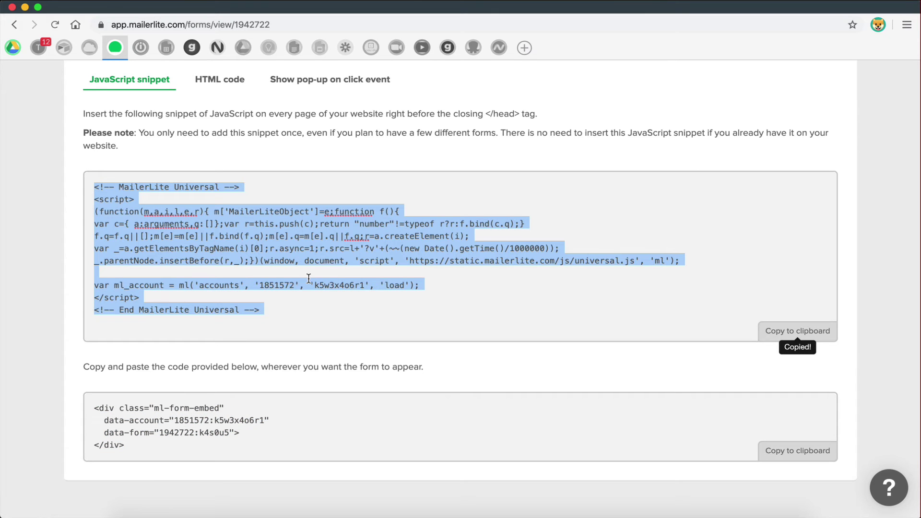
{"action": "left_click", "coordinate": [431, 339]}
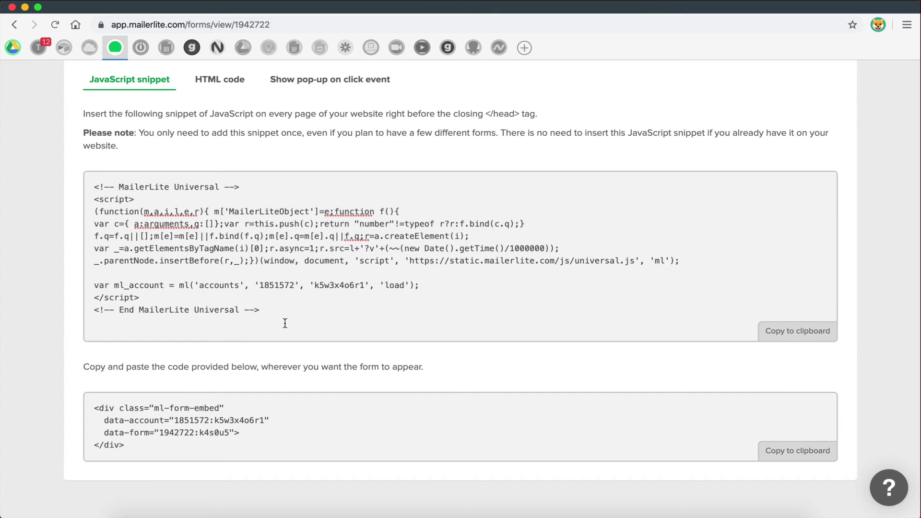
{"action": "left_click_drag", "start_coordinate": [271, 313], "coordinate": [54, 169]}
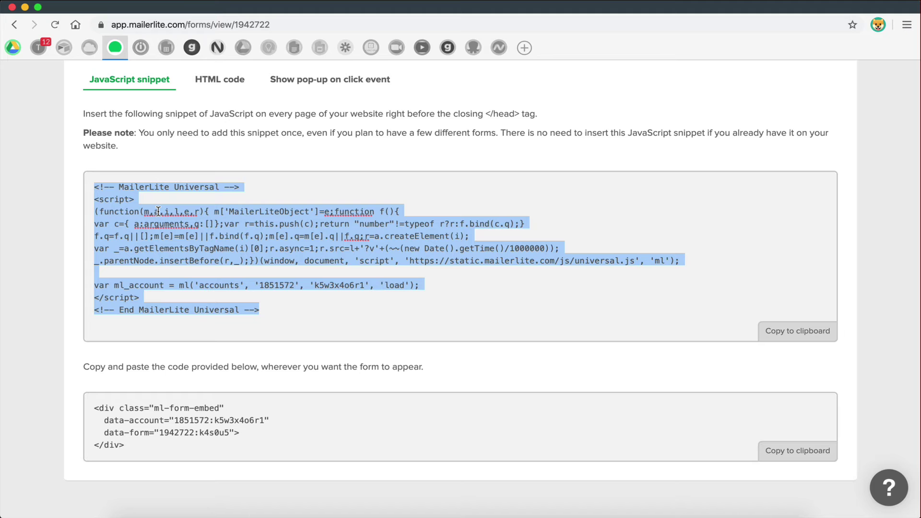
{"action": "left_click", "coordinate": [331, 318]}
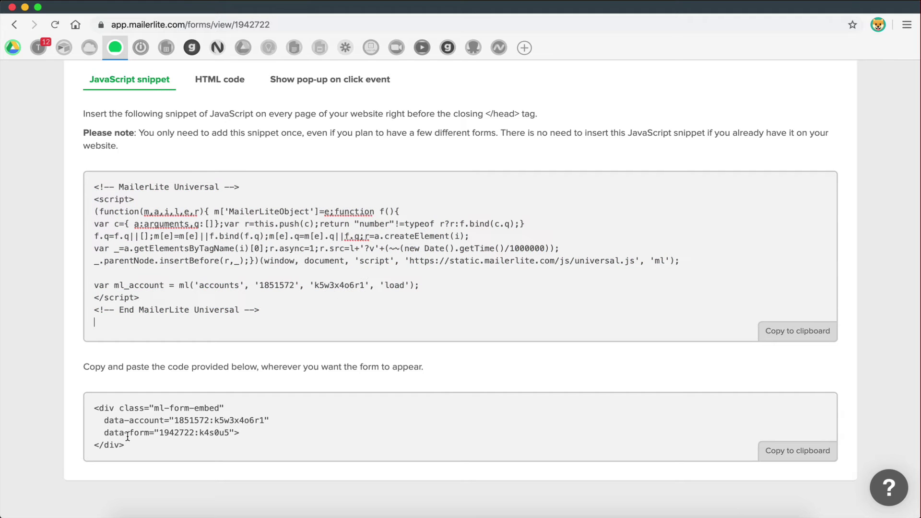
{"action": "left_click_drag", "start_coordinate": [131, 450], "coordinate": [79, 408]}
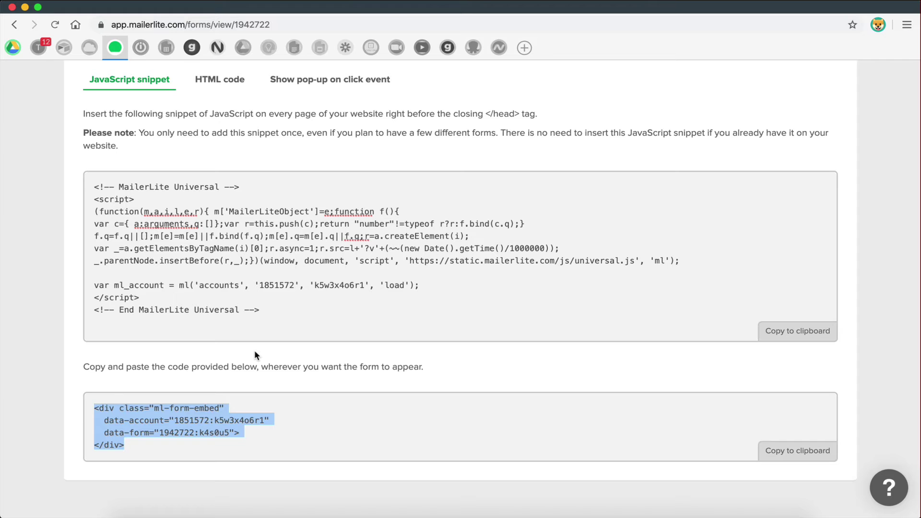
{"action": "left_click", "coordinate": [256, 318]}
{"action": "left_click_drag", "start_coordinate": [256, 318], "coordinate": [62, 201]}
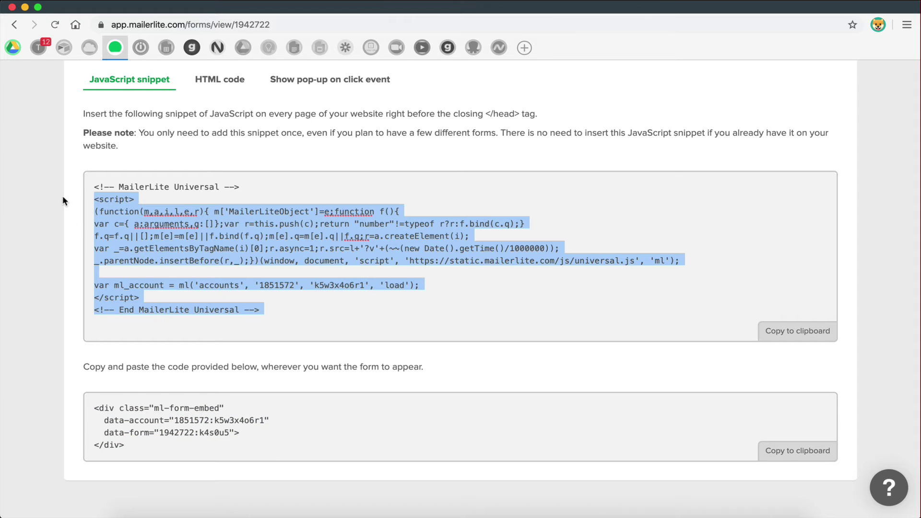
{"action": "left_click", "coordinate": [146, 226]}
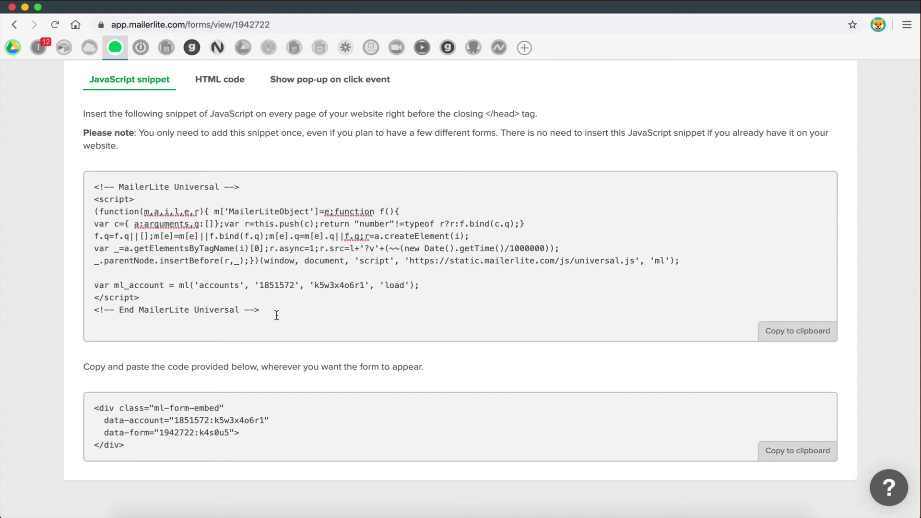
{"action": "left_click_drag", "start_coordinate": [276, 315], "coordinate": [70, 184]}
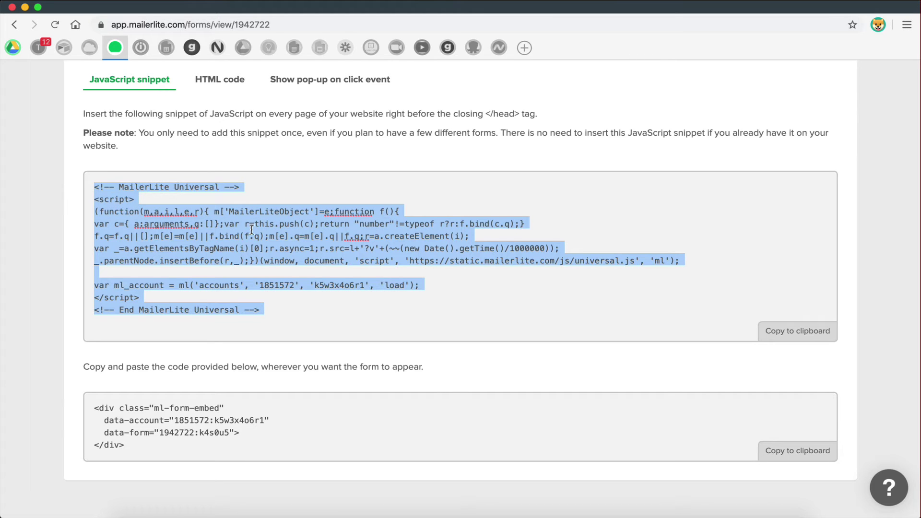
{"action": "left_click", "coordinate": [767, 331]}
{"action": "key", "text": "ctrl+Right"}
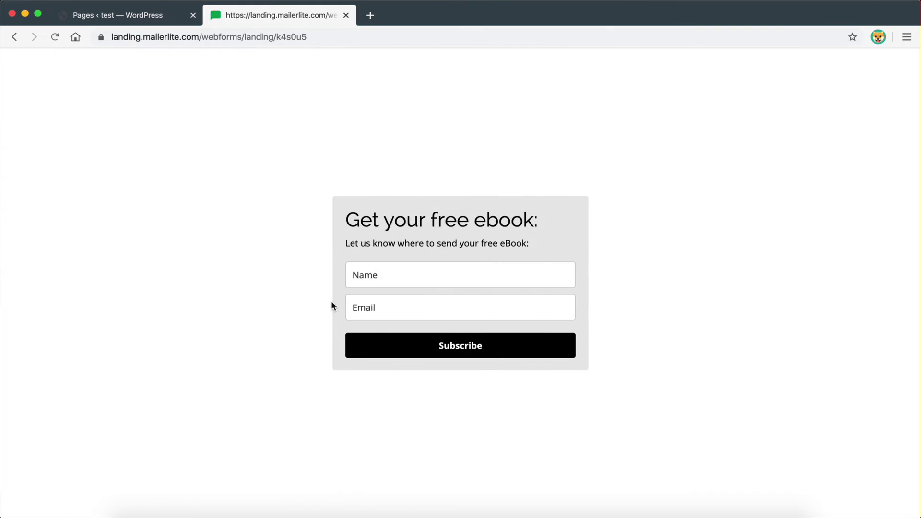
- Create a new WordPress page titled 'Home'
{"action": "left_click", "coordinate": [137, 18]}
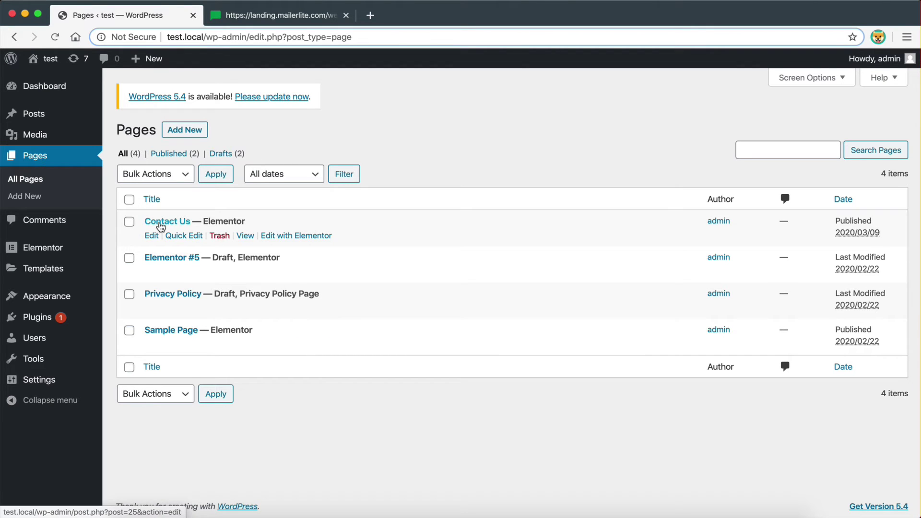
{"action": "left_click", "coordinate": [193, 134]}
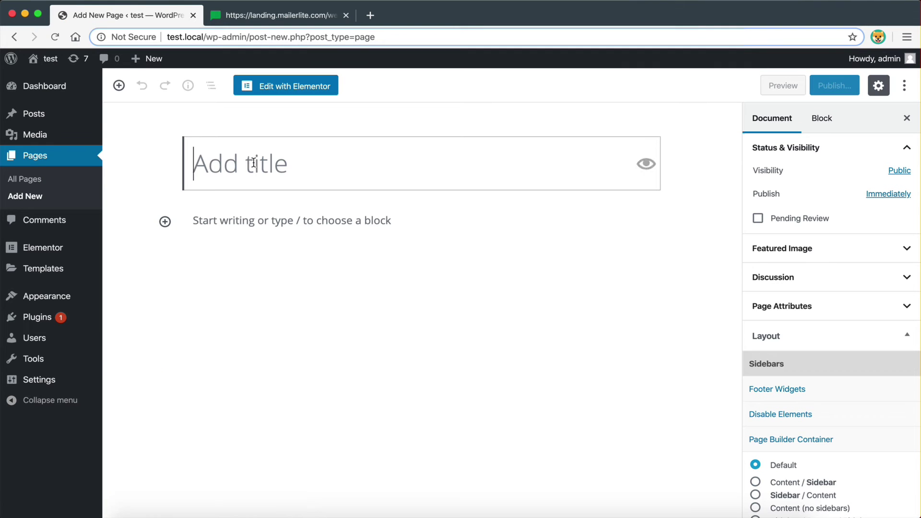
{"action": "left_click", "coordinate": [254, 162]}
{"action": "type", "text": "Home"}
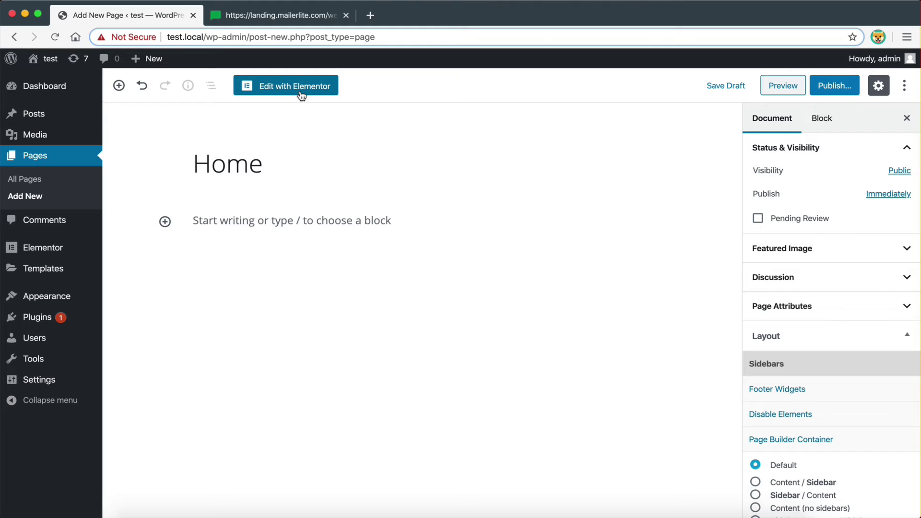
- Add a Code block to the Home page and paste the MailerLite script and form embed snippets
{"action": "left_click", "coordinate": [165, 221]}
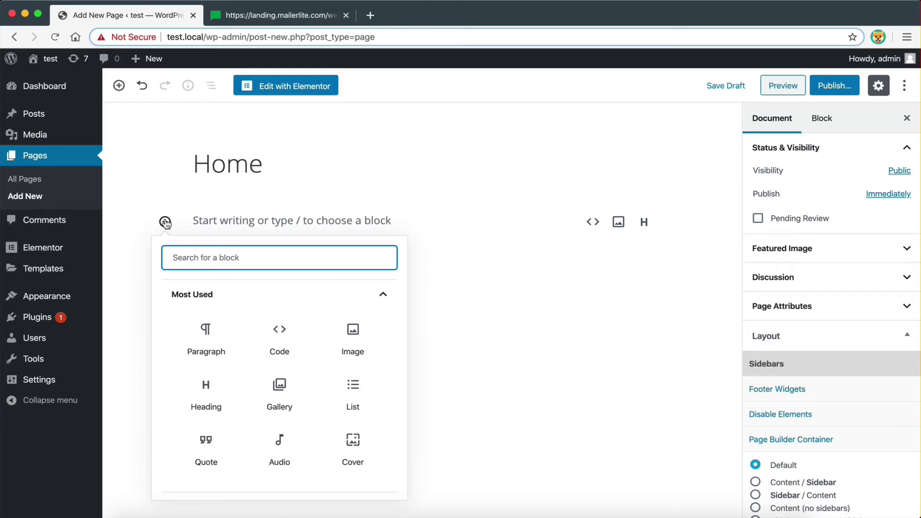
{"action": "left_click", "coordinate": [297, 347]}
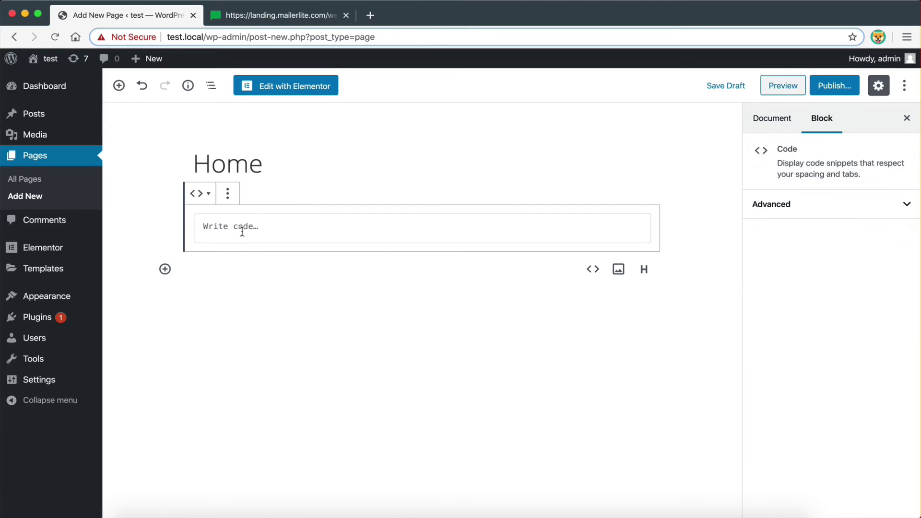
{"action": "key", "text": "super+v"}
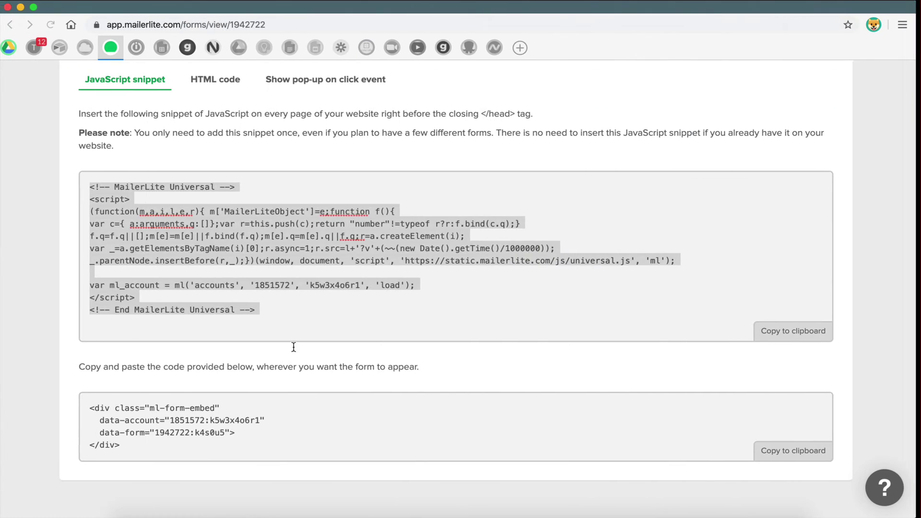
{"action": "left_click", "coordinate": [793, 329]}
{"action": "left_click", "coordinate": [796, 448]}
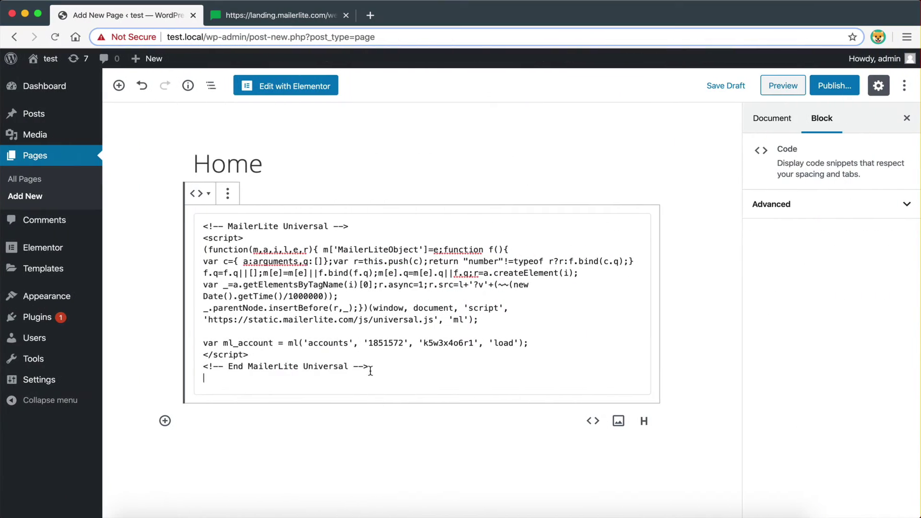
{"action": "key", "text": "super+v"}
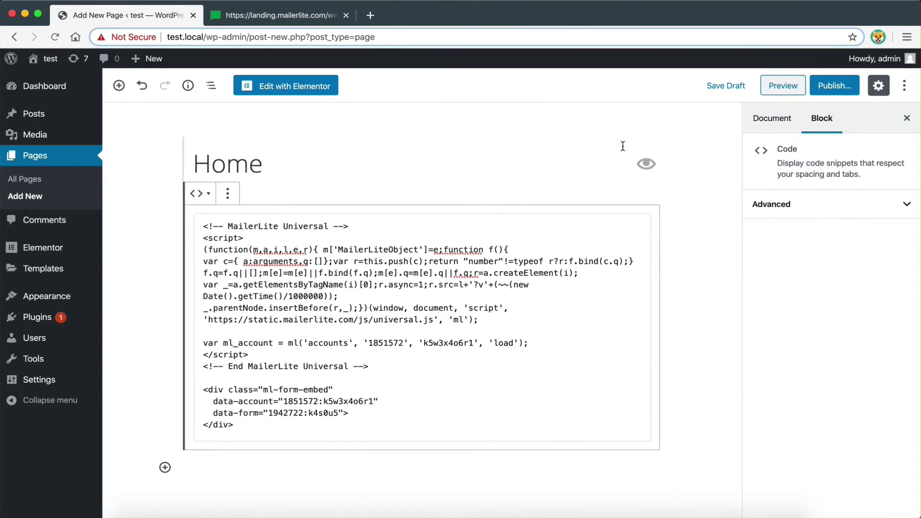
- Publish the Home page and view it live
{"action": "left_click", "coordinate": [828, 90]}
{"action": "left_click", "coordinate": [827, 91]}
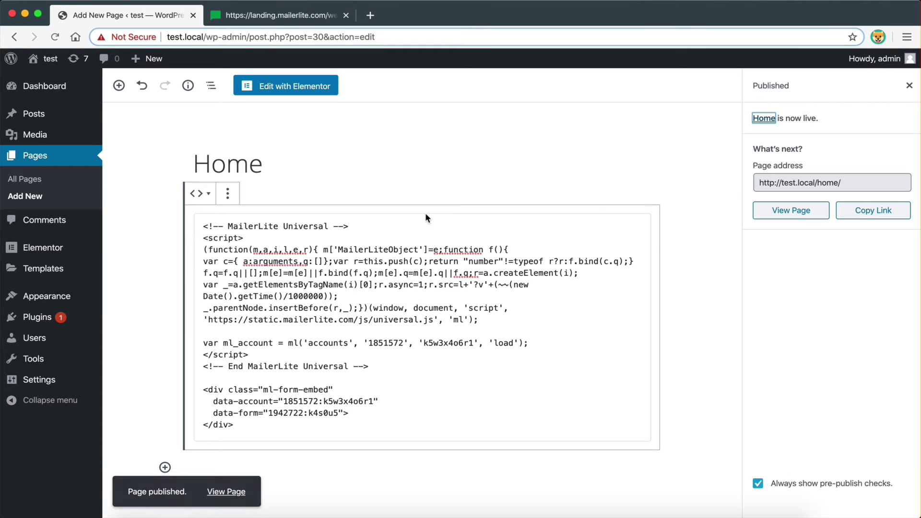
{"action": "left_click", "coordinate": [804, 214]}
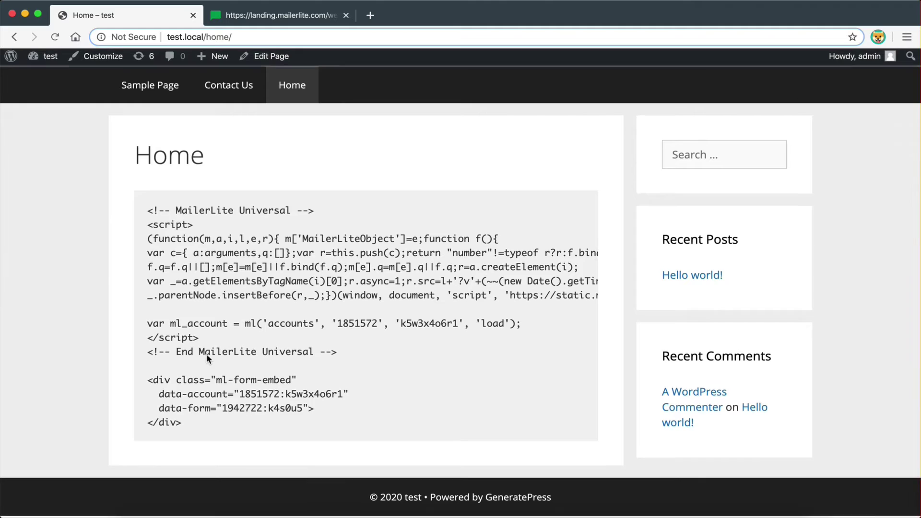
- Back in the editor, delete the form embed div lines from the code block
{"action": "scroll", "coordinate": [207, 353], "scroll_direction": "up", "scroll_amount": 3}
{"action": "left_click", "coordinate": [15, 38]}
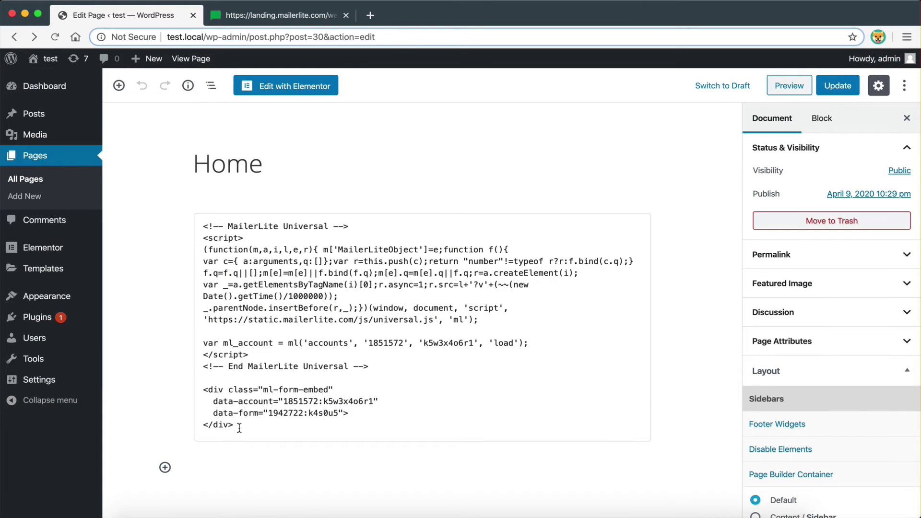
{"action": "left_click_drag", "start_coordinate": [239, 428], "coordinate": [195, 382]}
{"action": "key", "text": "BackSpace"}
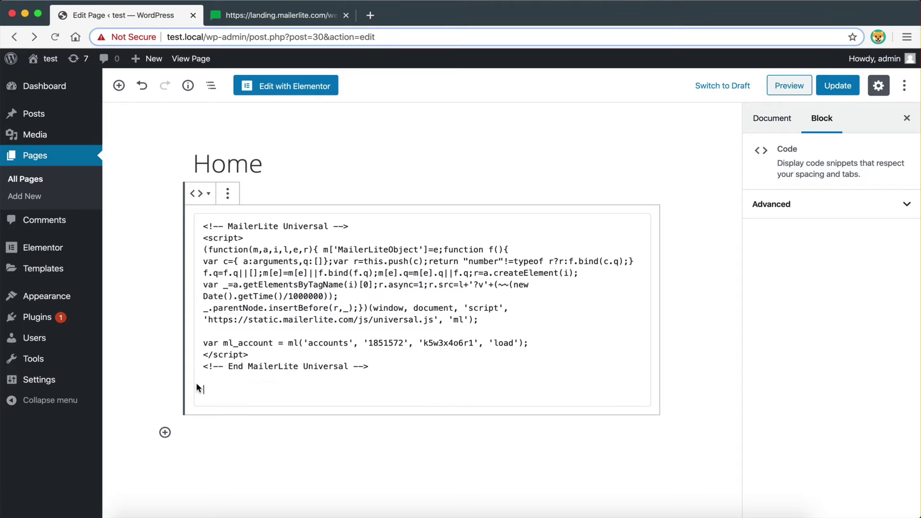
{"action": "left_click", "coordinate": [298, 427]}
- Put the form embed snippet in a second Code block and update the page
{"action": "left_click", "coordinate": [164, 410]}
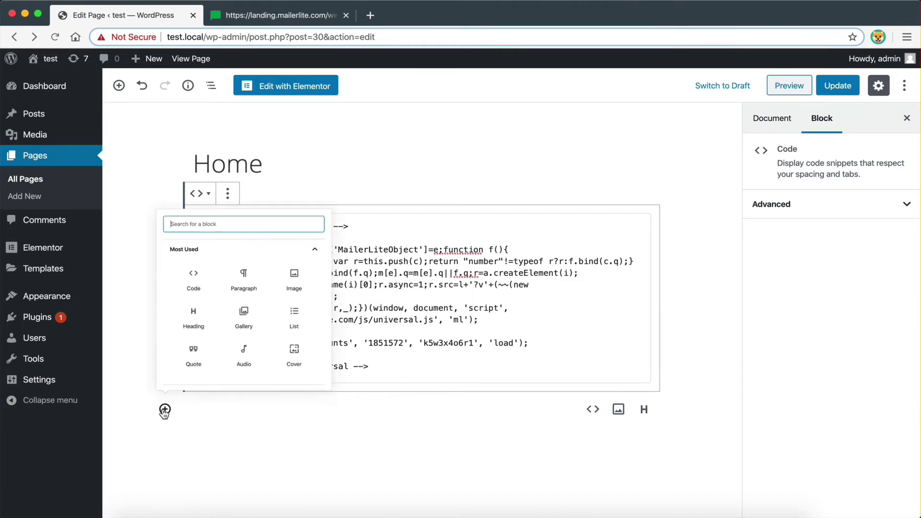
{"action": "left_click", "coordinate": [205, 223]}
{"action": "key", "text": "ctrl+v"}
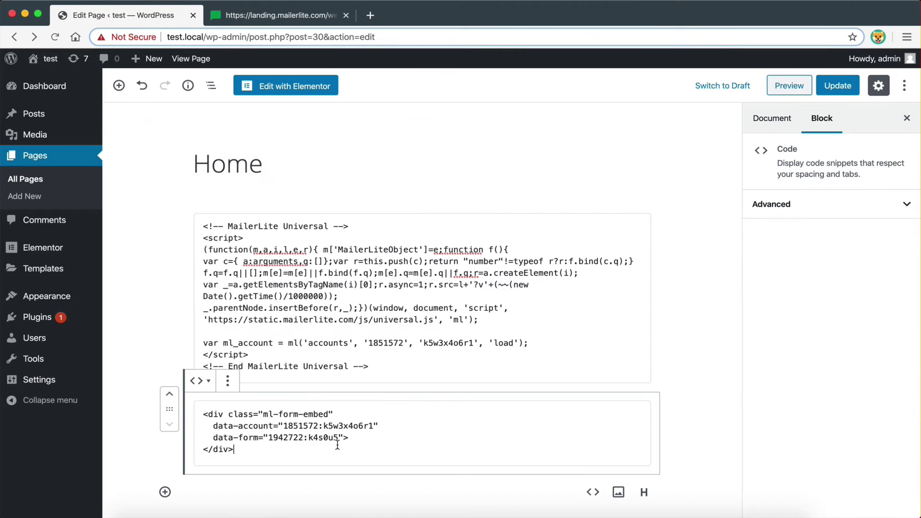
{"action": "left_click", "coordinate": [837, 85]}
- Reload the MailerLite form page, then preview the updated Home page
{"action": "left_click", "coordinate": [269, 17]}
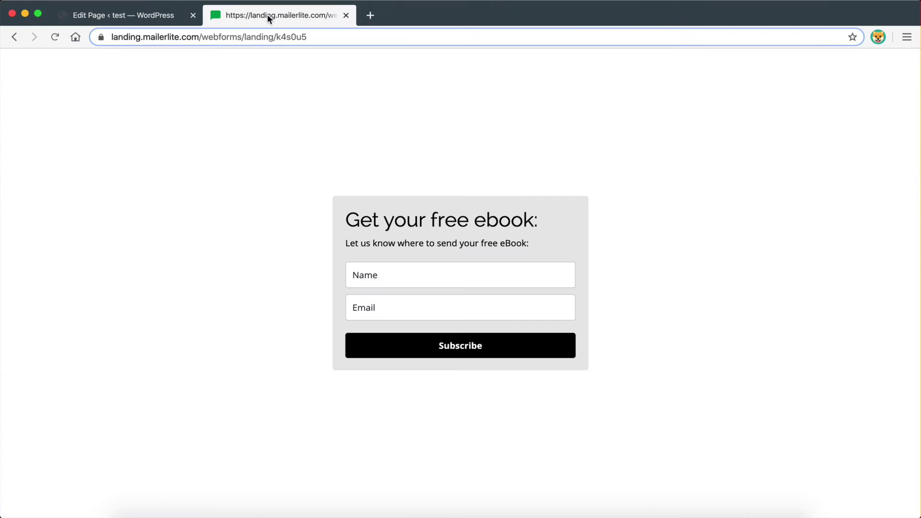
{"action": "key", "text": "super+r"}
{"action": "left_click", "coordinate": [169, 19]}
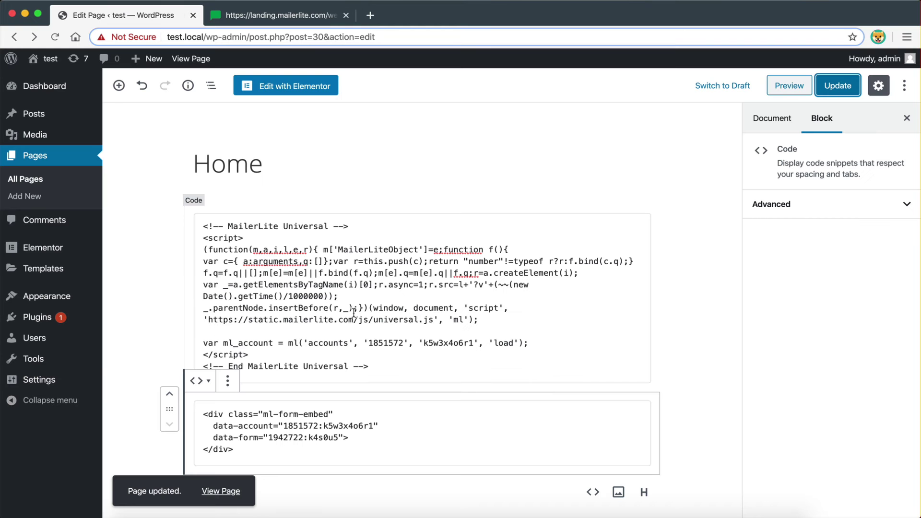
{"action": "left_click", "coordinate": [801, 87]}
{"action": "scroll", "coordinate": [376, 211], "scroll_direction": "down", "scroll_amount": 3}
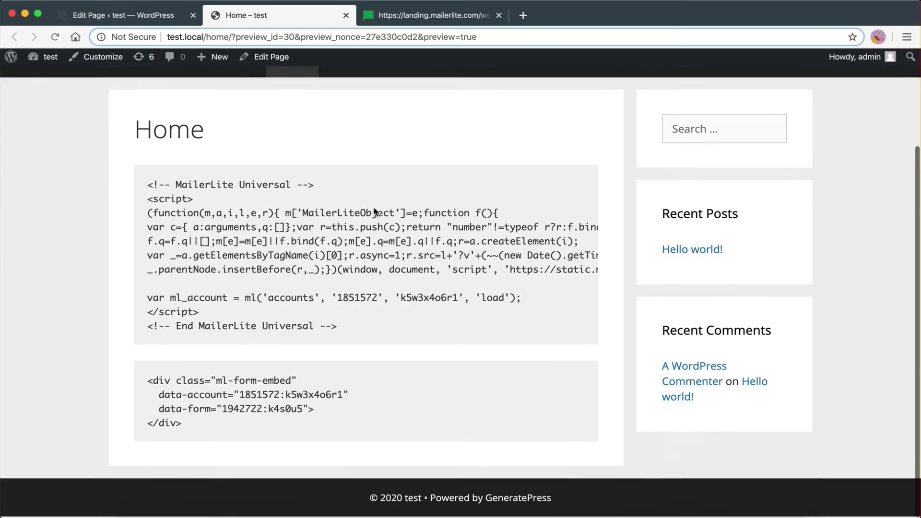
{"action": "left_click", "coordinate": [346, 16]}
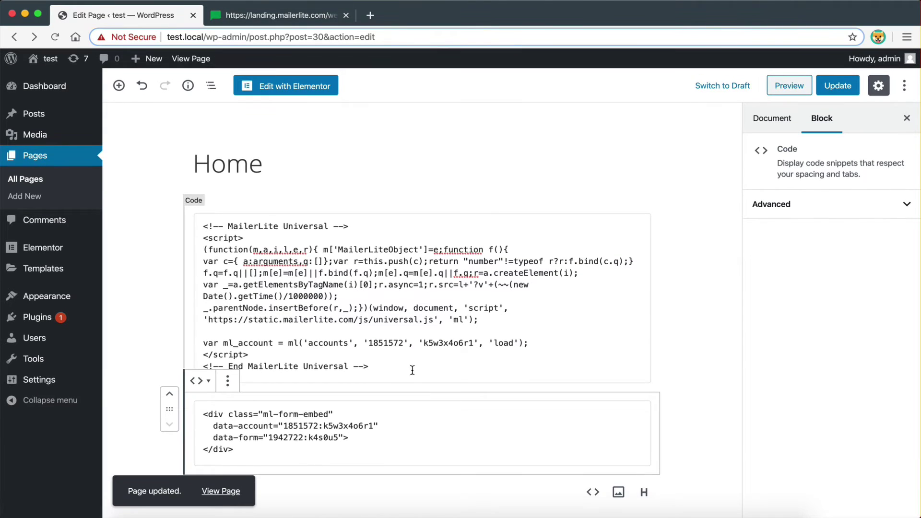
- Remove both code blocks via More options > Remove Block
{"action": "left_click", "coordinate": [194, 203]}
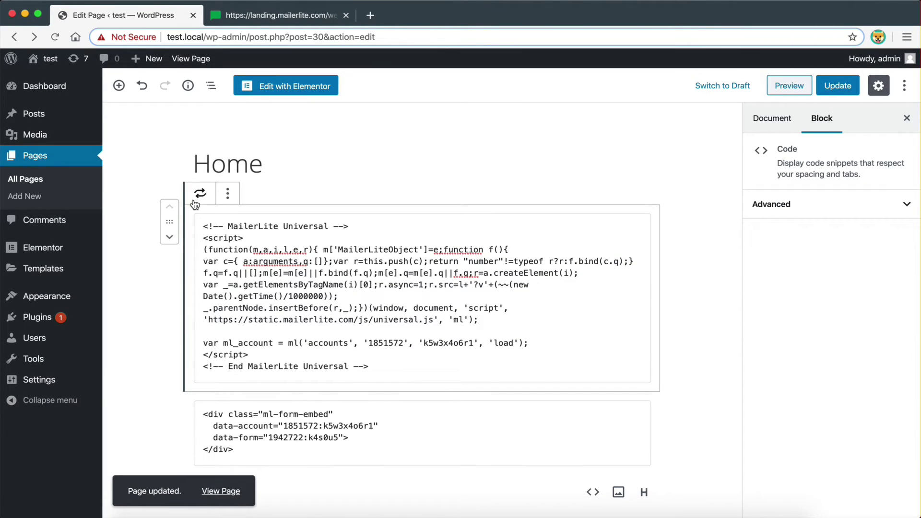
{"action": "left_click", "coordinate": [227, 194]}
{"action": "left_click", "coordinate": [265, 363]}
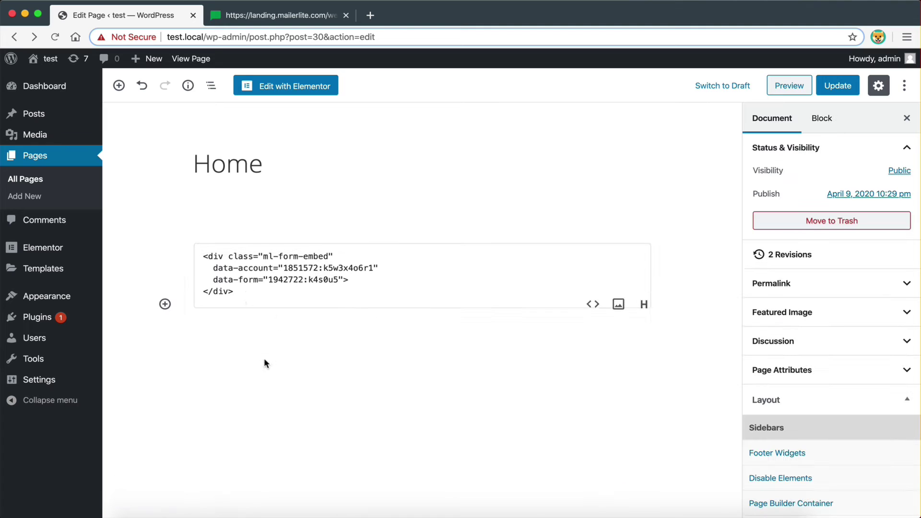
{"action": "left_click", "coordinate": [247, 201]}
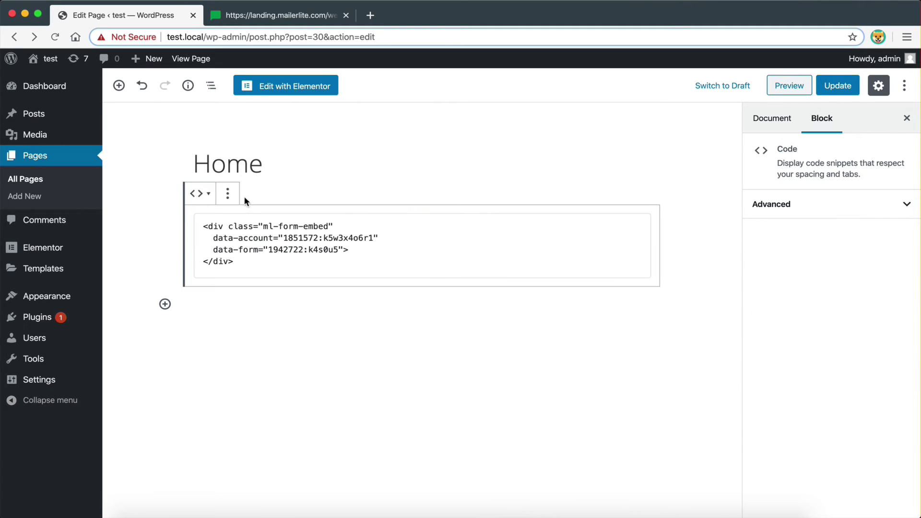
{"action": "left_click", "coordinate": [227, 193]}
{"action": "left_click", "coordinate": [260, 363]}
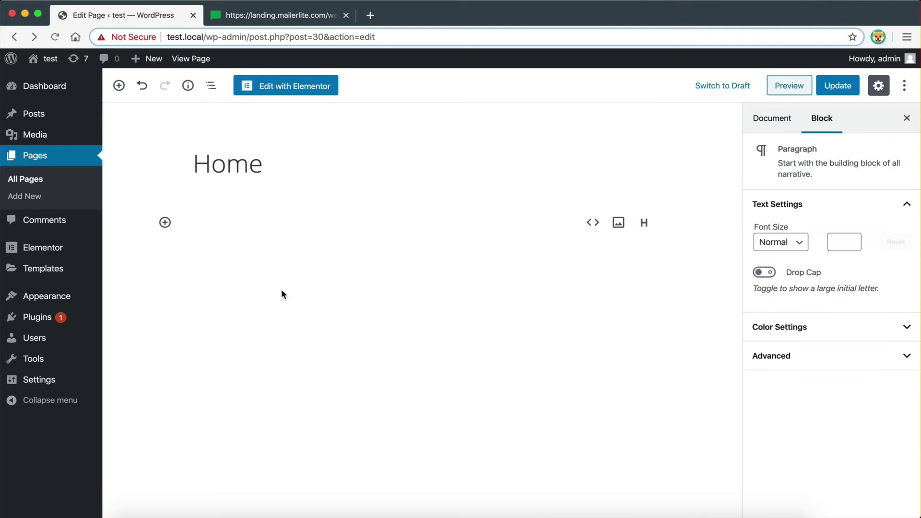
- Open Home in Elementor, search widgets for 'code' and drop an HTML widget onto the page
{"action": "left_click", "coordinate": [283, 89]}
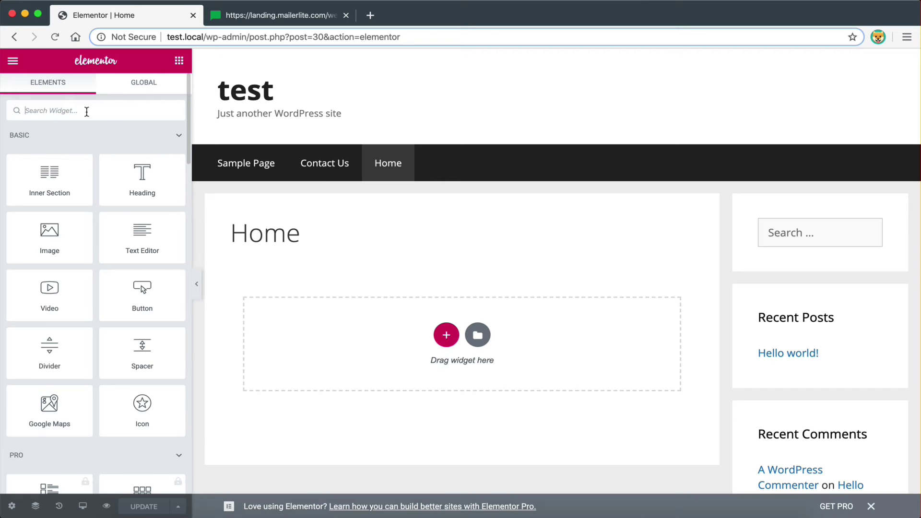
{"action": "type", "text": "c"}
{"action": "key", "text": "BackSpace"}
{"action": "type", "text": "code"}
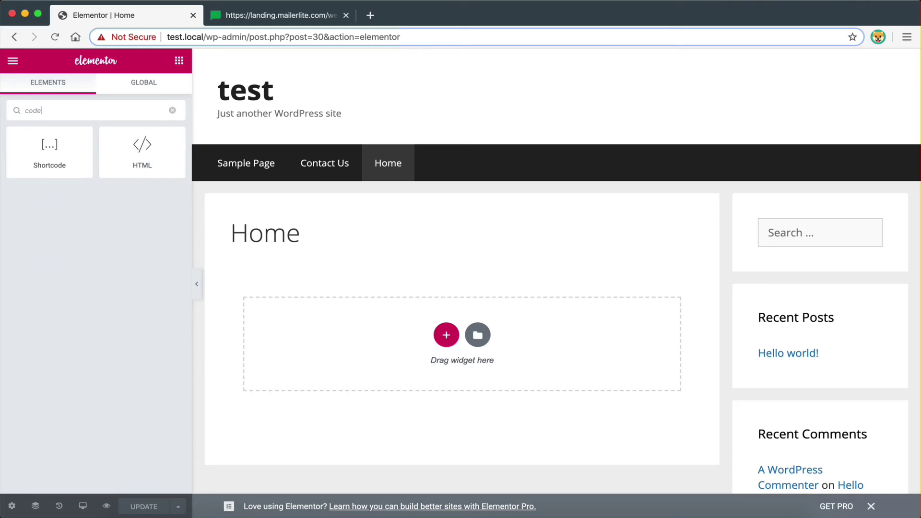
{"action": "left_click_drag", "start_coordinate": [140, 144], "coordinate": [340, 329]}
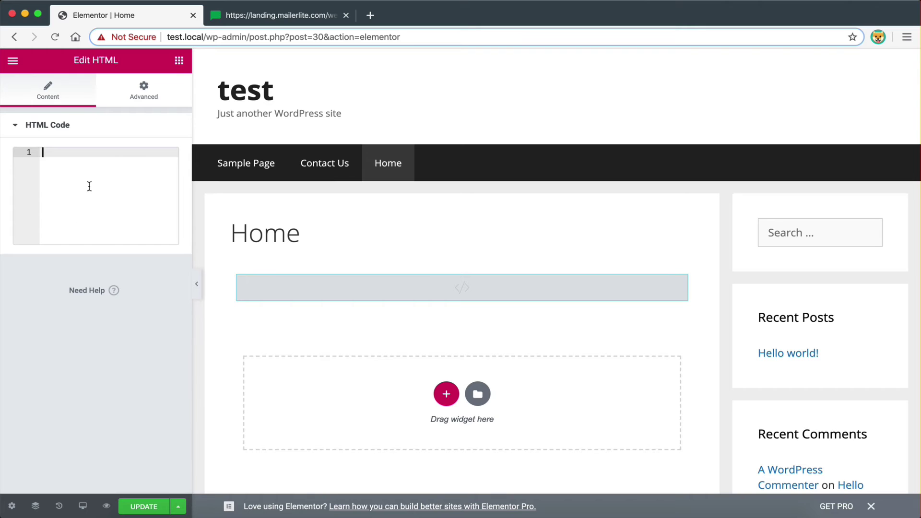
- Paste the MailerLite script and the form embed div into the HTML widget's code box
{"action": "key", "text": "ctrl+Left"}
{"action": "left_click", "coordinate": [623, 291]}
{"action": "key", "text": "ctrl+Right"}
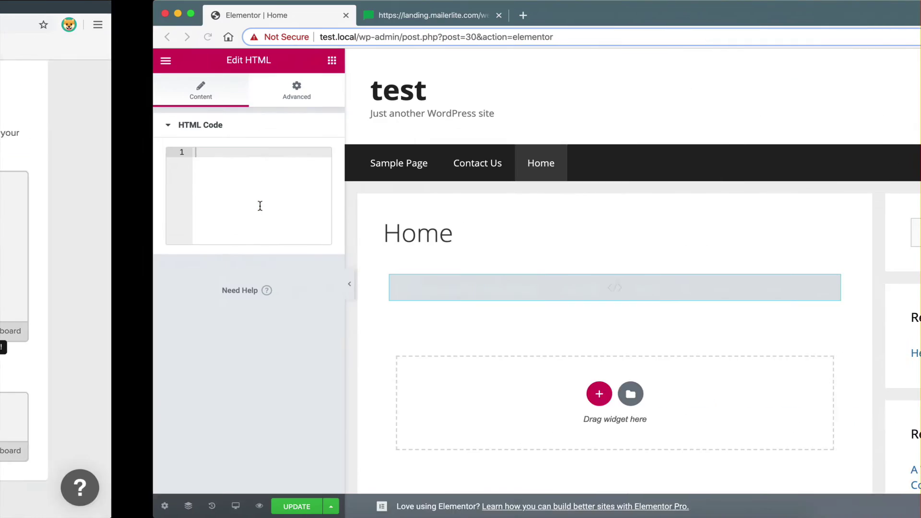
{"action": "key", "text": "ctrl+v"}
{"action": "key", "text": "ctrl+Left"}
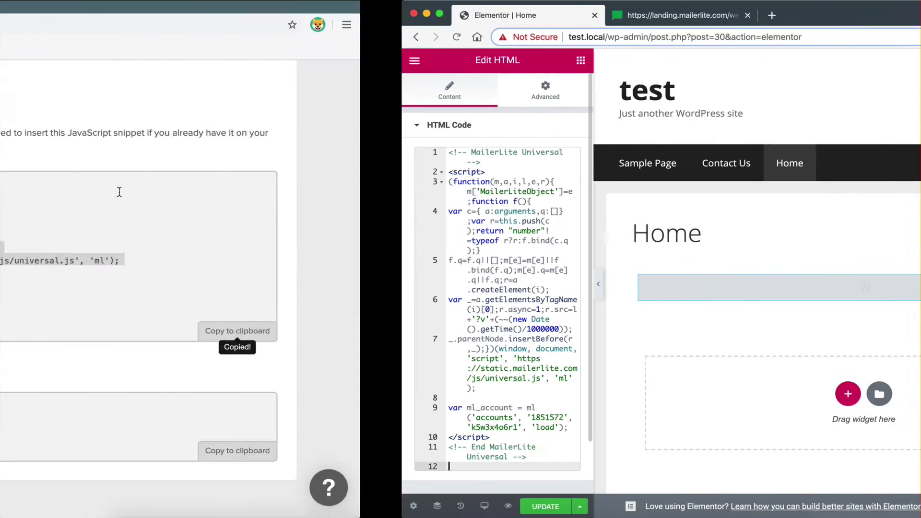
{"action": "left_click", "coordinate": [806, 462]}
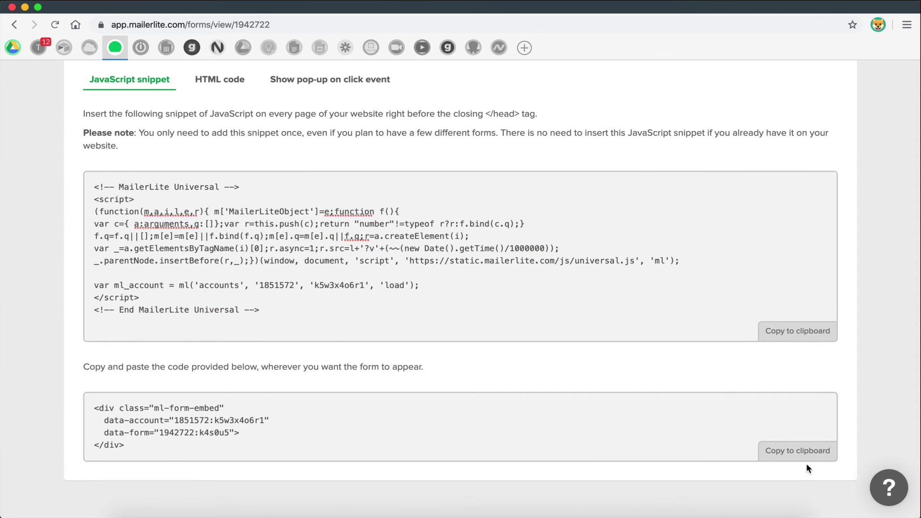
{"action": "left_click", "coordinate": [805, 456]}
{"action": "key", "text": "ctrl+Right"}
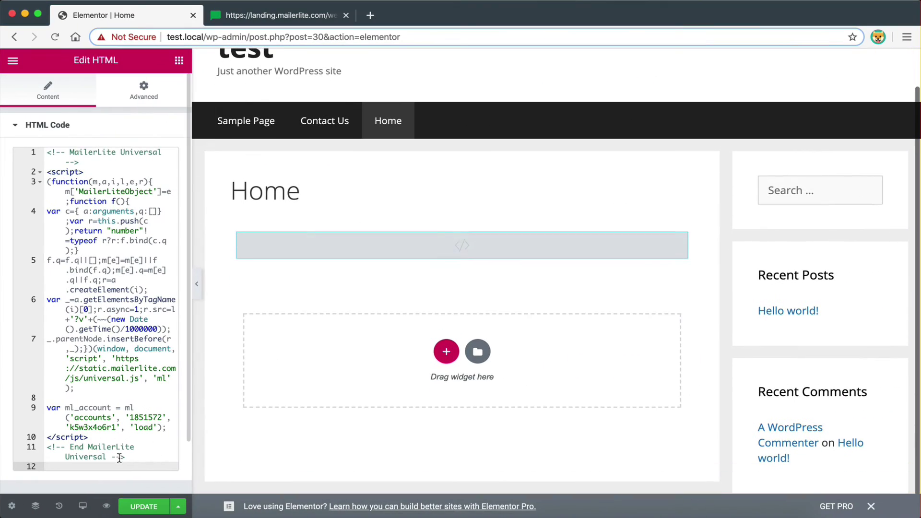
{"action": "key", "text": "ctrl+v"}
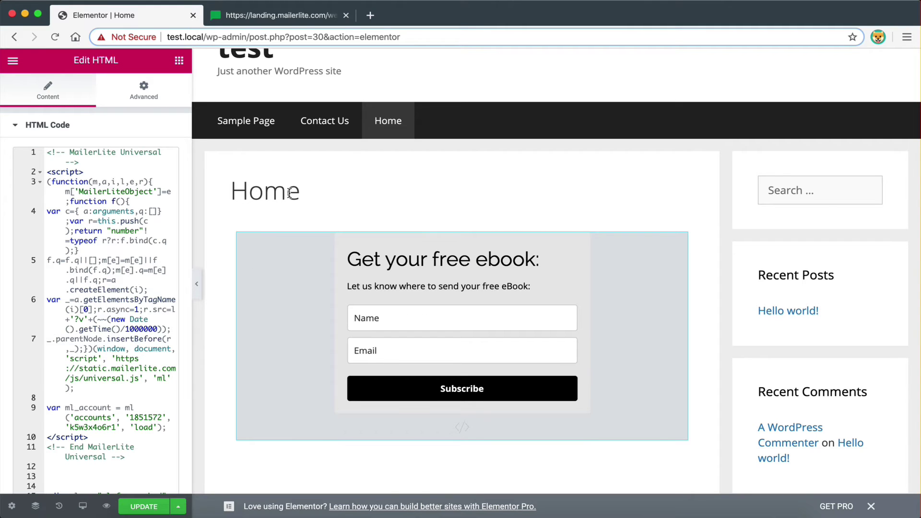
- Save the Elementor changes and preview the page showing the 'Get your free ebook:' form
{"action": "left_click", "coordinate": [144, 508]}
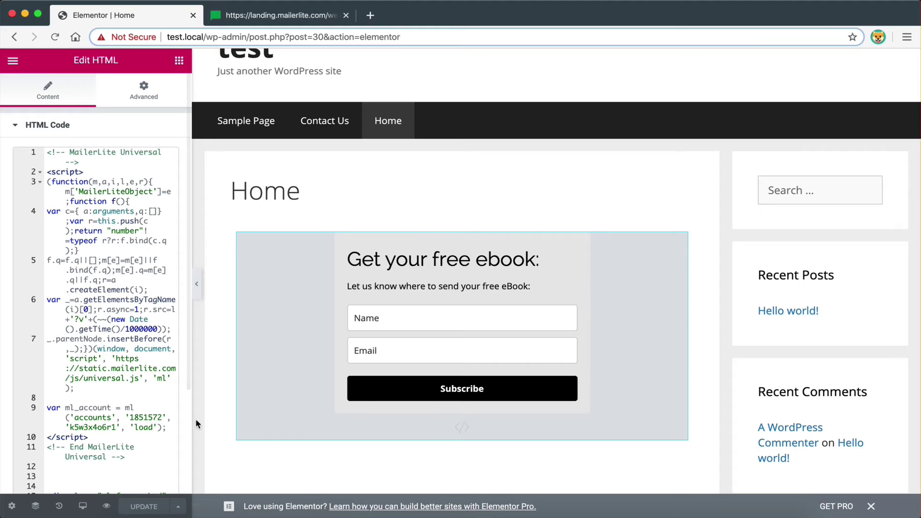
{"action": "left_click", "coordinate": [107, 506]}
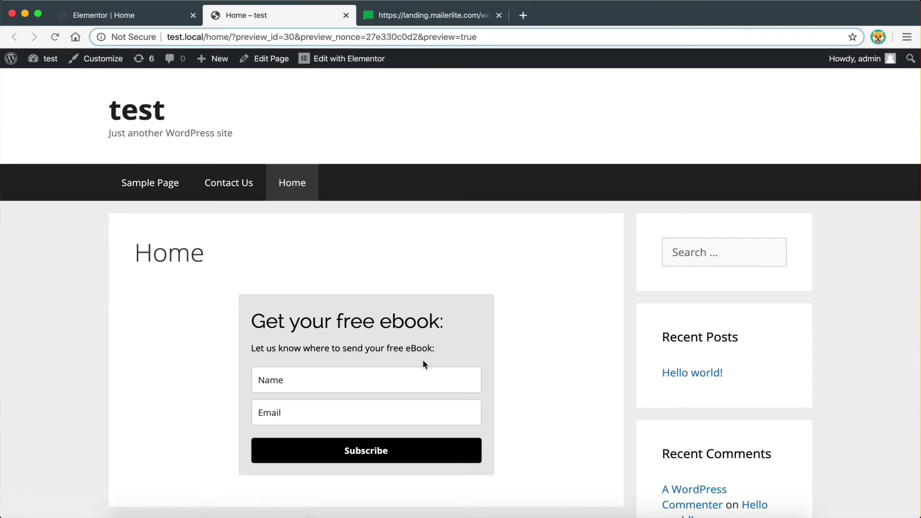
{"action": "scroll", "coordinate": [422, 364], "scroll_direction": "down", "scroll_amount": 3}
- Submit the free-ebook signup form with a test name and email address
{"action": "left_click", "coordinate": [141, 13]}
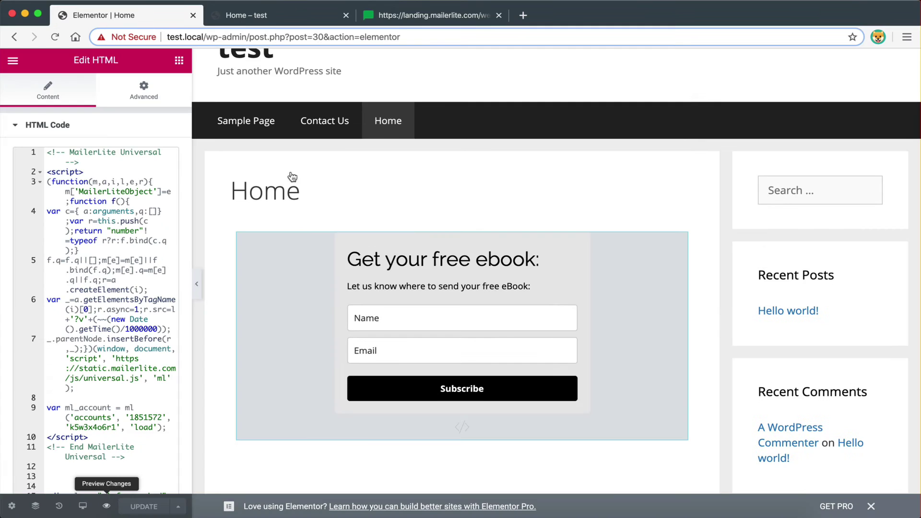
{"action": "left_click", "coordinate": [401, 338]}
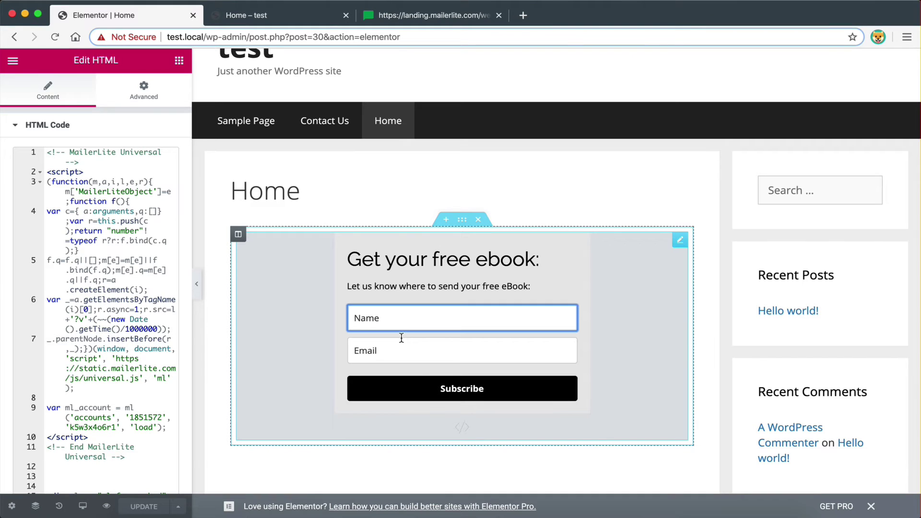
{"action": "type", "text": "Dim"}
{"action": "type", "text": "itirs"}
{"action": "key", "text": "BackSpace"}
{"action": "key", "text": "BackSpace"}
{"action": "left_click", "coordinate": [415, 352]}
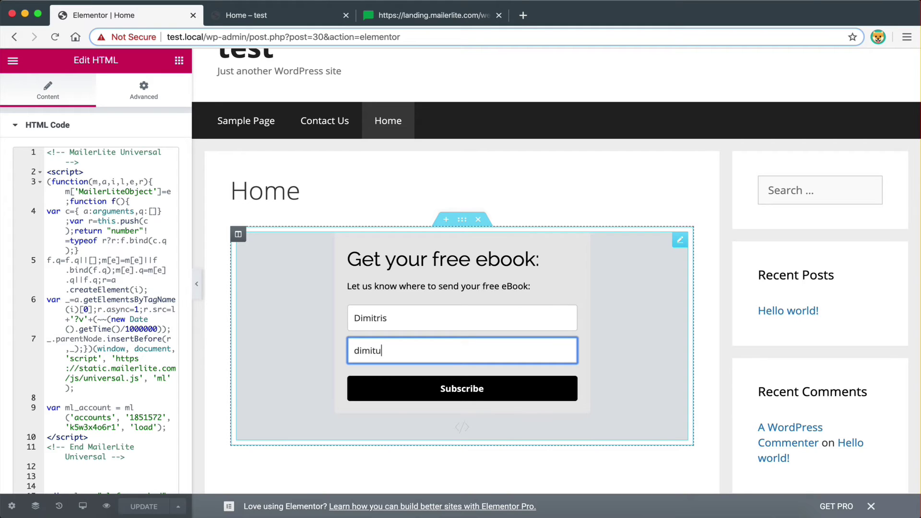
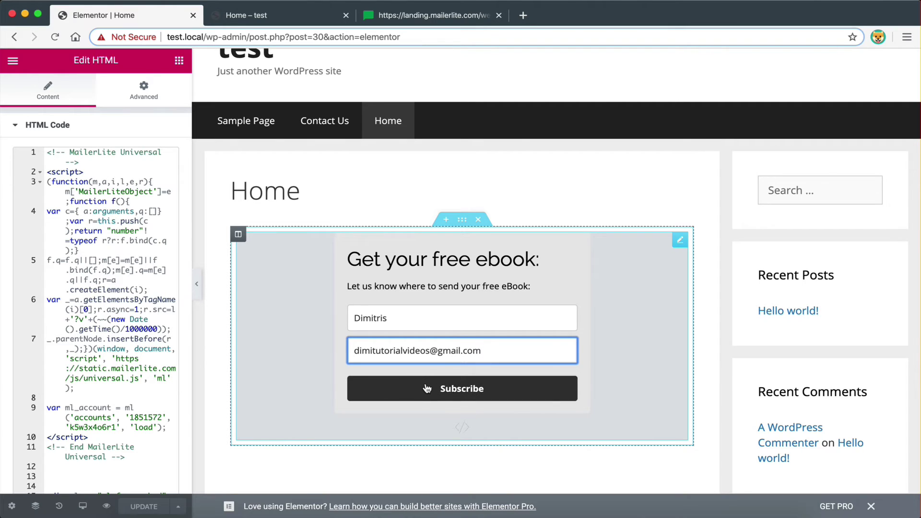
{"action": "left_click", "coordinate": [427, 388]}
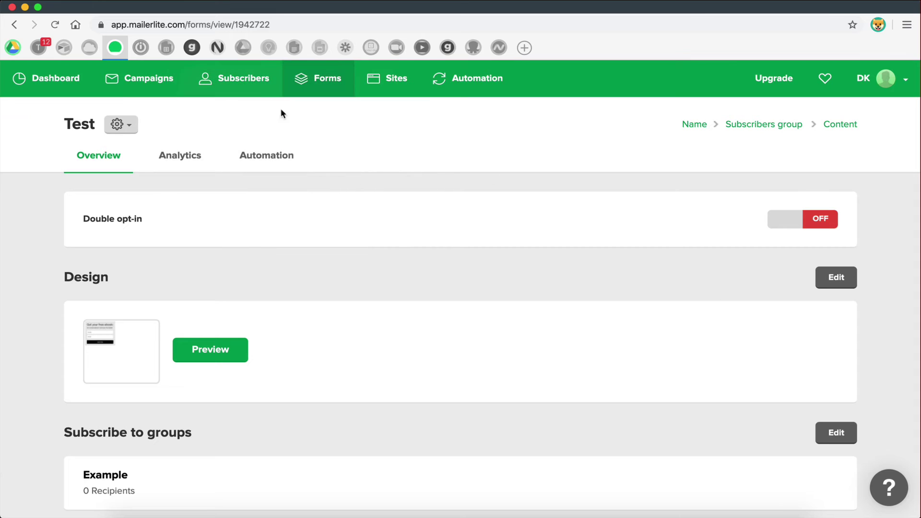
- Check the Example group's subscriber list in MailerLite for the new test signup
{"action": "left_click", "coordinate": [255, 92]}
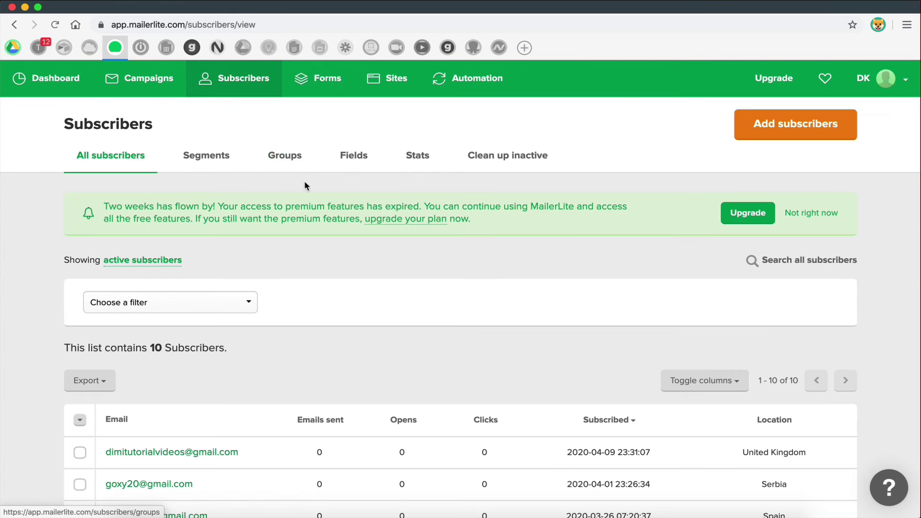
{"action": "left_click", "coordinate": [283, 157]}
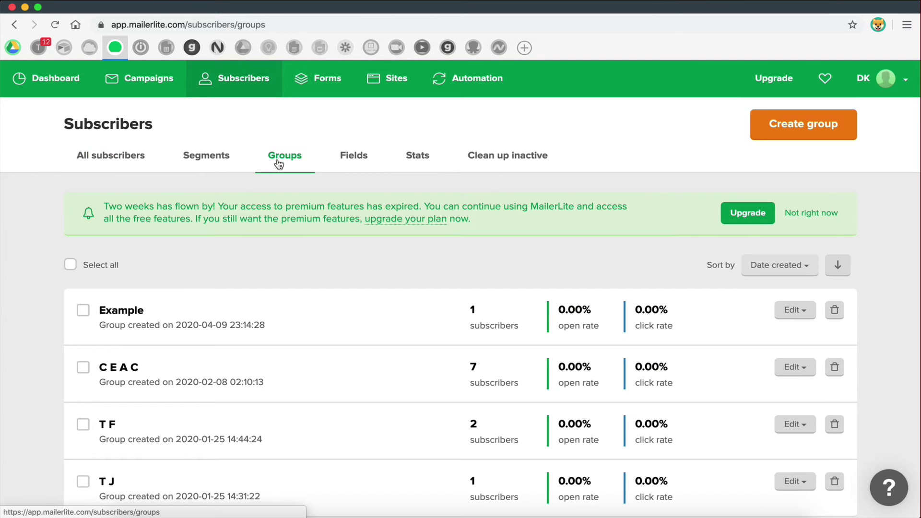
{"action": "left_click", "coordinate": [122, 319]}
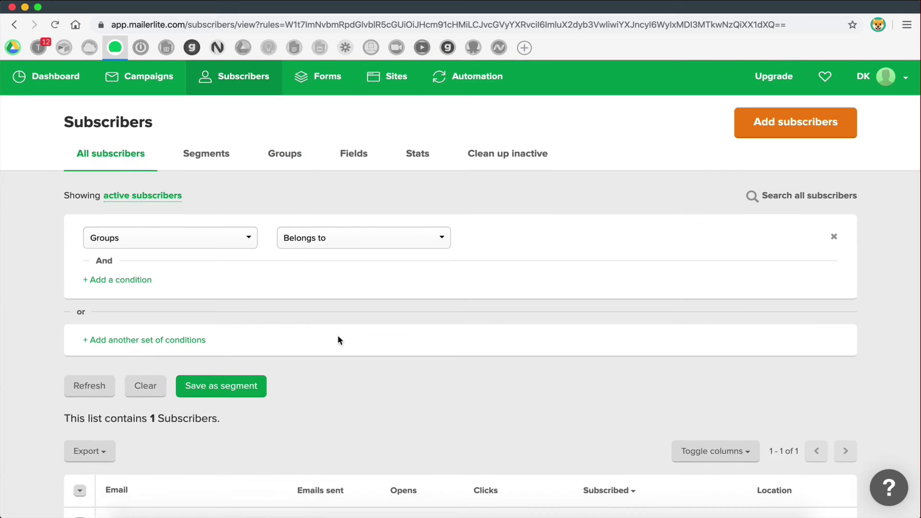
{"action": "scroll", "coordinate": [338, 339], "scroll_direction": "down", "scroll_amount": 2}
{"action": "scroll", "coordinate": [338, 340], "scroll_direction": "down", "scroll_amount": 1}
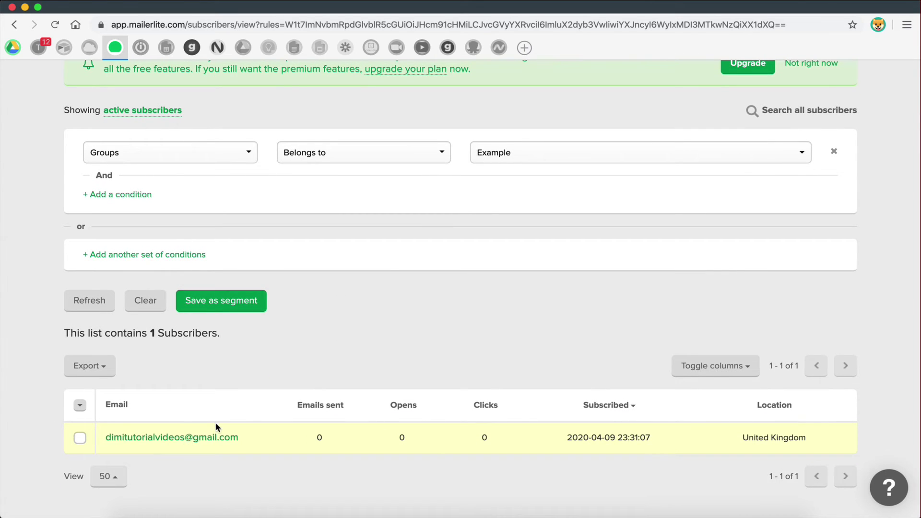
{"action": "scroll", "coordinate": [396, 371], "scroll_direction": "up", "scroll_amount": 3}
{"action": "scroll", "coordinate": [397, 367], "scroll_direction": "down", "scroll_amount": 1}
- Go to MailerLite's Automation page, which shows no workflows yet
{"action": "key", "text": "ctrl+Right"}
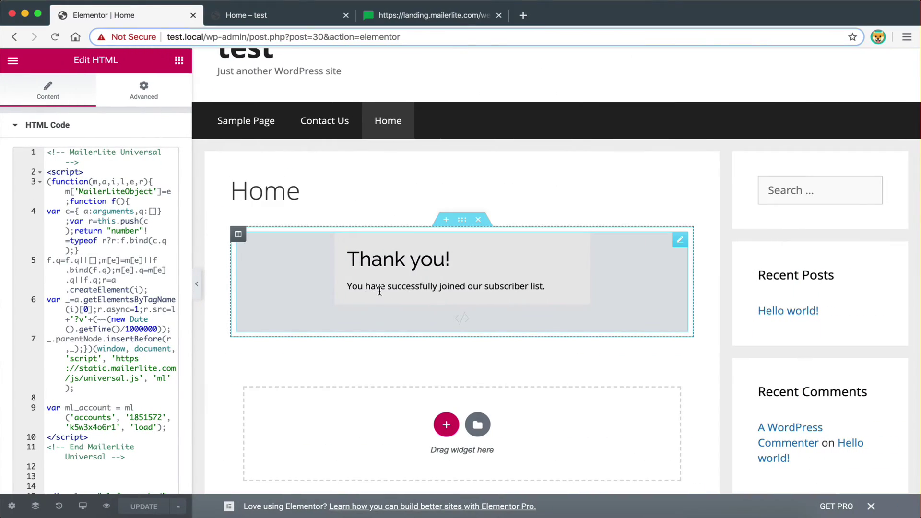
{"action": "key", "text": "ctrl+Left"}
{"action": "key", "text": "ctrl+Right"}
{"action": "key", "text": "ctrl+Left"}
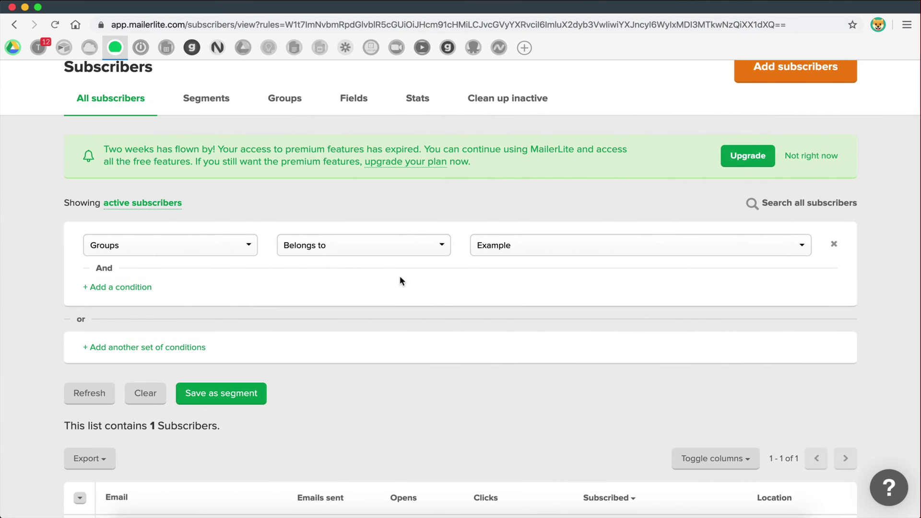
{"action": "scroll", "coordinate": [401, 278], "scroll_direction": "down", "scroll_amount": 1}
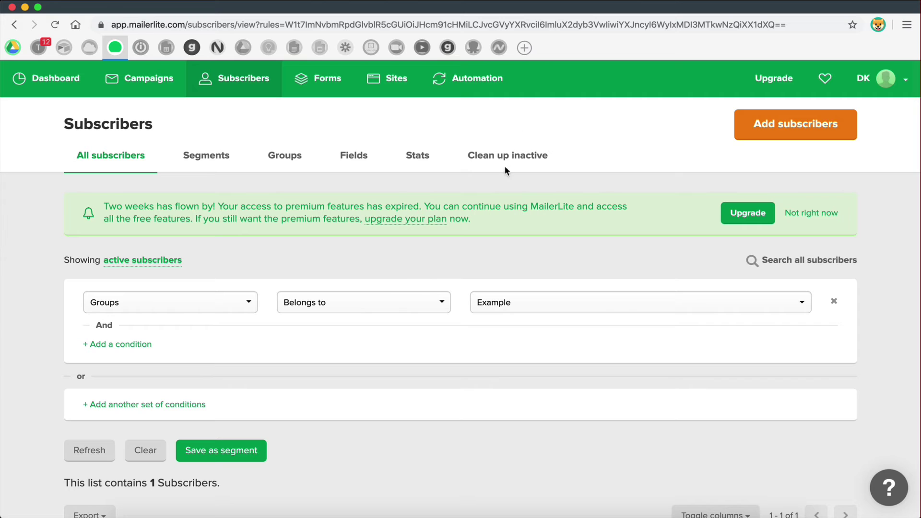
{"action": "left_click", "coordinate": [492, 90]}
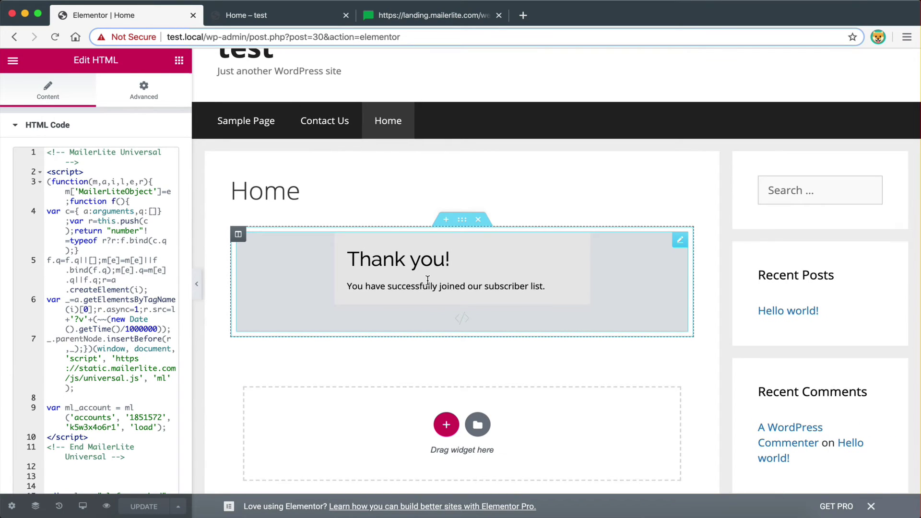
{"action": "key", "text": "ctrl+Left"}
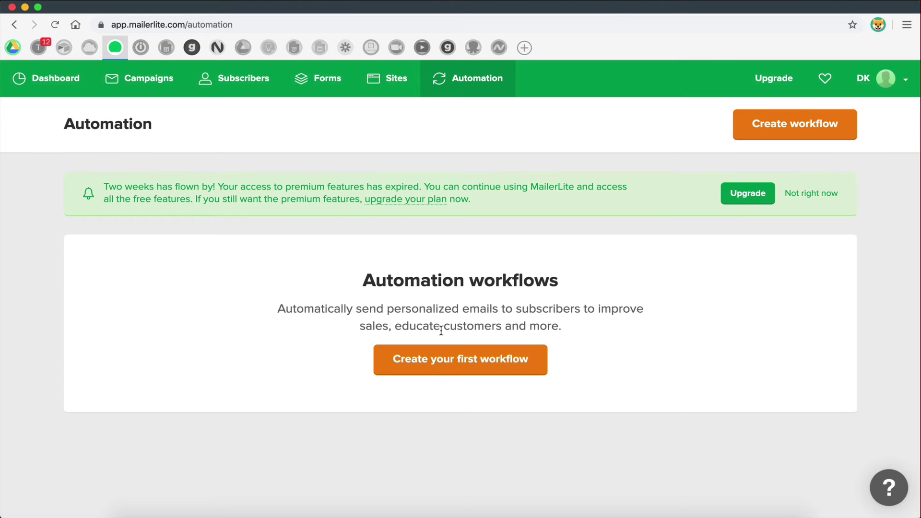
- Create the first automation workflow and rename it 'Example Workflow'
{"action": "left_click", "coordinate": [449, 362]}
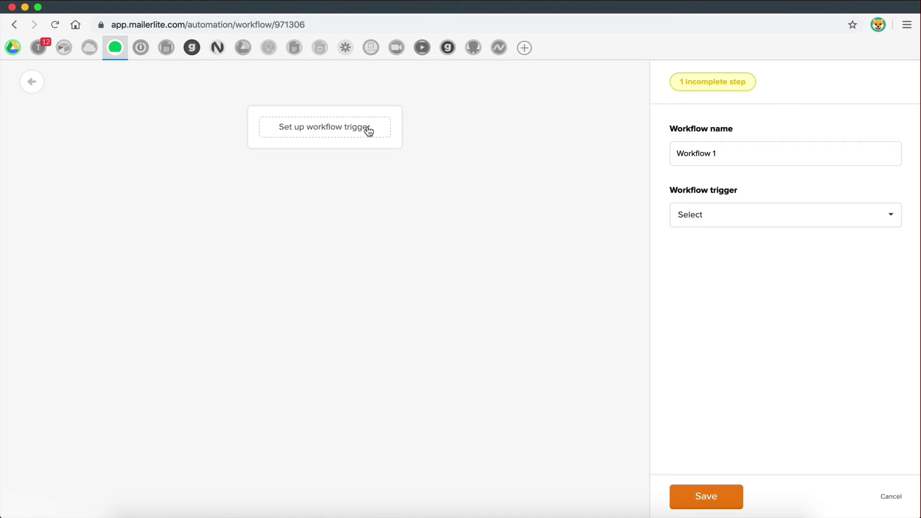
{"action": "left_click_drag", "start_coordinate": [726, 150], "coordinate": [698, 153]}
{"action": "key", "text": "BackSpace"}
{"action": "key", "text": "BackSpace"}
{"action": "key", "text": "BackSpace"}
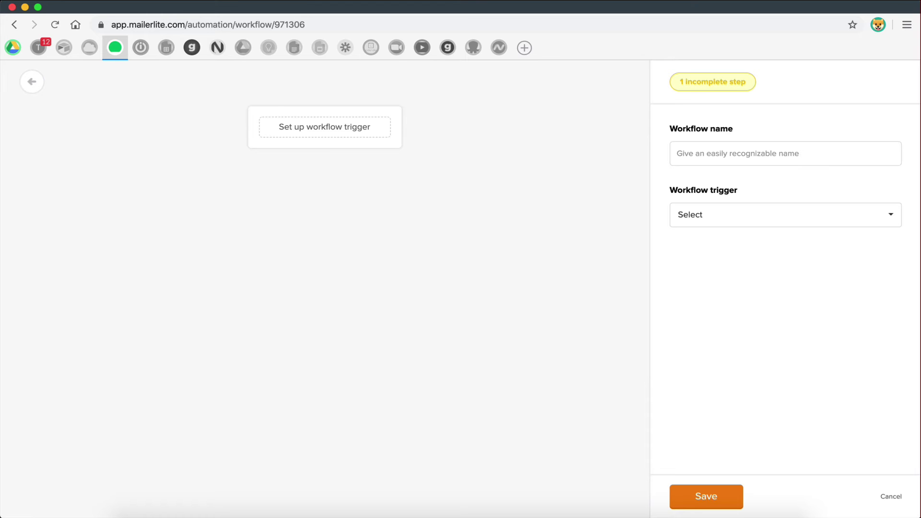
{"action": "type", "text": "N"}
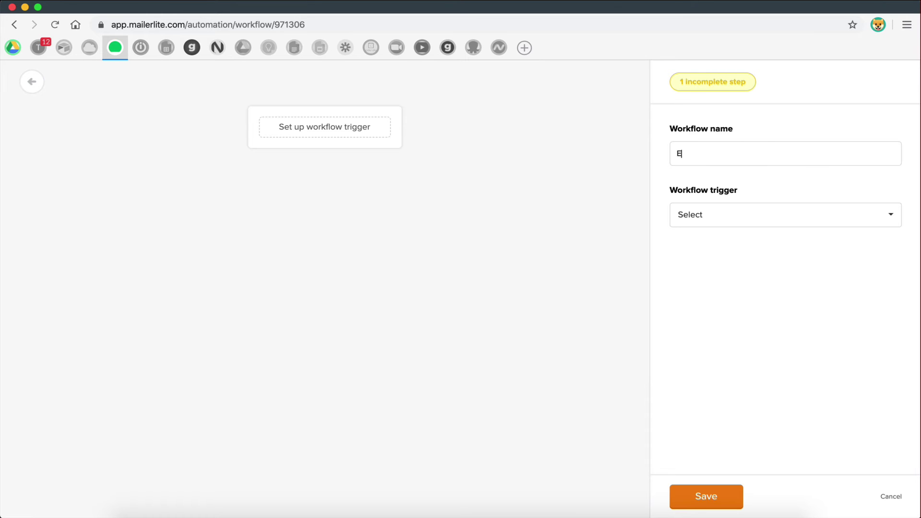
{"action": "key", "text": "BackSpace"}
{"action": "type", "text": "W"}
{"action": "key", "text": "BackSpace"}
{"action": "type", "text": "Example Workflow"}
{"action": "left_click", "coordinate": [691, 219]}
- Set the trigger to 'When subscriber joins a group' for the Example group and save
{"action": "scroll", "coordinate": [710, 348], "scroll_direction": "down", "scroll_amount": 1}
{"action": "scroll", "coordinate": [728, 344], "scroll_direction": "up", "scroll_amount": 1}
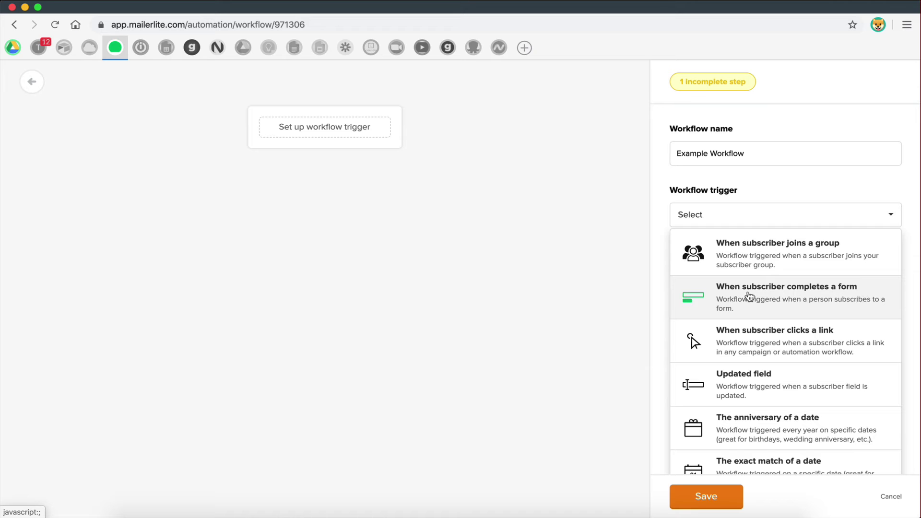
{"action": "key", "text": "ctrl+Right"}
{"action": "left_click", "coordinate": [775, 255]}
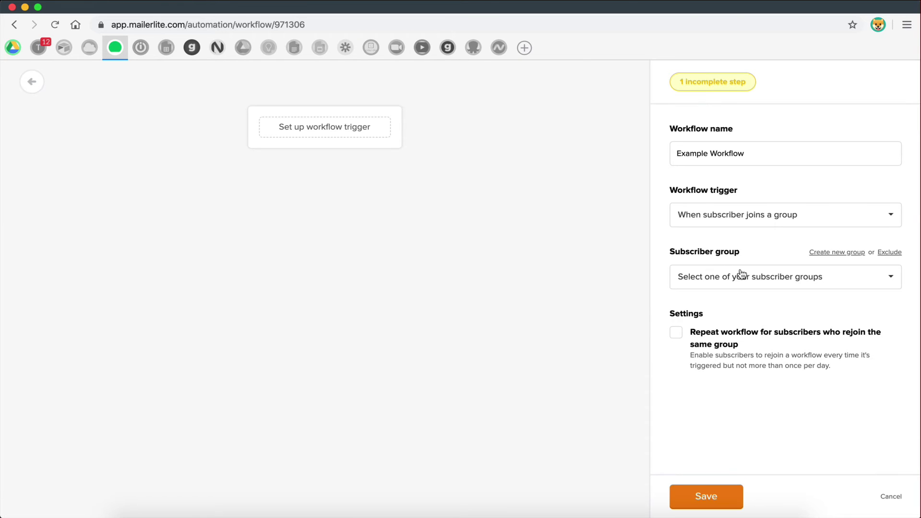
{"action": "left_click", "coordinate": [738, 276]}
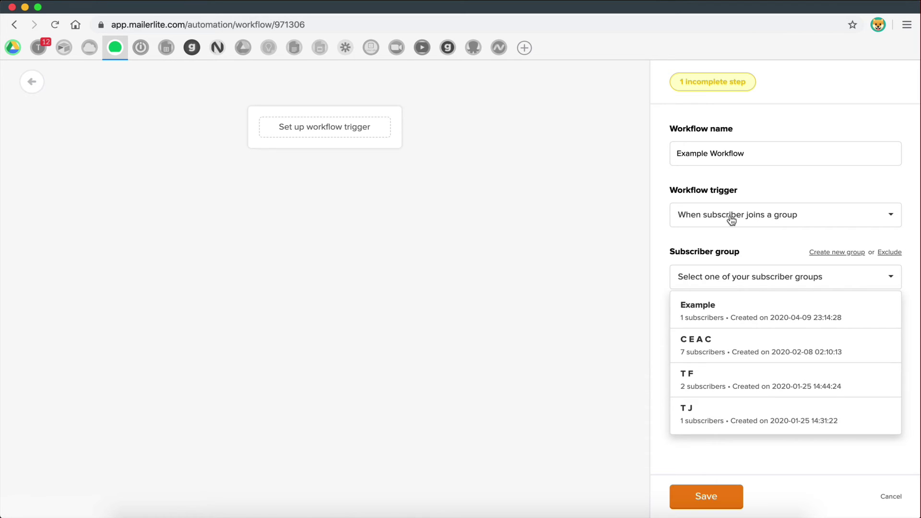
{"action": "left_click", "coordinate": [702, 317]}
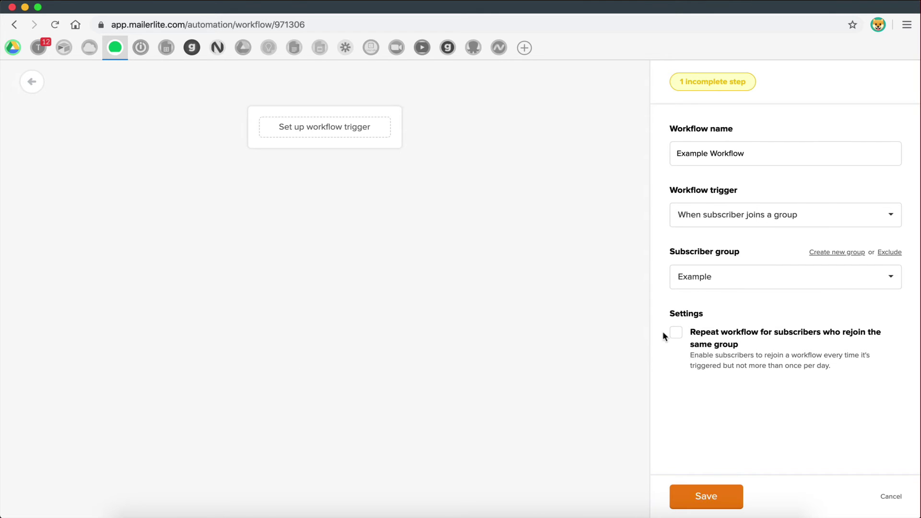
{"action": "left_click", "coordinate": [706, 497]}
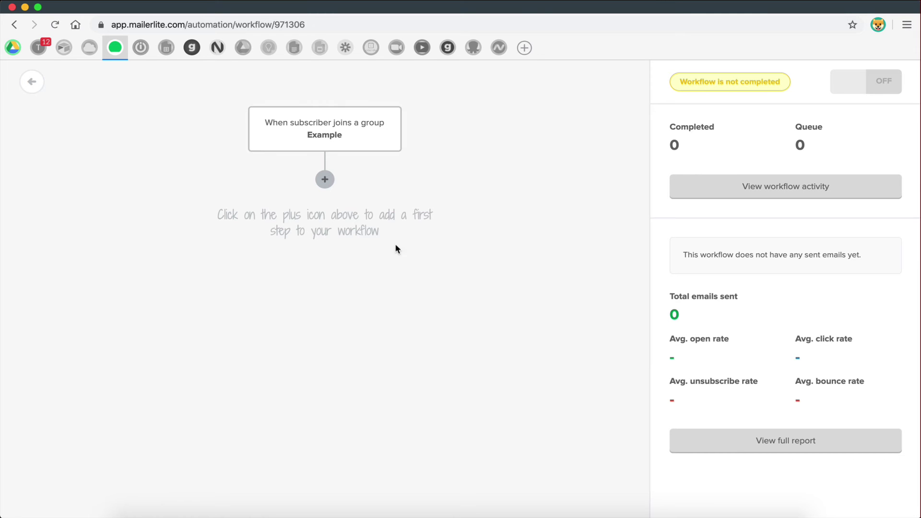
- Add an email step with the subject 'Welcome to our List! 😀'
{"action": "left_click", "coordinate": [328, 183]}
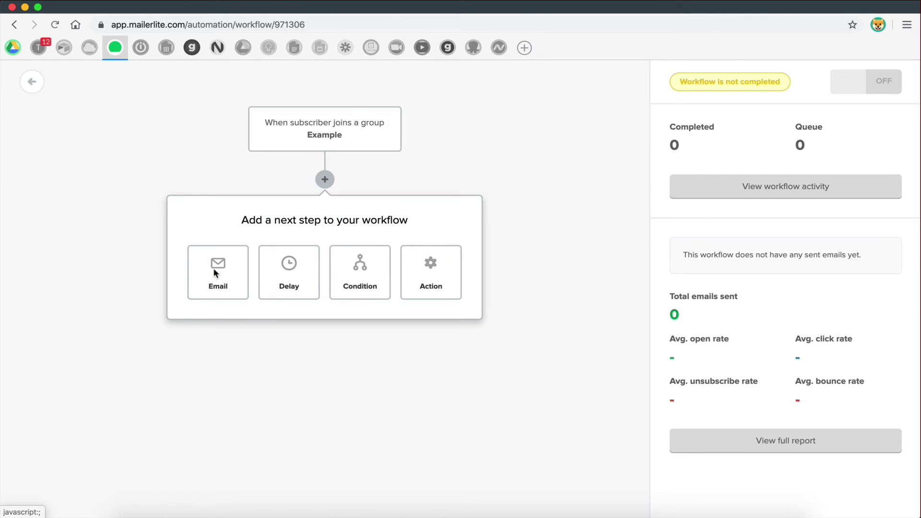
{"action": "left_click", "coordinate": [195, 267]}
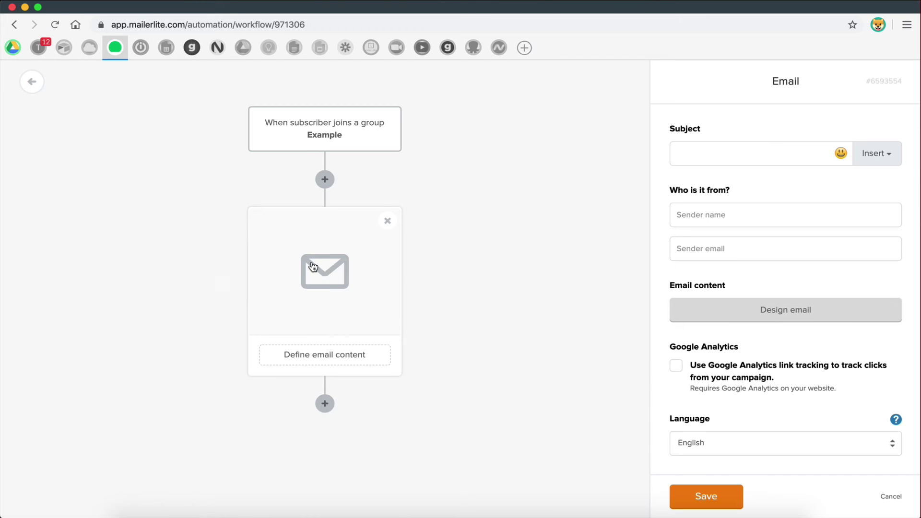
{"action": "type", "text": "W"}
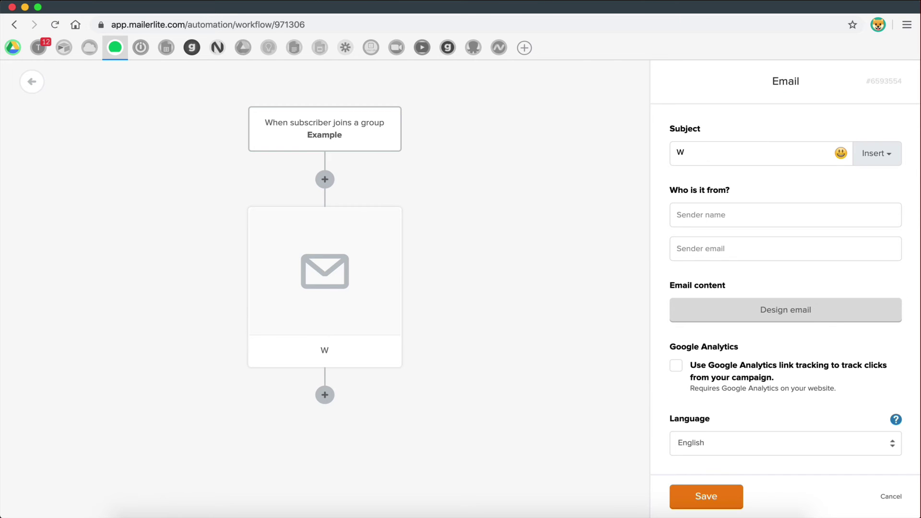
{"action": "type", "text": "e"}
{"action": "type", "text": "lcd"}
{"action": "key", "text": "BackSpace"}
{"action": "key", "text": "BackSpace"}
{"action": "type", "text": "come to our Li"}
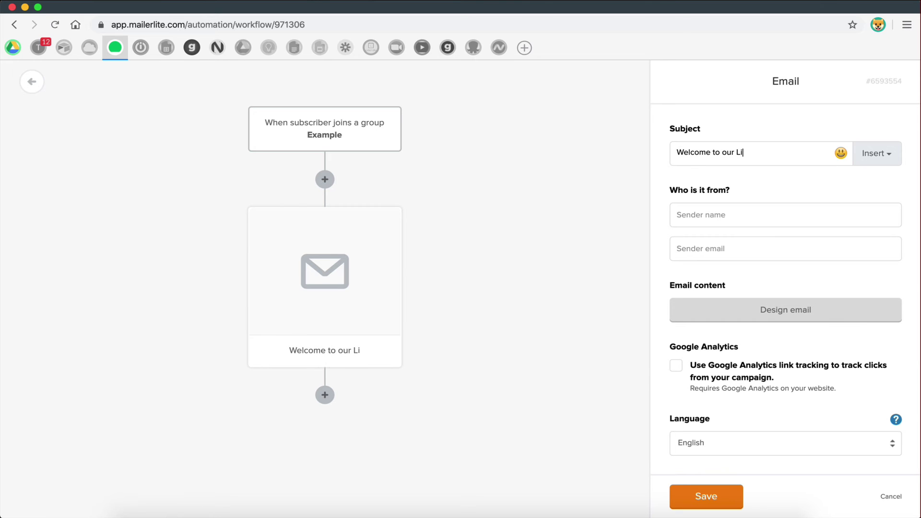
{"action": "type", "text": "st!"}
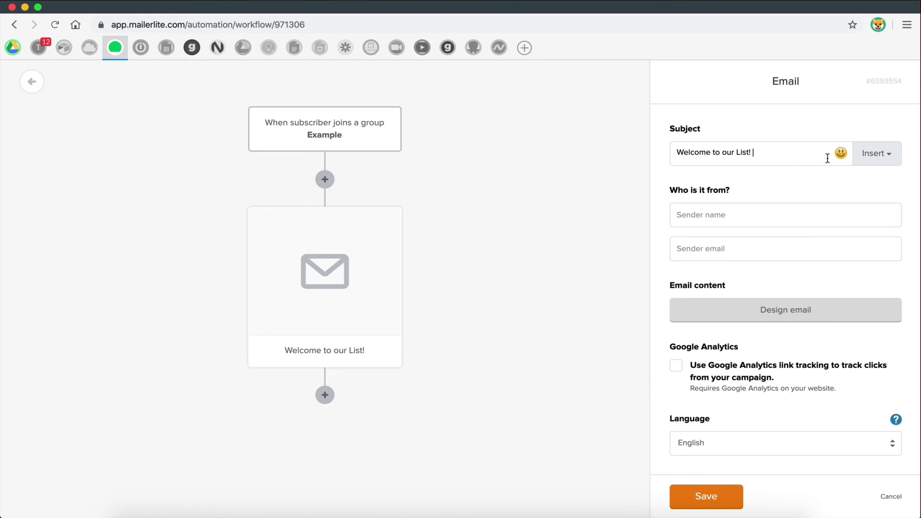
{"action": "left_click", "coordinate": [840, 153]}
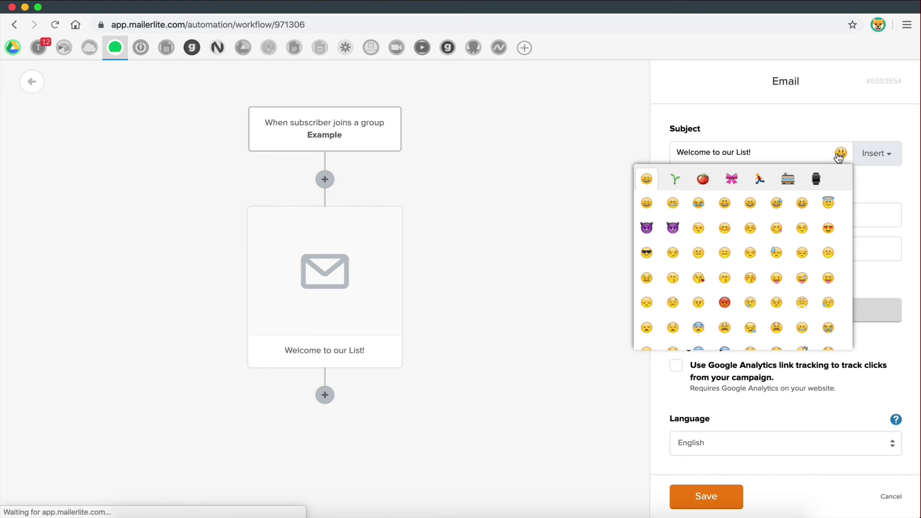
{"action": "left_click", "coordinate": [647, 204]}
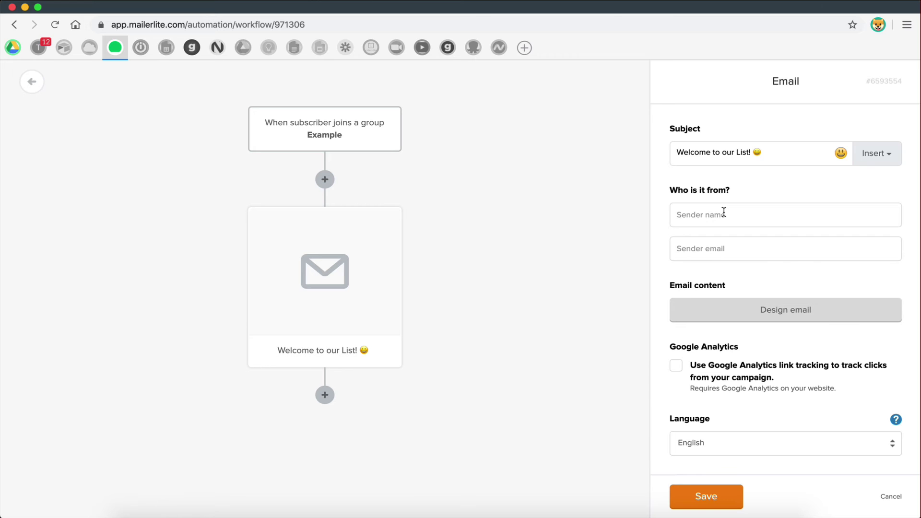
- Enter the sender's name and replace the sender email address, then go to email design
{"action": "type", "text": "Dimitris K"}
{"action": "left_click", "coordinate": [729, 245]}
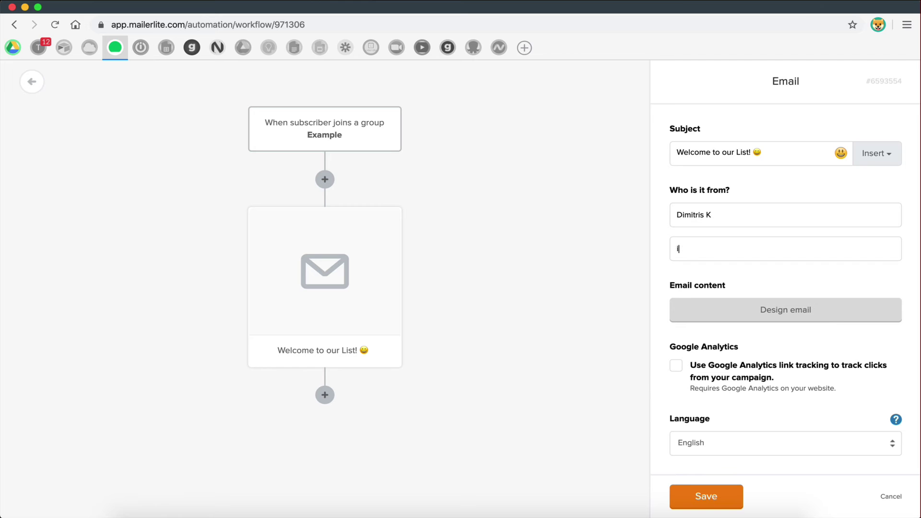
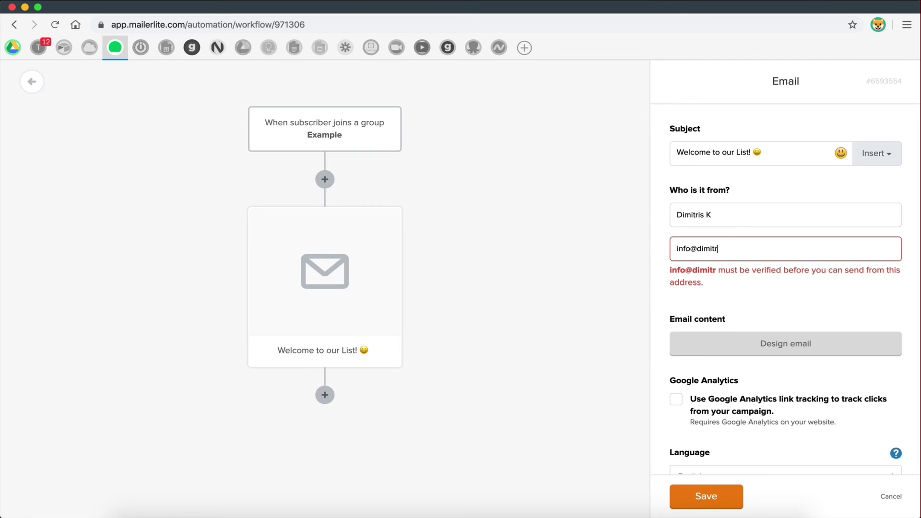
{"action": "key", "text": "super+a"}
{"action": "key", "text": "BackSpace"}
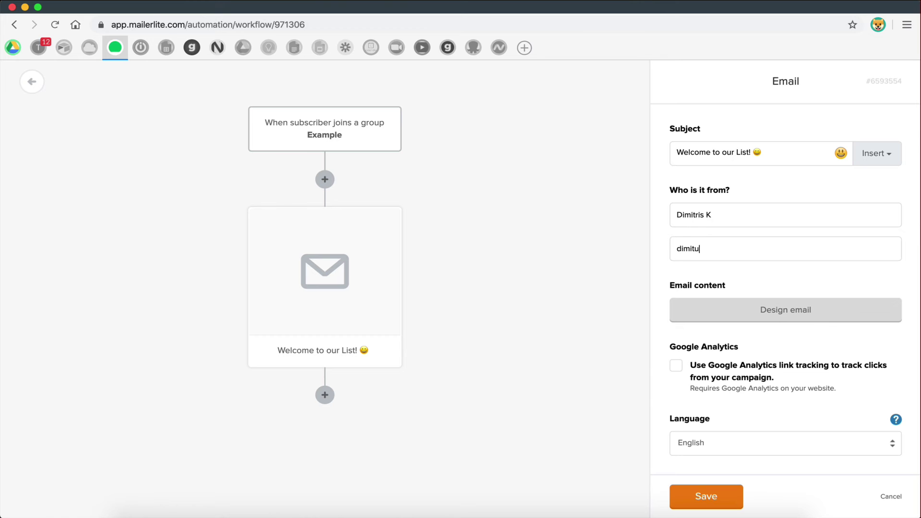
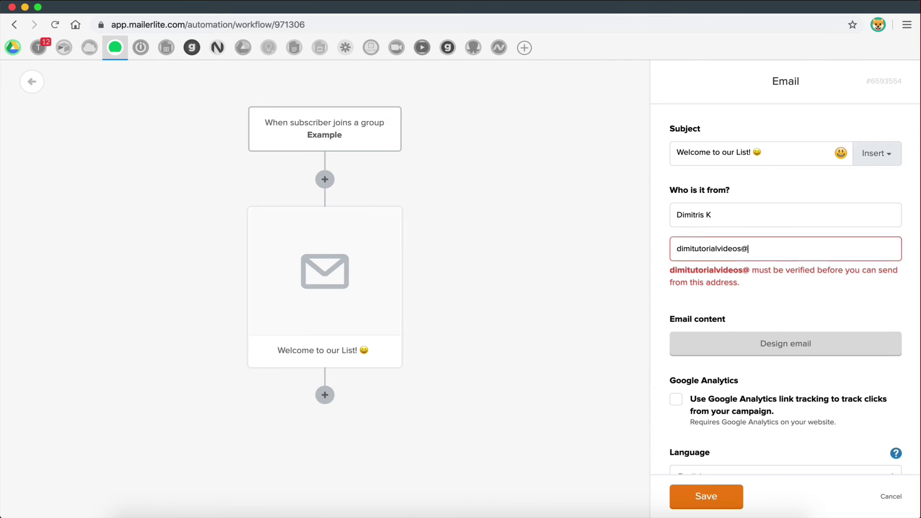
{"action": "left_click", "coordinate": [750, 338]}
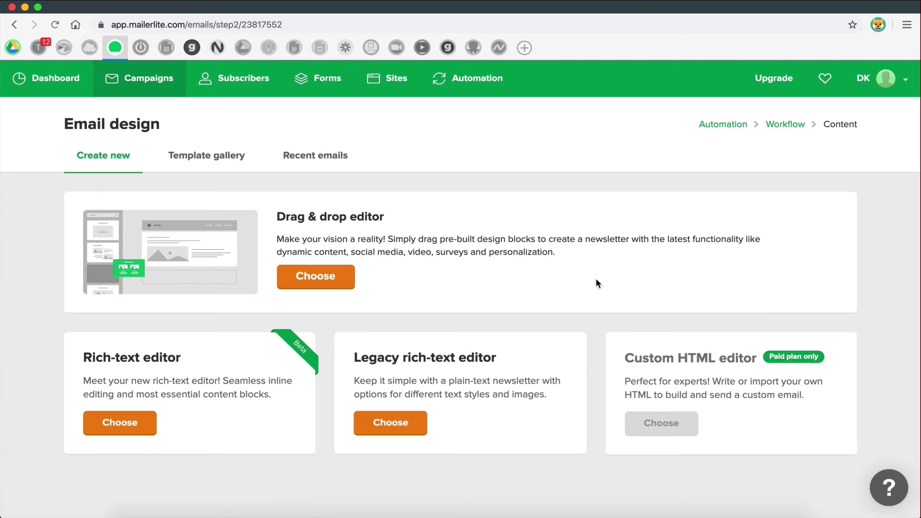
- Choose the Drag & drop editor and look over the email template
{"action": "left_click", "coordinate": [310, 276]}
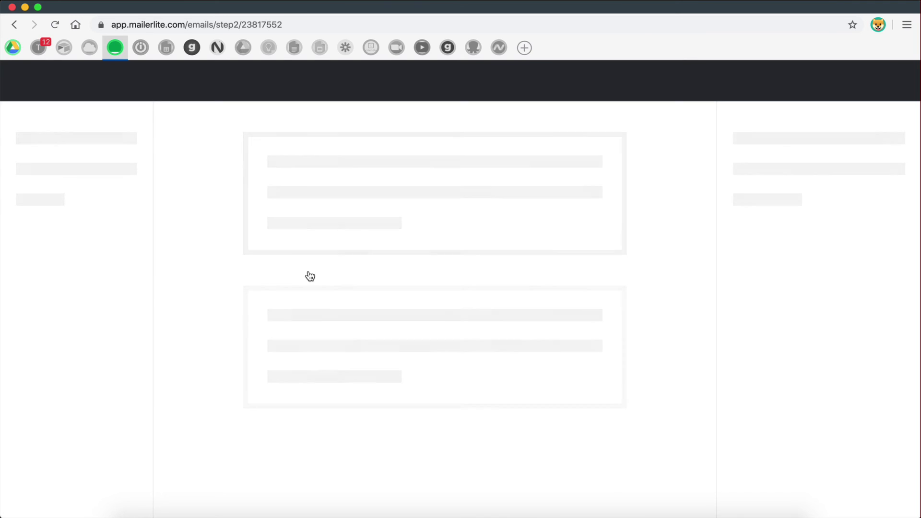
{"action": "mouse_move", "coordinate": [528, 325]}
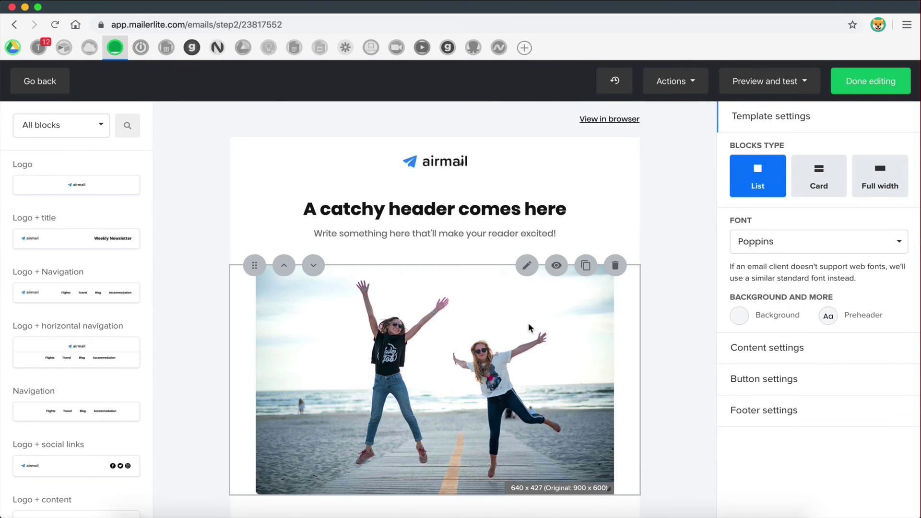
{"action": "scroll", "coordinate": [528, 323], "scroll_direction": "down", "scroll_amount": 2}
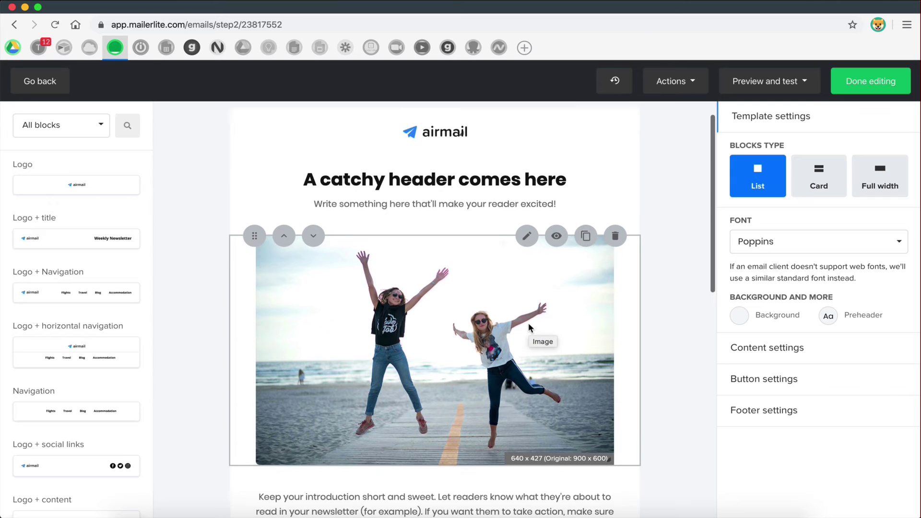
{"action": "scroll", "coordinate": [528, 323], "scroll_direction": "up", "scroll_amount": 2}
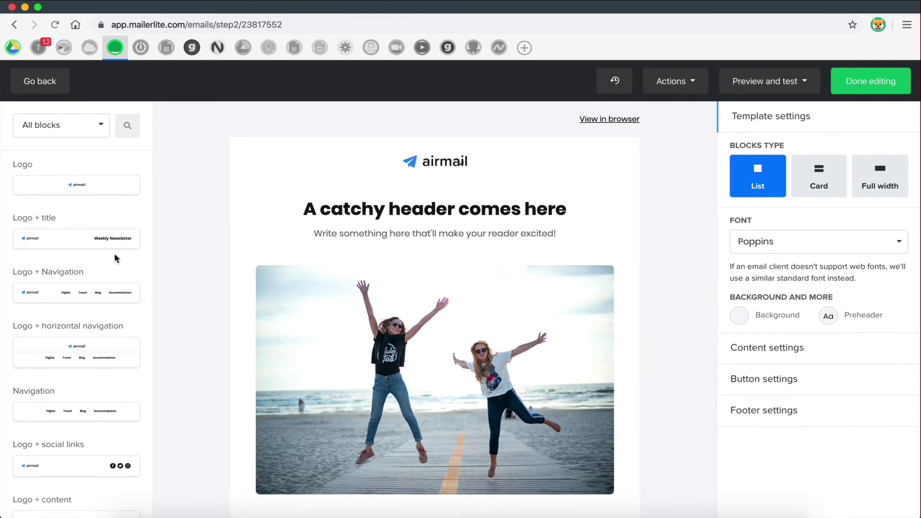
{"action": "scroll", "coordinate": [480, 321], "scroll_direction": "down", "scroll_amount": 15}
{"action": "scroll", "coordinate": [497, 341], "scroll_direction": "up", "scroll_amount": 15}
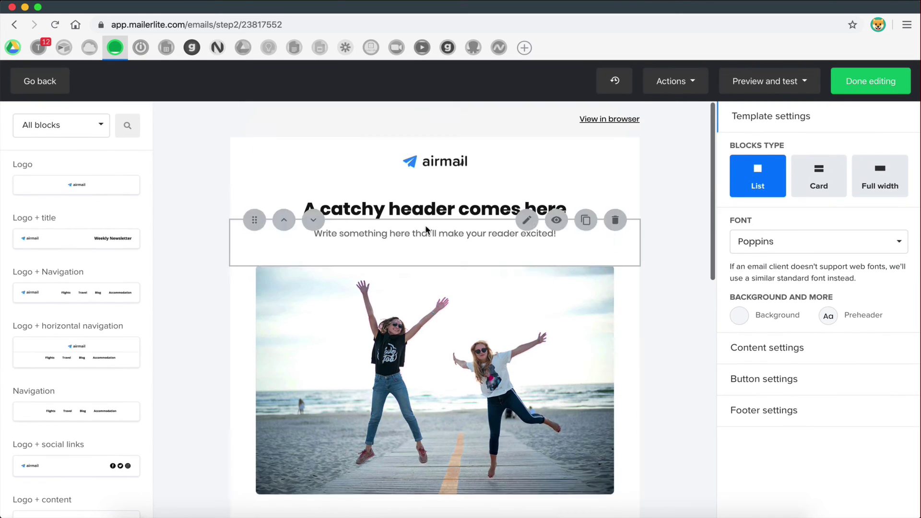
{"action": "scroll", "coordinate": [492, 307], "scroll_direction": "down", "scroll_amount": 2}
{"action": "scroll", "coordinate": [492, 306], "scroll_direction": "up", "scroll_amount": 2}
- Change the Heading 1 text to 'Welcome to our list!' and save it
{"action": "left_click", "coordinate": [595, 195]}
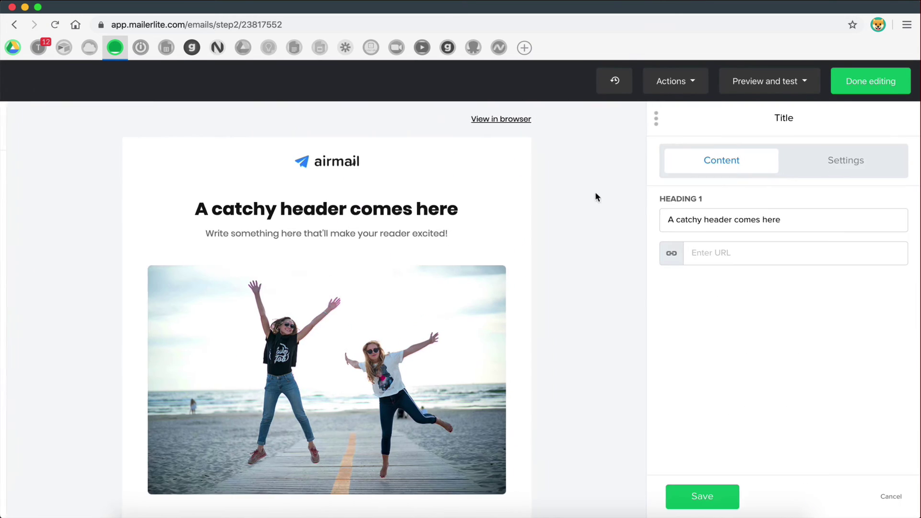
{"action": "left_click_drag", "start_coordinate": [777, 219], "coordinate": [598, 220]}
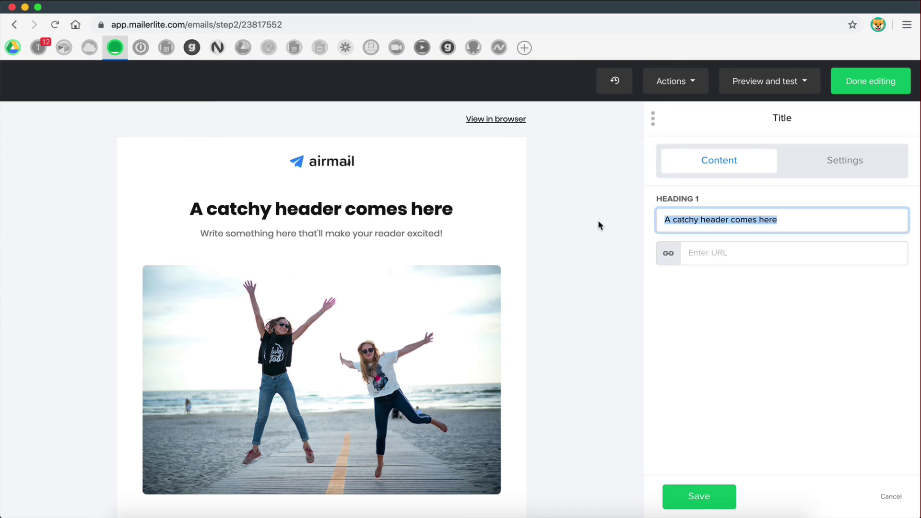
{"action": "type", "text": "Welcome "}
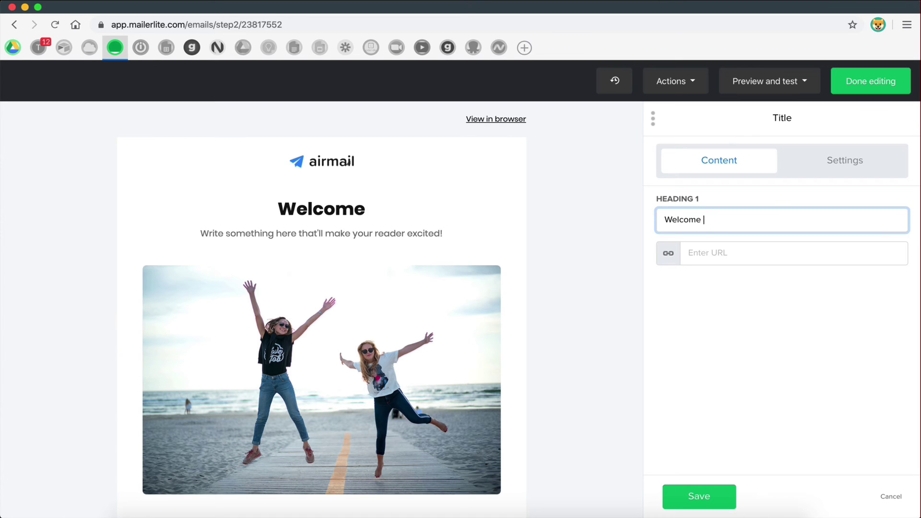
{"action": "type", "text": "to our list!"}
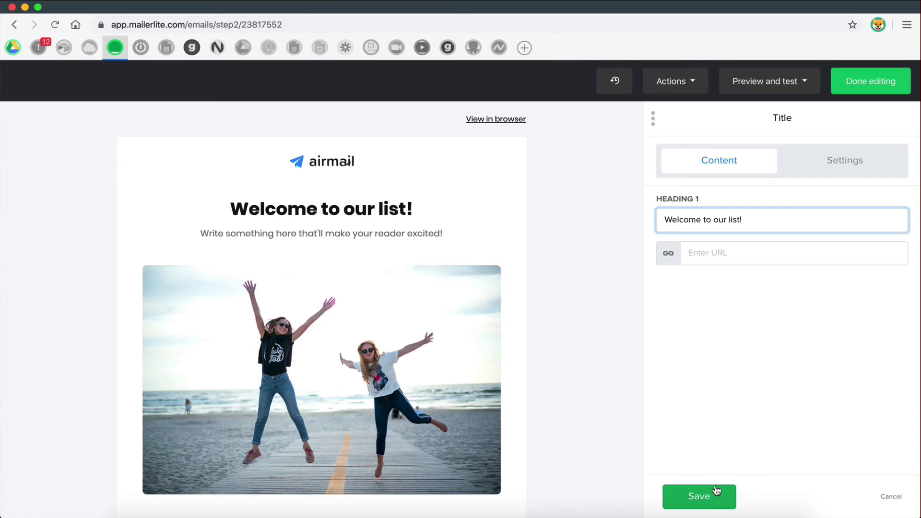
{"action": "left_click", "coordinate": [696, 495]}
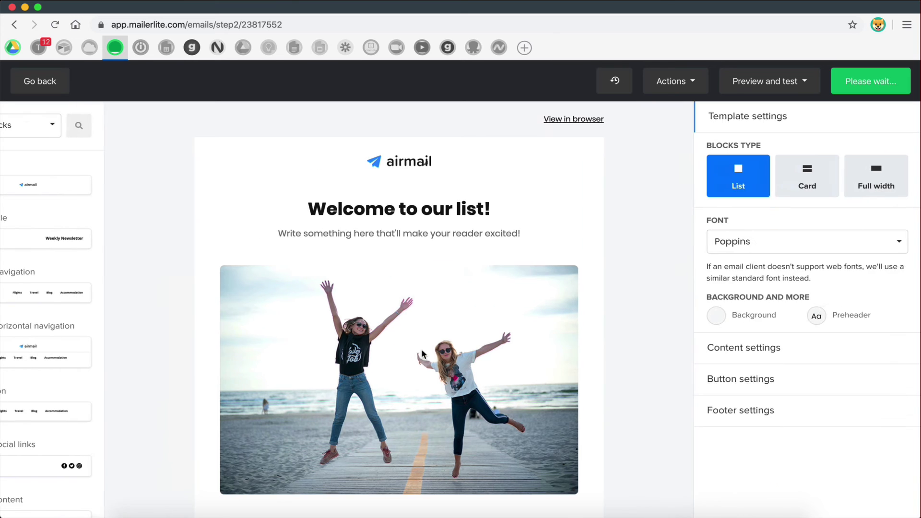
{"action": "scroll", "coordinate": [422, 354], "scroll_direction": "down", "scroll_amount": 5}
{"action": "scroll", "coordinate": [442, 272], "scroll_direction": "up", "scroll_amount": 5}
{"action": "scroll", "coordinate": [442, 271], "scroll_direction": "down", "scroll_amount": 5}
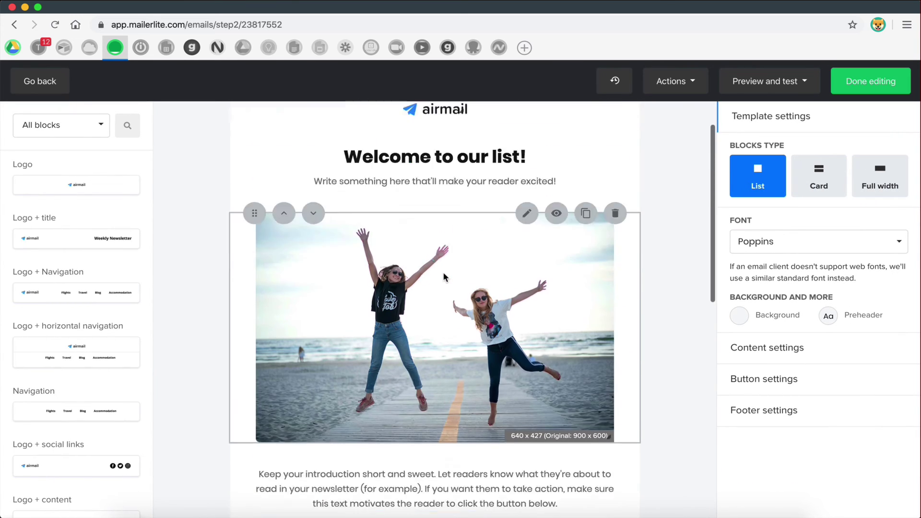
{"action": "scroll", "coordinate": [438, 297], "scroll_direction": "down", "scroll_amount": 4}
{"action": "scroll", "coordinate": [439, 298], "scroll_direction": "up", "scroll_amount": 2}
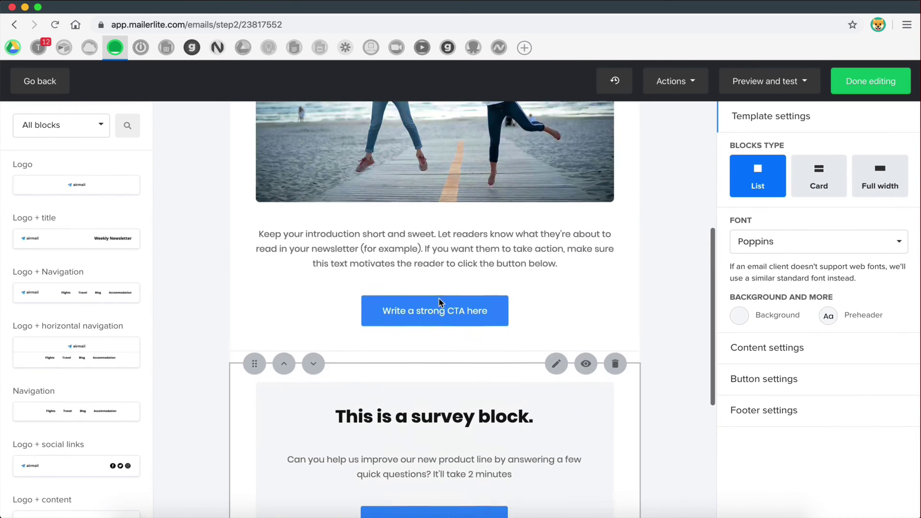
{"action": "scroll", "coordinate": [449, 359], "scroll_direction": "down", "scroll_amount": 3}
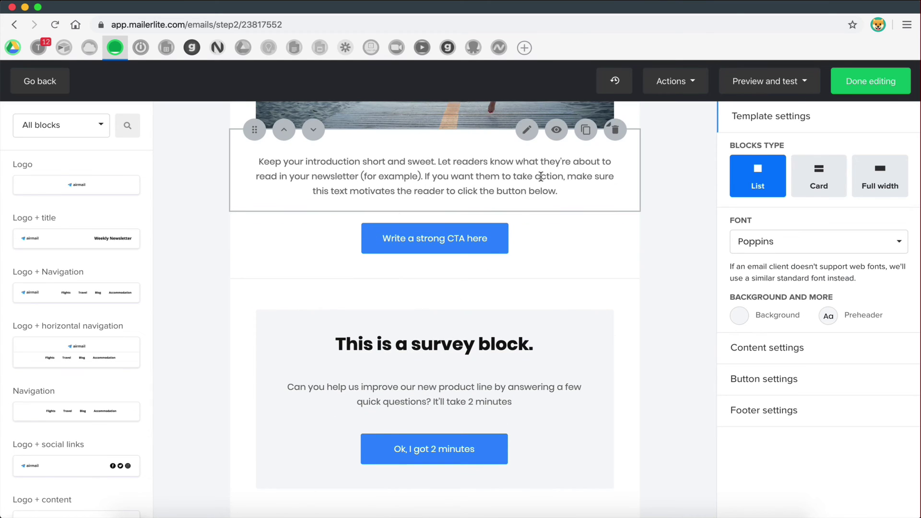
{"action": "scroll", "coordinate": [541, 176], "scroll_direction": "up", "scroll_amount": 5}
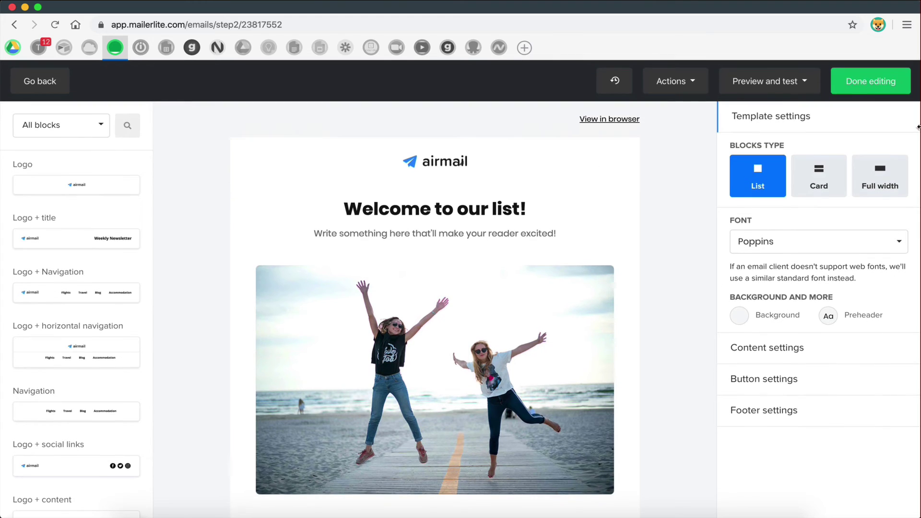
- Finish the welcome email design and add a 2-day delay step after it
{"action": "left_click", "coordinate": [850, 80]}
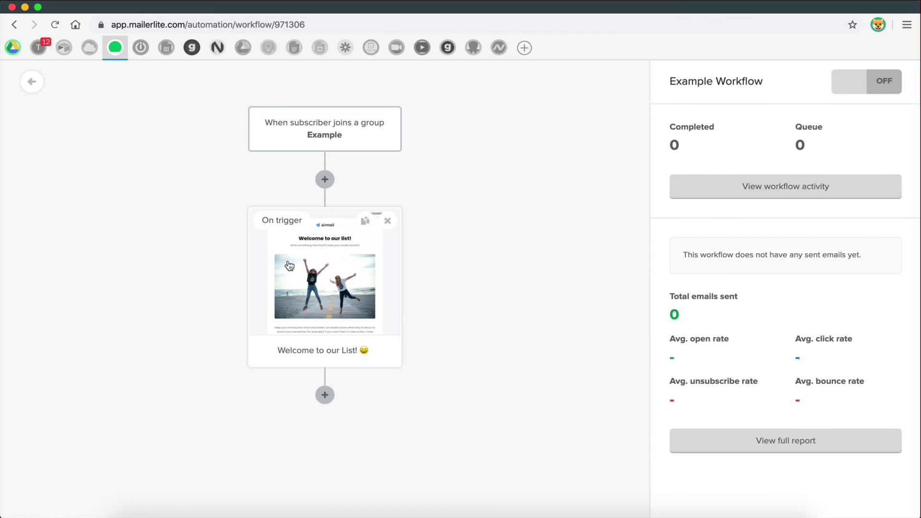
{"action": "mouse_move", "coordinate": [317, 288]}
{"action": "left_click", "coordinate": [325, 395]}
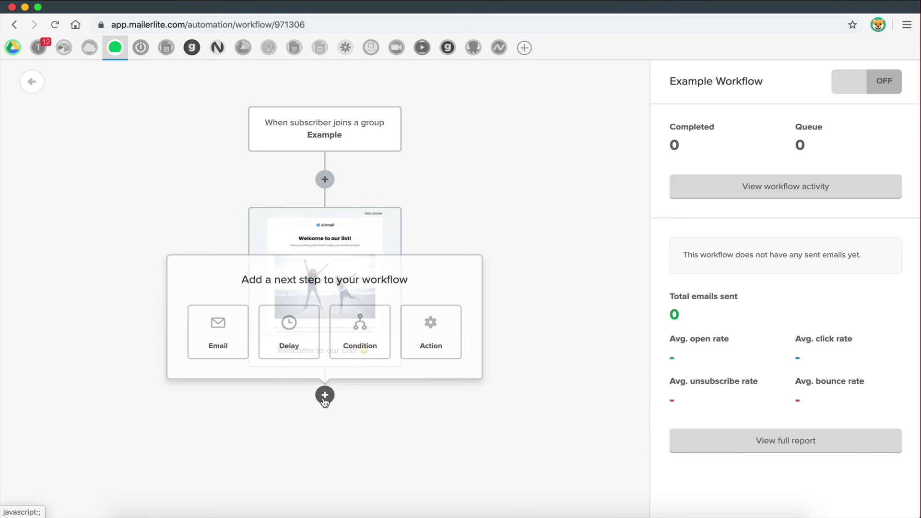
{"action": "left_click", "coordinate": [304, 326]}
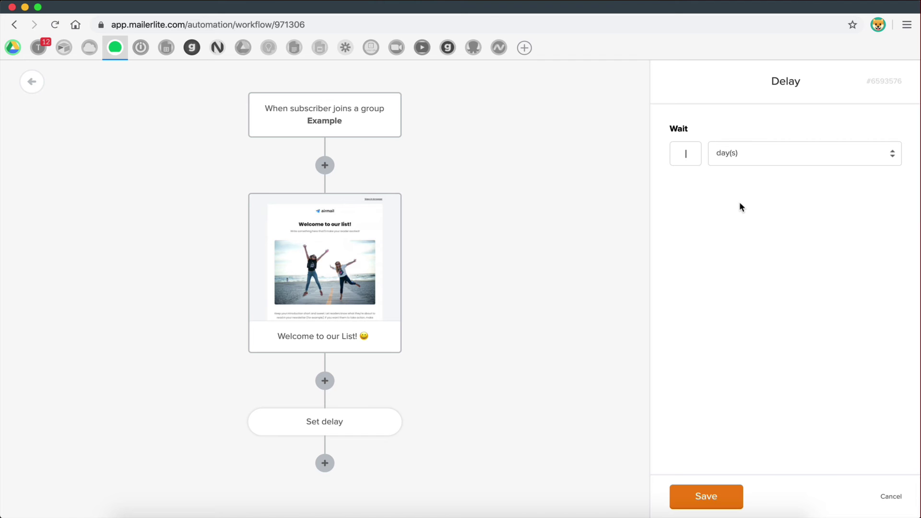
{"action": "type", "text": "2"}
{"action": "left_click", "coordinate": [684, 504]}
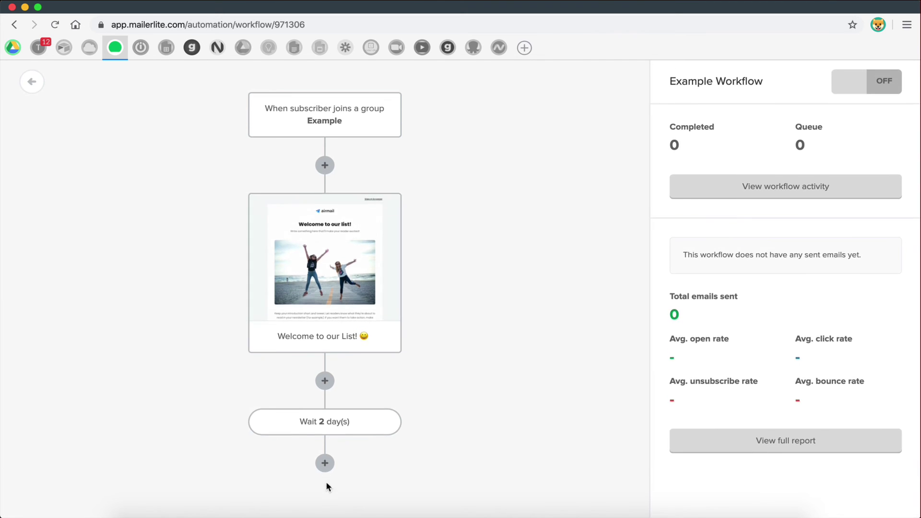
- Append a second email, a 3-day delay and a third email to the workflow
{"action": "left_click", "coordinate": [325, 464]}
{"action": "left_click", "coordinate": [218, 399]}
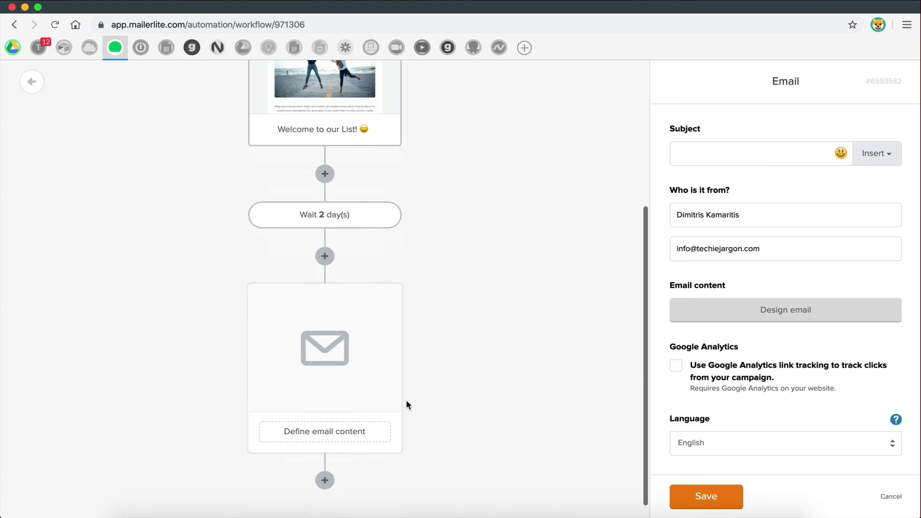
{"action": "left_click", "coordinate": [325, 463]}
{"action": "left_click", "coordinate": [287, 386]}
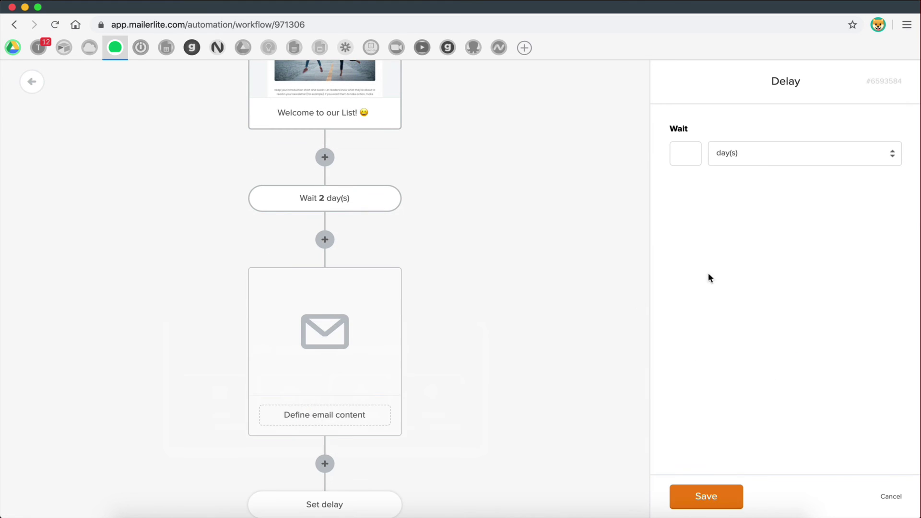
{"action": "type", "text": "3"}
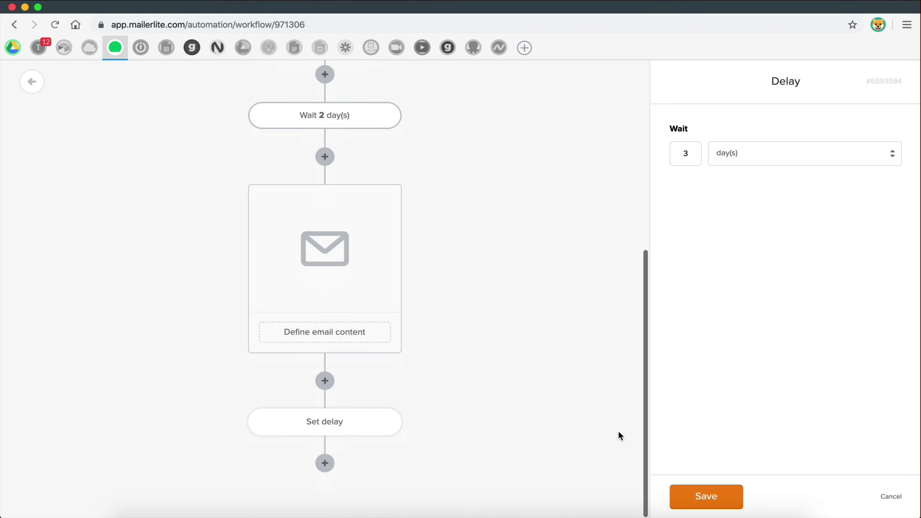
{"action": "left_click", "coordinate": [716, 499]}
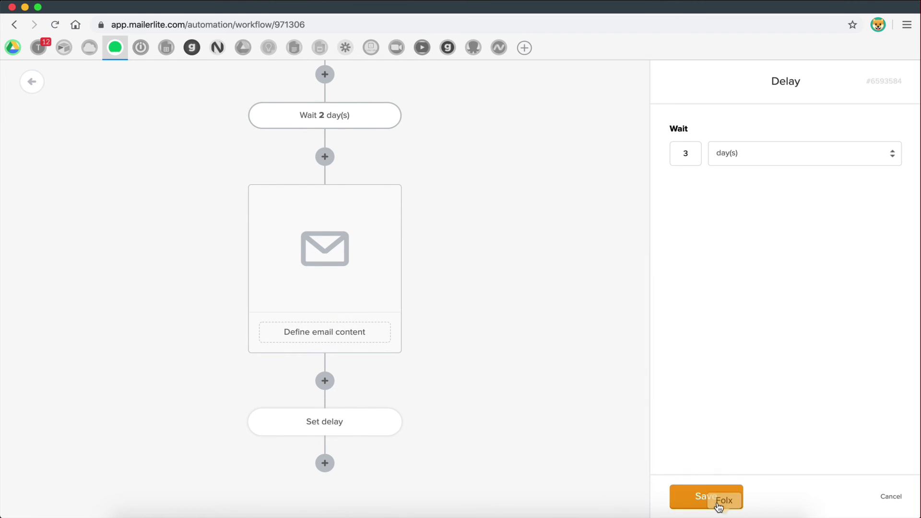
{"action": "left_click", "coordinate": [328, 459]}
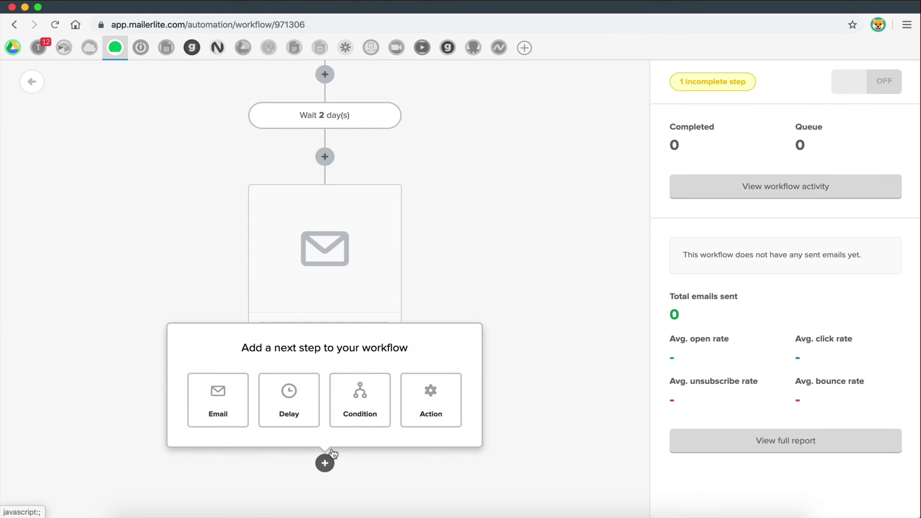
{"action": "left_click", "coordinate": [214, 399]}
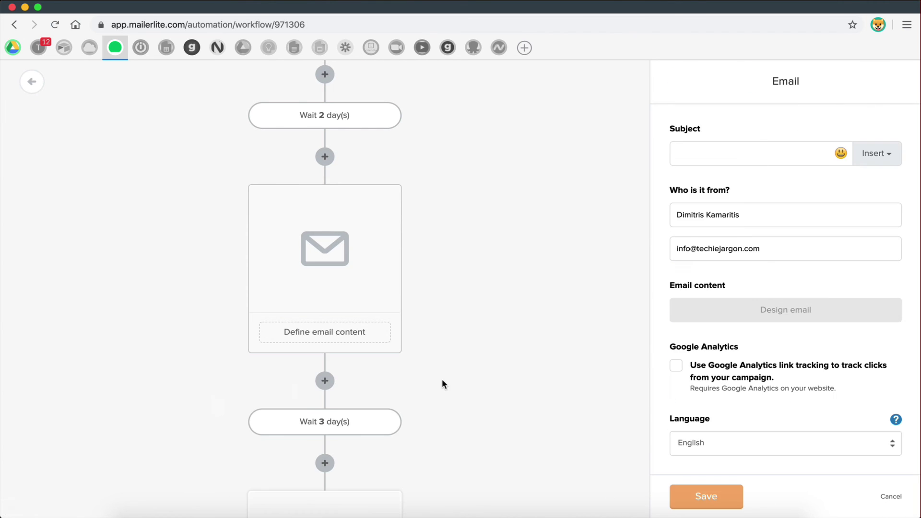
{"action": "left_click", "coordinate": [331, 459]}
- Add a condition step below the third email
{"action": "left_click", "coordinate": [367, 400]}
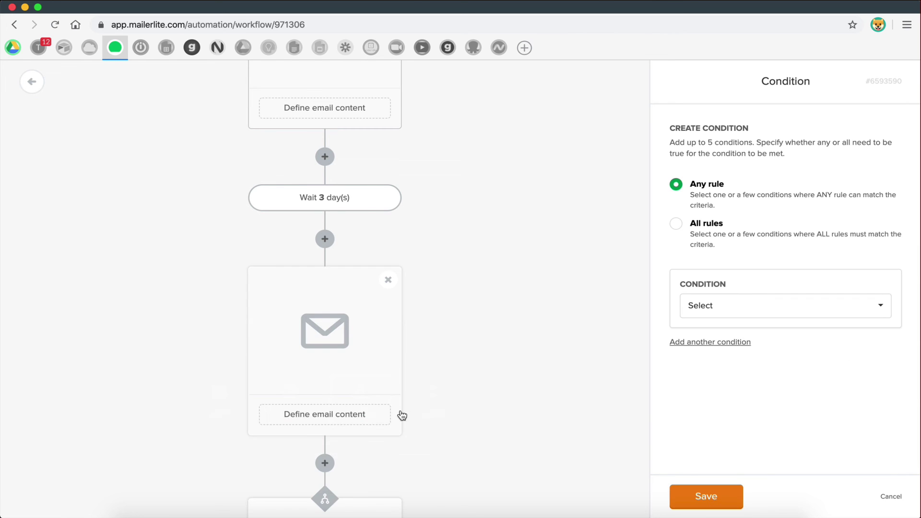
{"action": "scroll", "coordinate": [401, 416], "scroll_direction": "down", "scroll_amount": 4}
{"action": "left_click", "coordinate": [242, 465]}
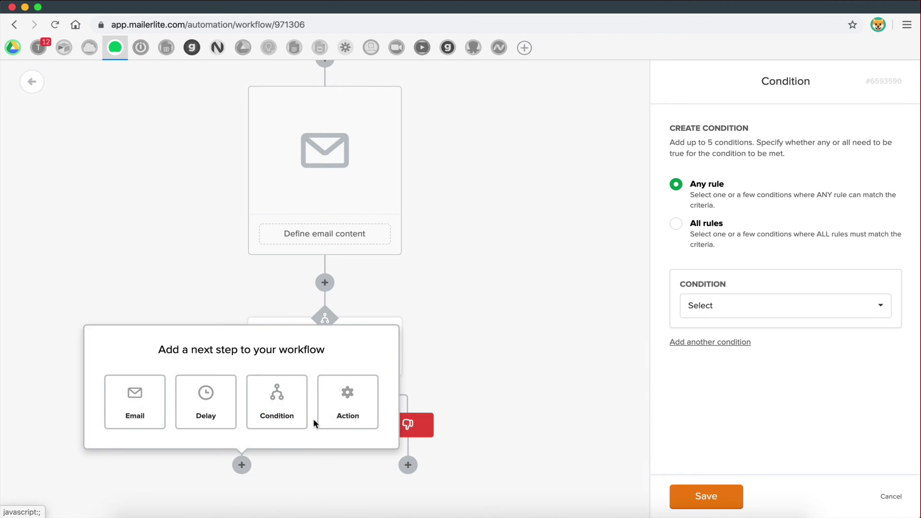
{"action": "left_click", "coordinate": [469, 325]}
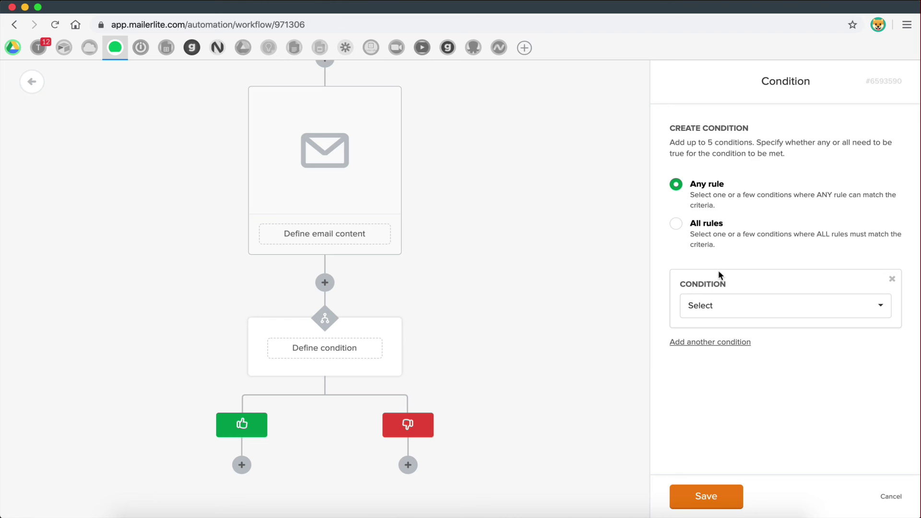
{"action": "scroll", "coordinate": [615, 174], "scroll_direction": "up", "scroll_amount": 5}
{"action": "scroll", "coordinate": [366, 339], "scroll_direction": "down", "scroll_amount": 5}
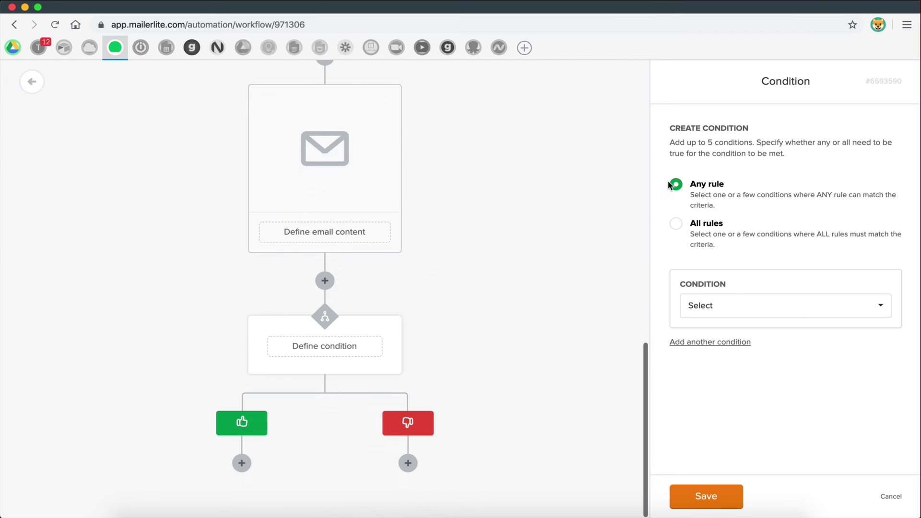
- Base the condition on Workflow activity for the 'Welcome to our List! 😀' email
{"action": "left_click", "coordinate": [753, 310]}
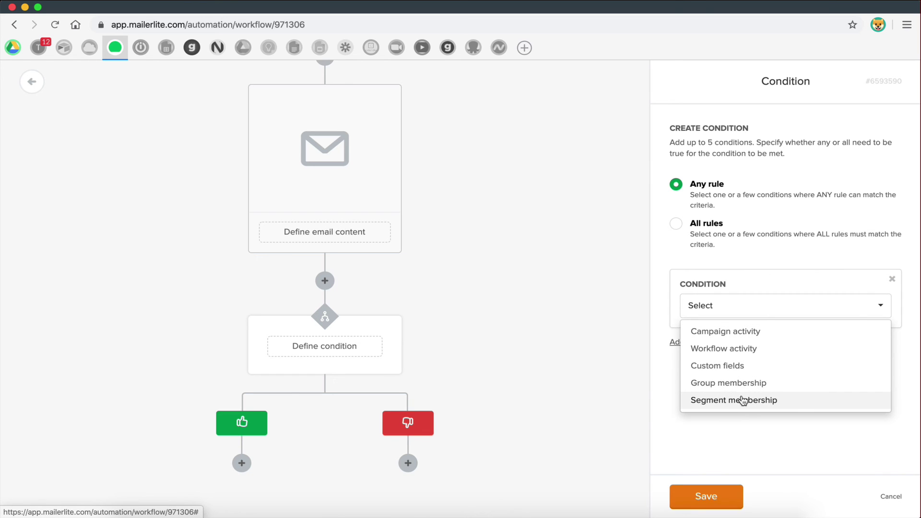
{"action": "left_click", "coordinate": [726, 332]}
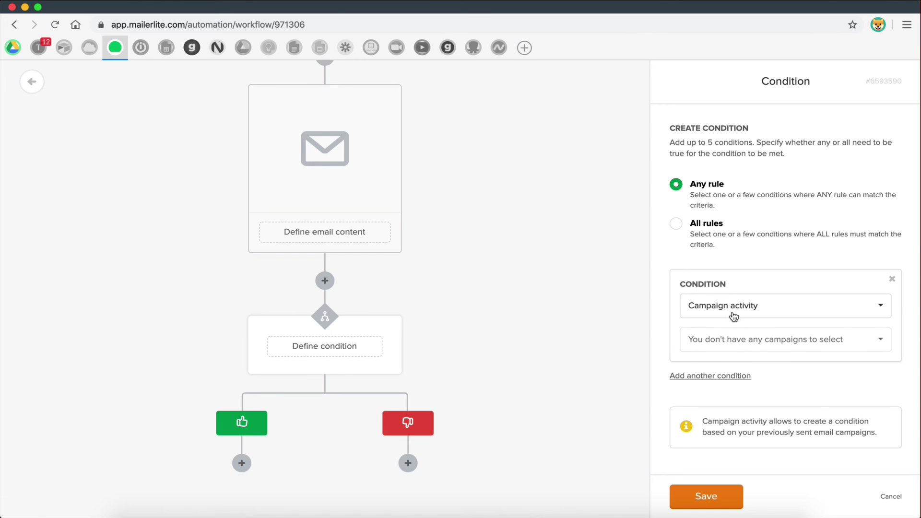
{"action": "left_click", "coordinate": [732, 309]}
{"action": "left_click", "coordinate": [733, 349]}
{"action": "left_click", "coordinate": [731, 346]}
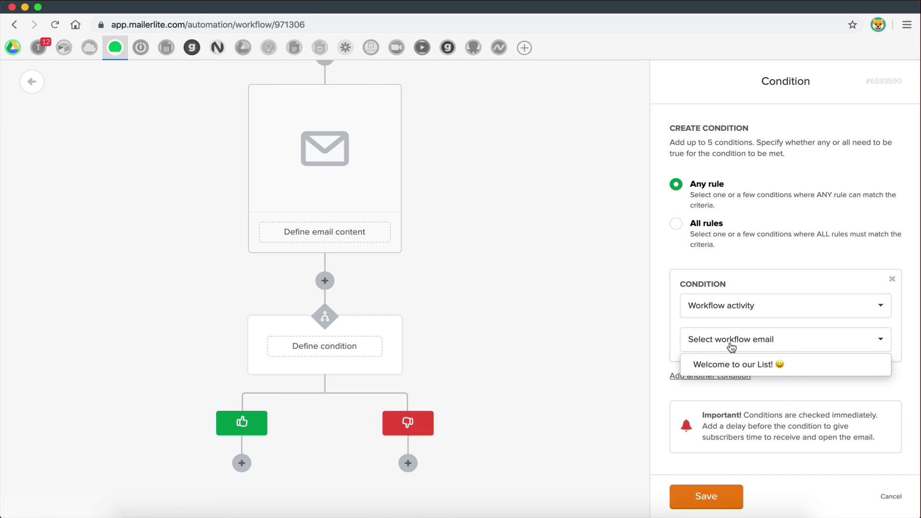
{"action": "left_click", "coordinate": [601, 338]}
{"action": "left_click", "coordinate": [742, 347]}
{"action": "left_click", "coordinate": [733, 366]}
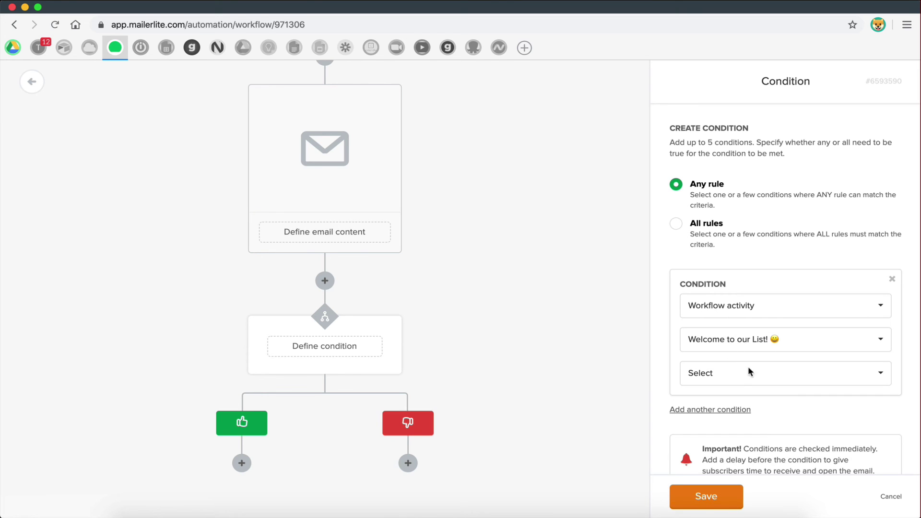
- Review the email activity options, then bring up next-step choices under the yes branch
{"action": "left_click", "coordinate": [730, 375]}
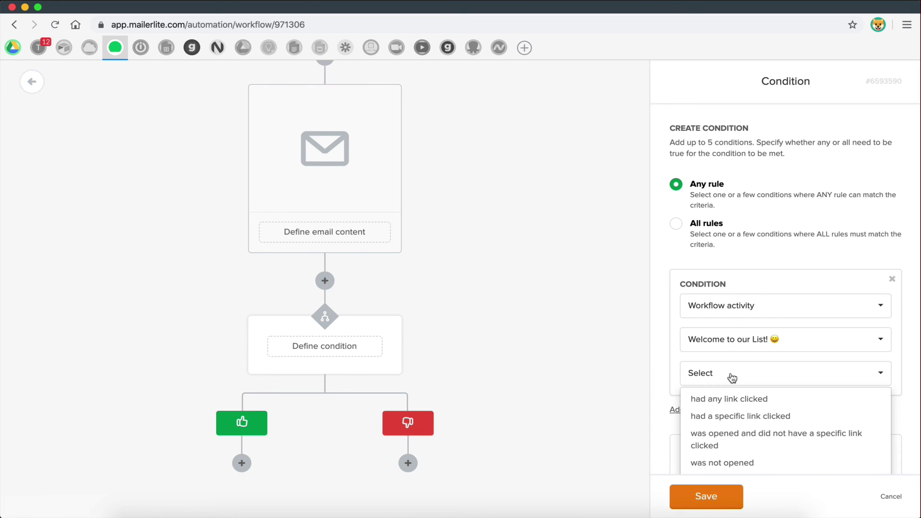
{"action": "left_click", "coordinate": [536, 367]}
{"action": "scroll", "coordinate": [536, 366], "scroll_direction": "up", "scroll_amount": 10}
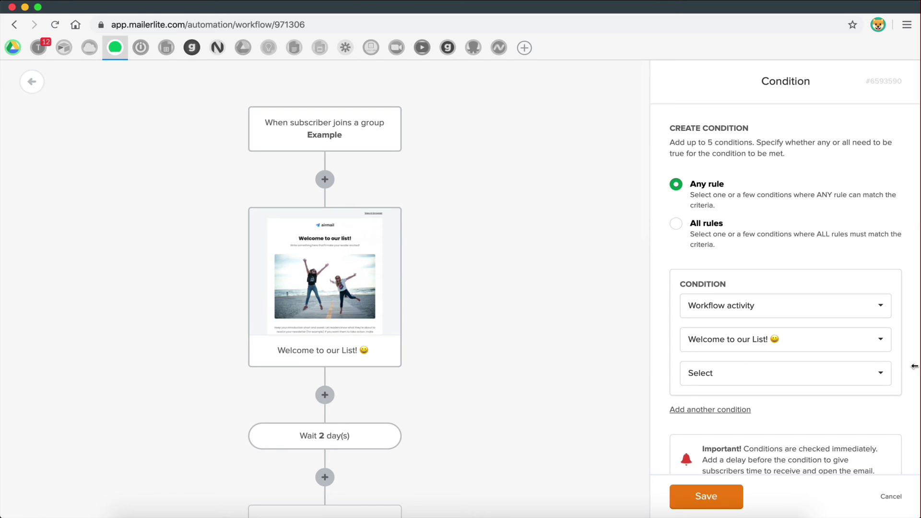
{"action": "scroll", "coordinate": [664, 354], "scroll_direction": "down", "scroll_amount": 1}
{"action": "scroll", "coordinate": [360, 384], "scroll_direction": "down", "scroll_amount": 13}
{"action": "scroll", "coordinate": [359, 386], "scroll_direction": "down", "scroll_amount": 3}
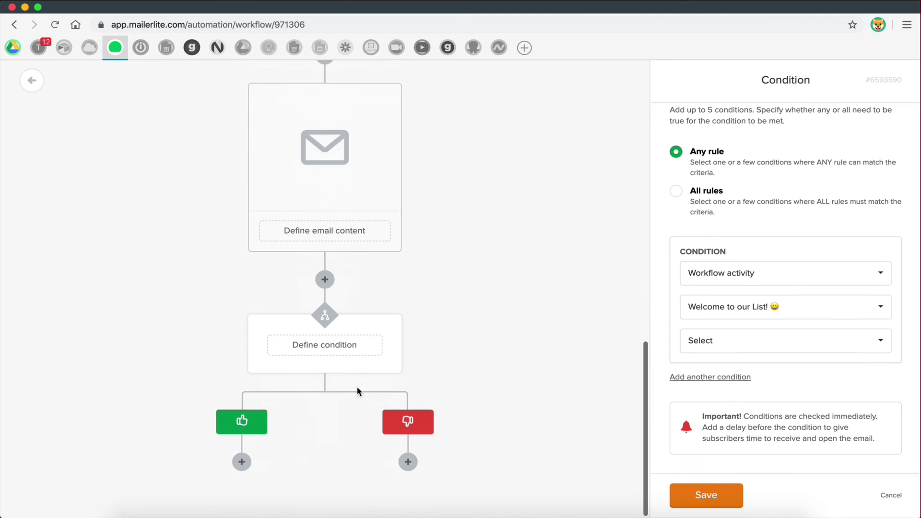
{"action": "left_click", "coordinate": [719, 341]}
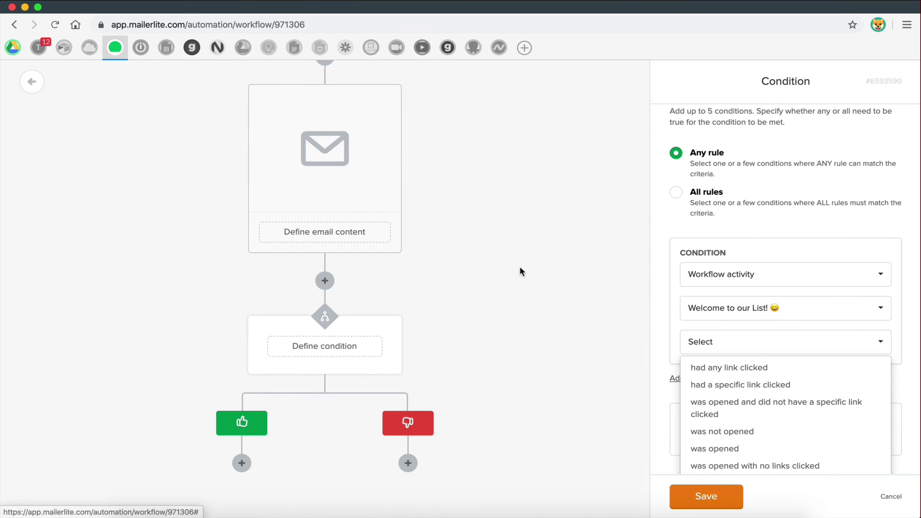
{"action": "scroll", "coordinate": [485, 223], "scroll_direction": "up", "scroll_amount": 10}
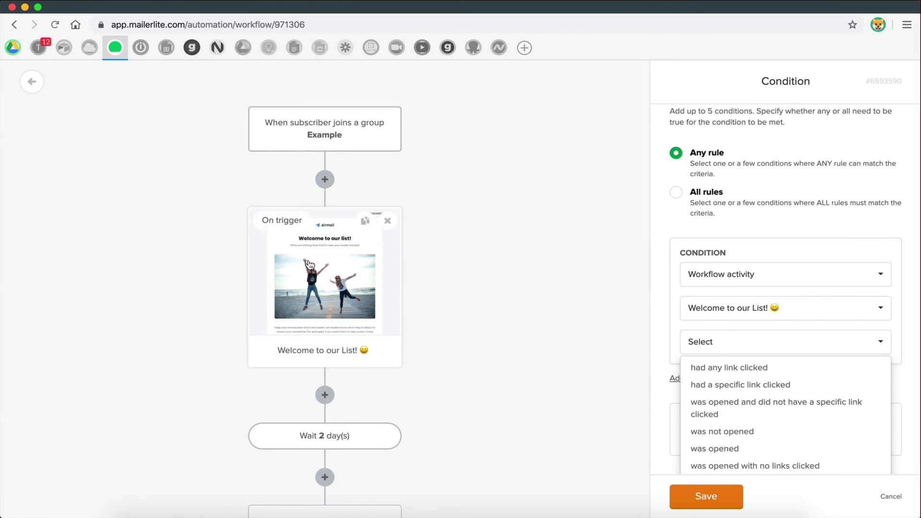
{"action": "scroll", "coordinate": [343, 277], "scroll_direction": "down", "scroll_amount": 12}
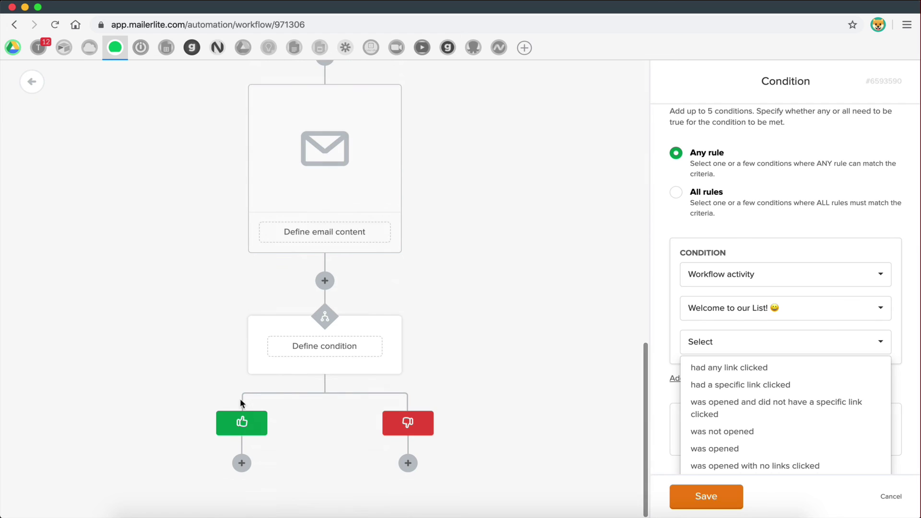
{"action": "left_click", "coordinate": [242, 463]}
{"action": "left_click", "coordinate": [518, 394]}
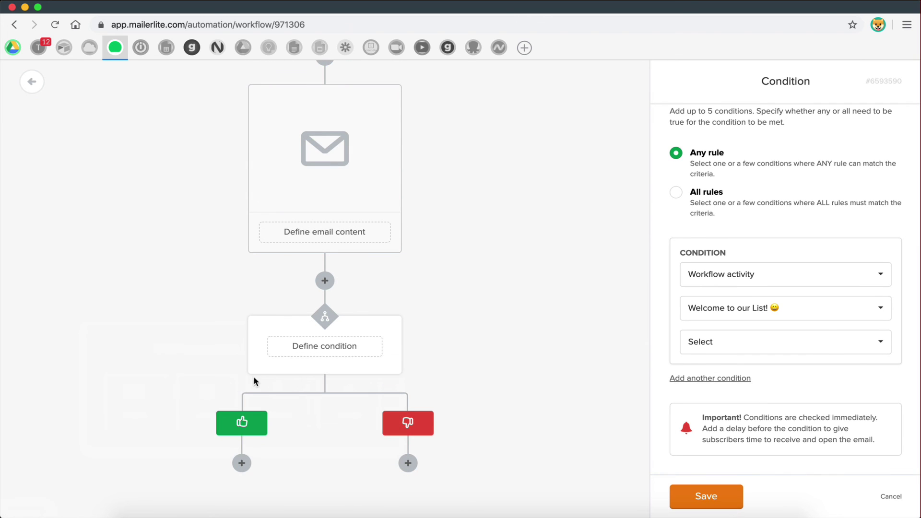
{"action": "left_click", "coordinate": [241, 463]}
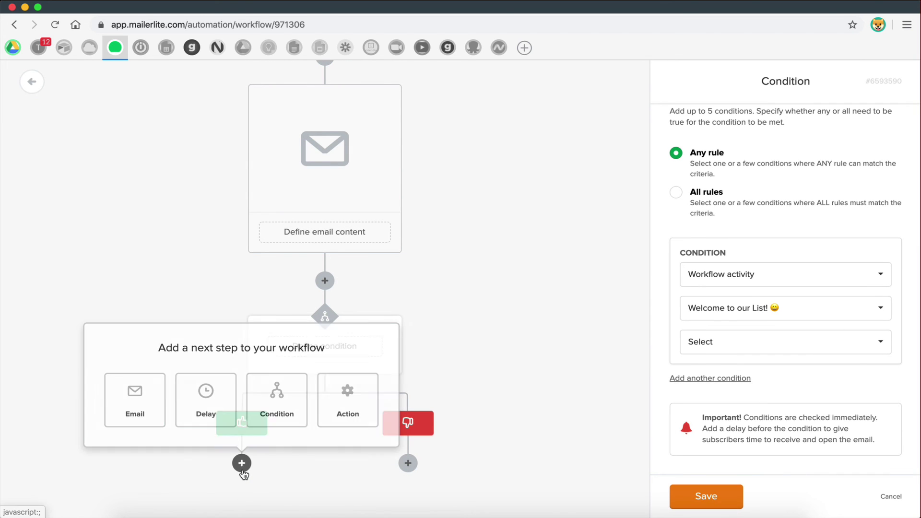
- Put an empty email step on the yes branch and review the 4 incomplete steps
{"action": "left_click", "coordinate": [148, 405]}
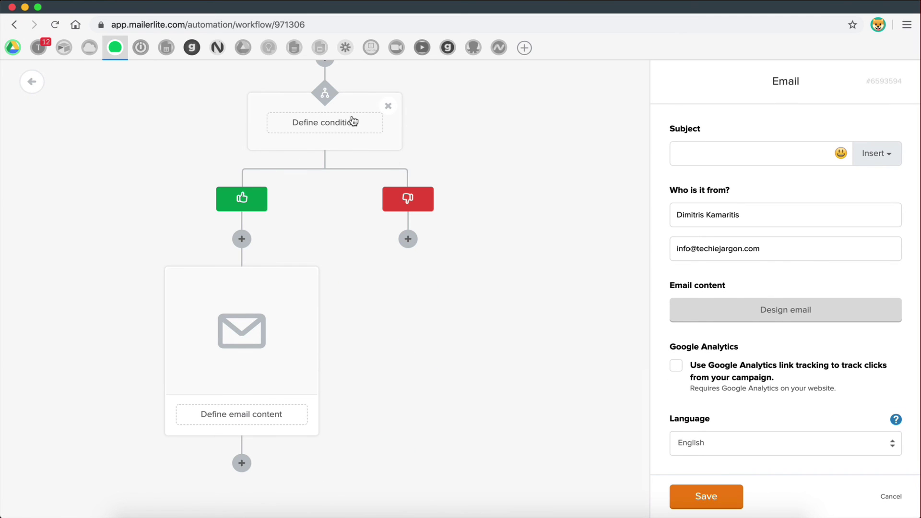
{"action": "scroll", "coordinate": [379, 159], "scroll_direction": "up", "scroll_amount": 5}
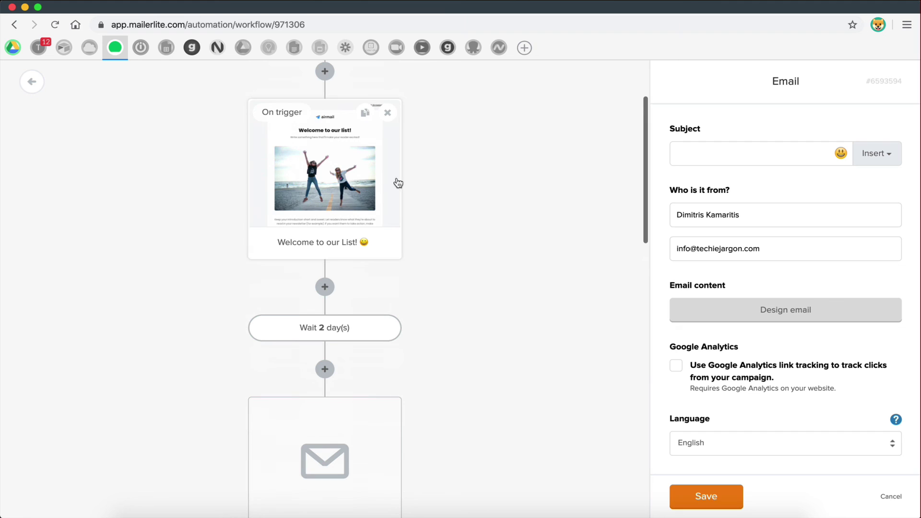
{"action": "scroll", "coordinate": [328, 211], "scroll_direction": "down", "scroll_amount": 5}
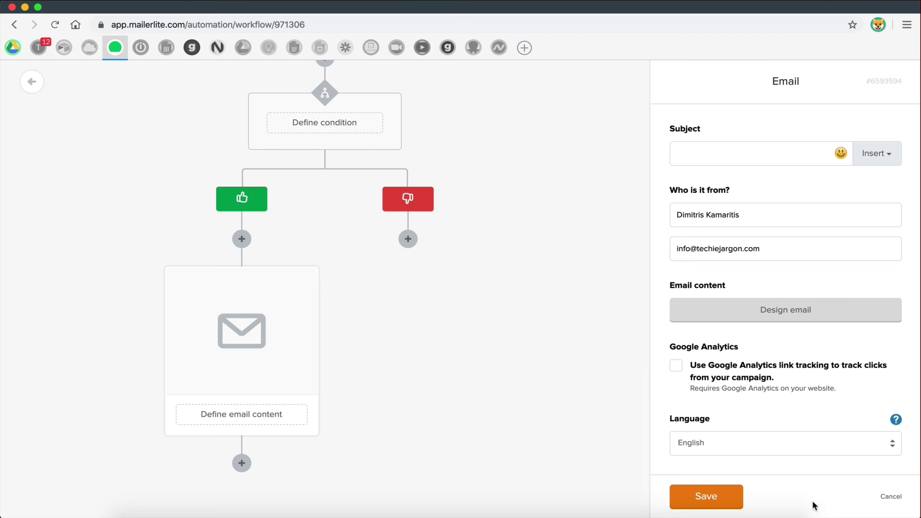
{"action": "left_click", "coordinate": [889, 496]}
{"action": "scroll", "coordinate": [545, 259], "scroll_direction": "up", "scroll_amount": 10}
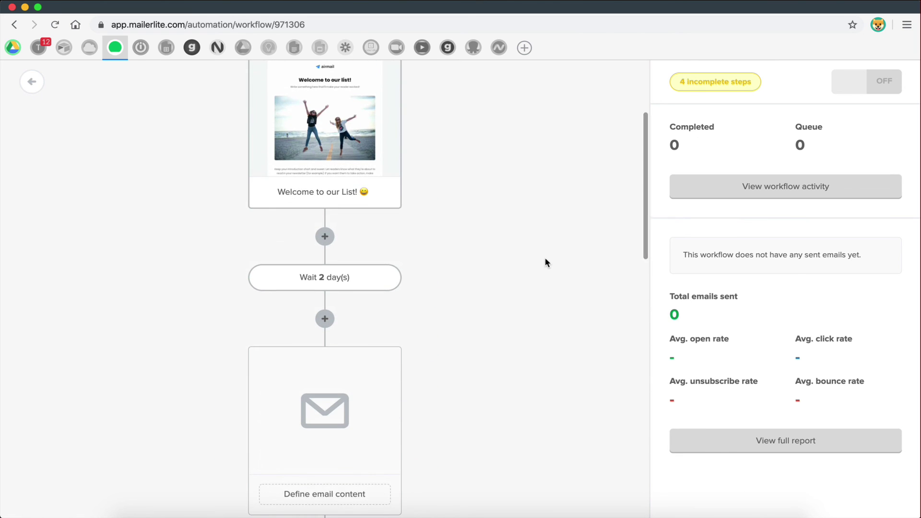
{"action": "scroll", "coordinate": [546, 261], "scroll_direction": "up", "scroll_amount": 3}
{"action": "scroll", "coordinate": [545, 258], "scroll_direction": "up", "scroll_amount": 1}
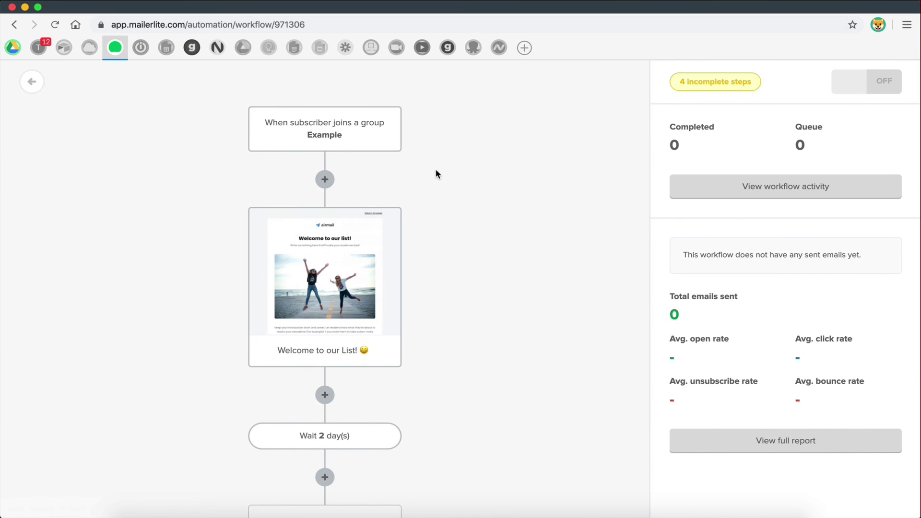
{"action": "left_click", "coordinate": [868, 85]}
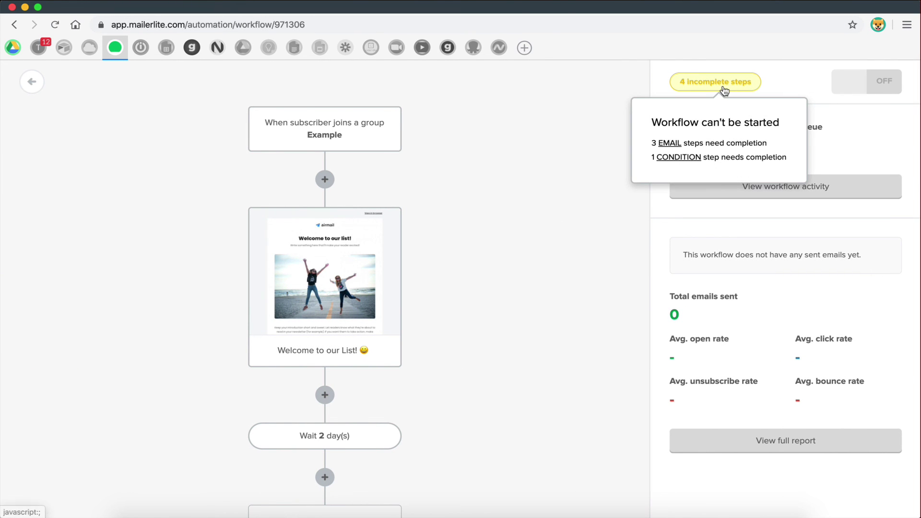
- Delete the empty email step from the yes branch
{"action": "scroll", "coordinate": [393, 321], "scroll_direction": "down", "scroll_amount": 10}
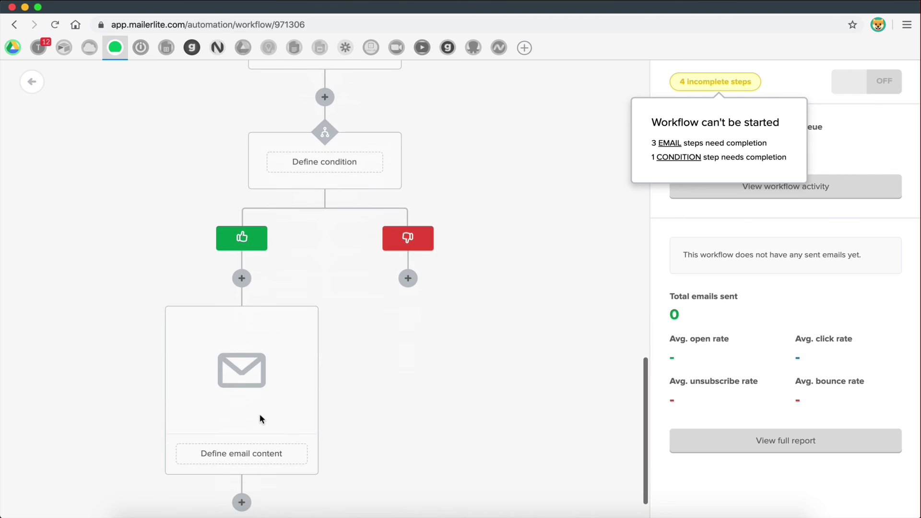
{"action": "left_click", "coordinate": [306, 319]}
{"action": "scroll", "coordinate": [384, 422], "scroll_direction": "up", "scroll_amount": 4}
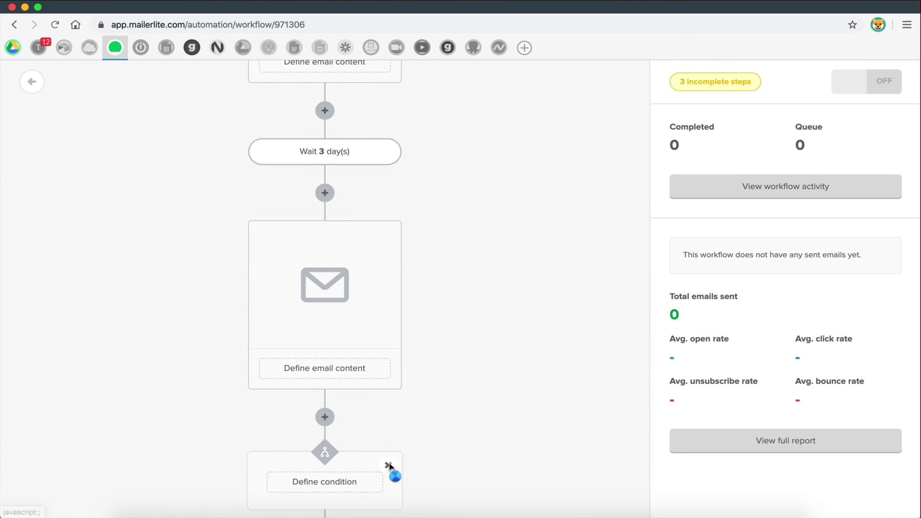
{"action": "scroll", "coordinate": [393, 307], "scroll_direction": "down", "scroll_amount": 2}
{"action": "scroll", "coordinate": [388, 307], "scroll_direction": "up", "scroll_amount": 10}
{"action": "left_click", "coordinate": [386, 373]}
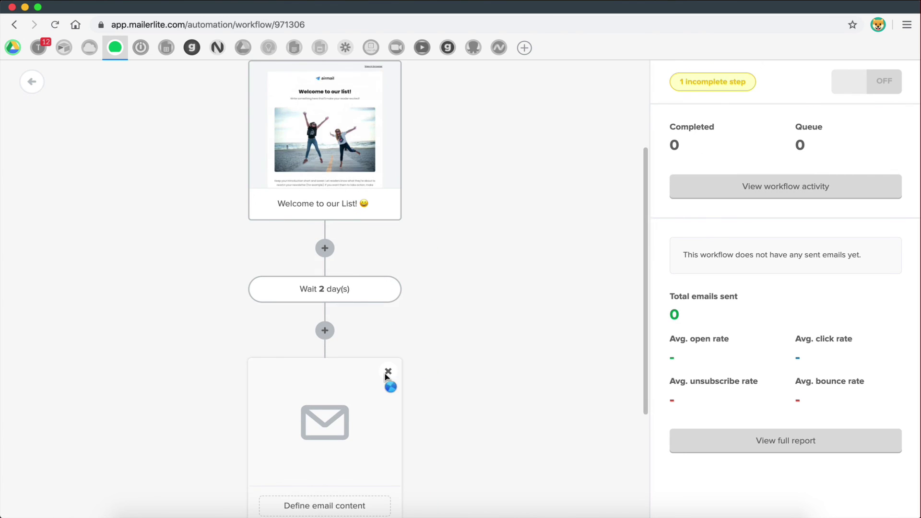
- Delete the remaining empty email and Wait 2 day(s) steps, then switch the workflow on
{"action": "scroll", "coordinate": [387, 377], "scroll_direction": "down", "scroll_amount": 2}
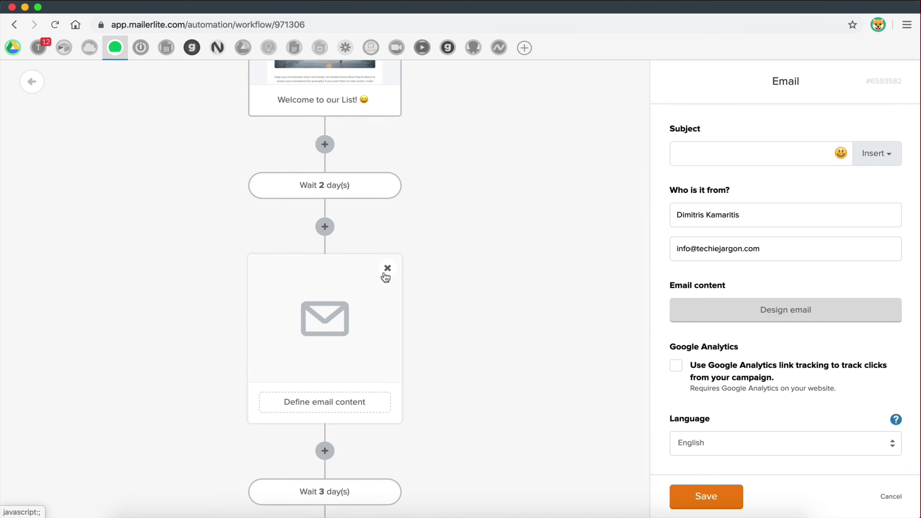
{"action": "left_click", "coordinate": [388, 493]}
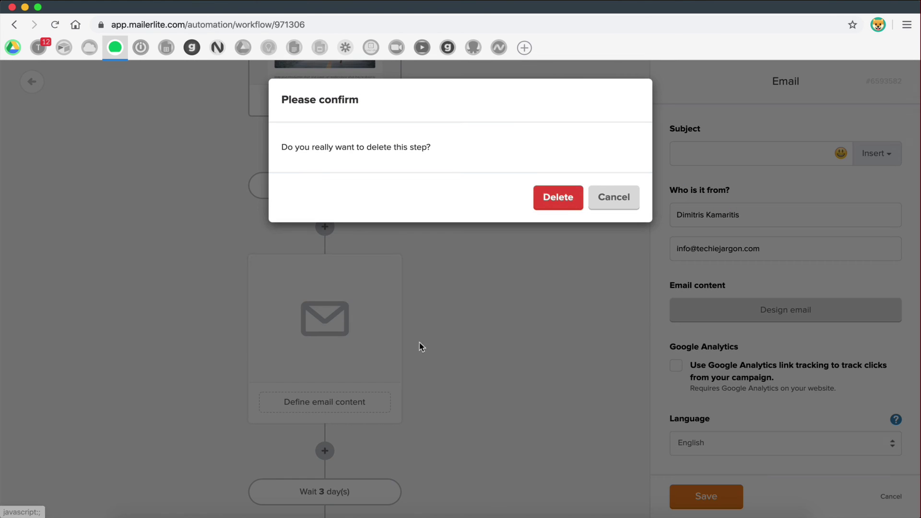
{"action": "left_click", "coordinate": [566, 201]}
{"action": "left_click", "coordinate": [390, 283]}
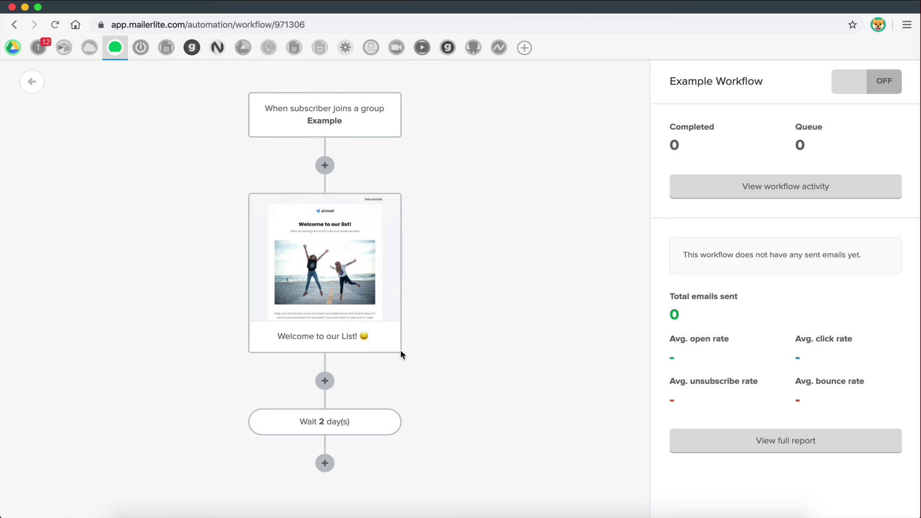
{"action": "left_click", "coordinate": [389, 422]}
{"action": "left_click", "coordinate": [555, 197]}
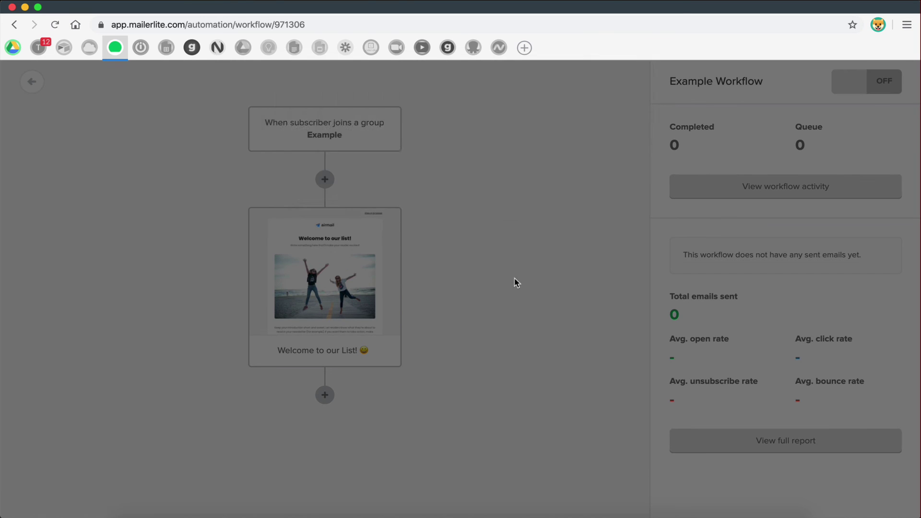
{"action": "left_click", "coordinate": [879, 86]}
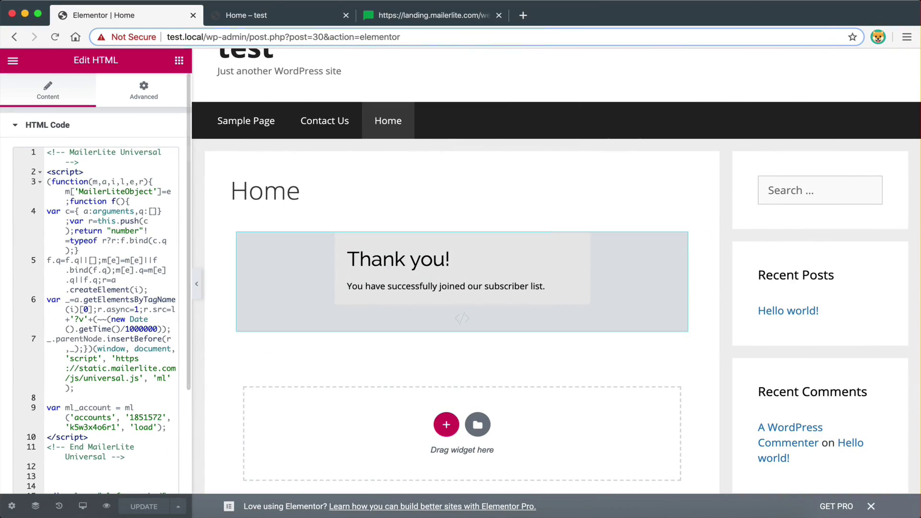
- Reload the Home page preview and enter a test name in the signup form
{"action": "left_click", "coordinate": [260, 17]}
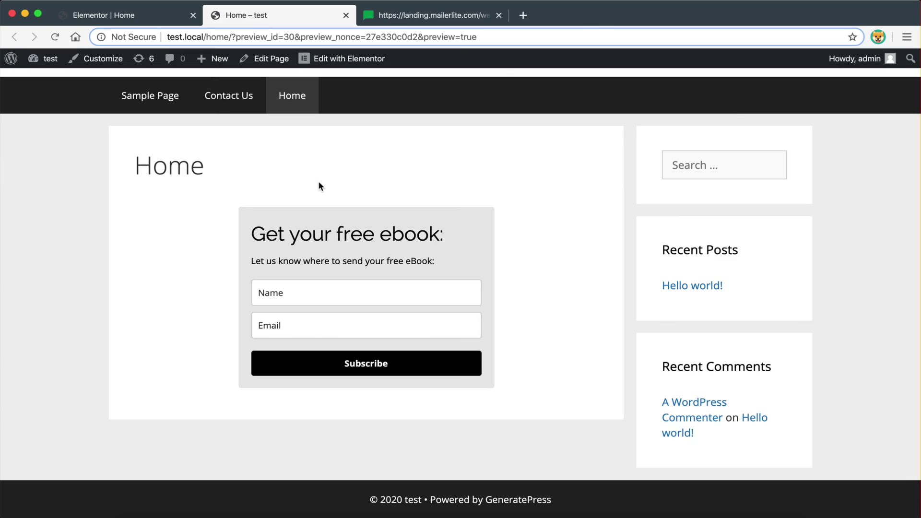
{"action": "key", "text": "super+r"}
{"action": "left_click", "coordinate": [306, 291]}
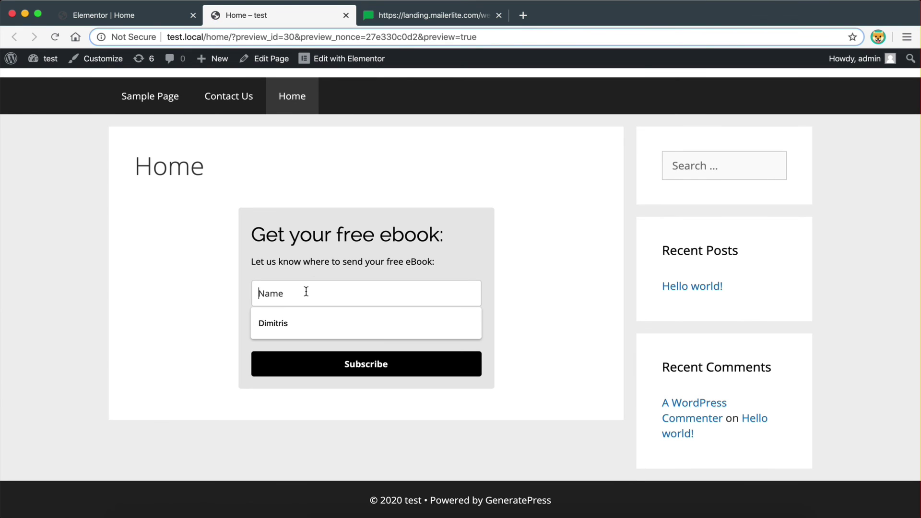
{"action": "type", "text": "Sam"}
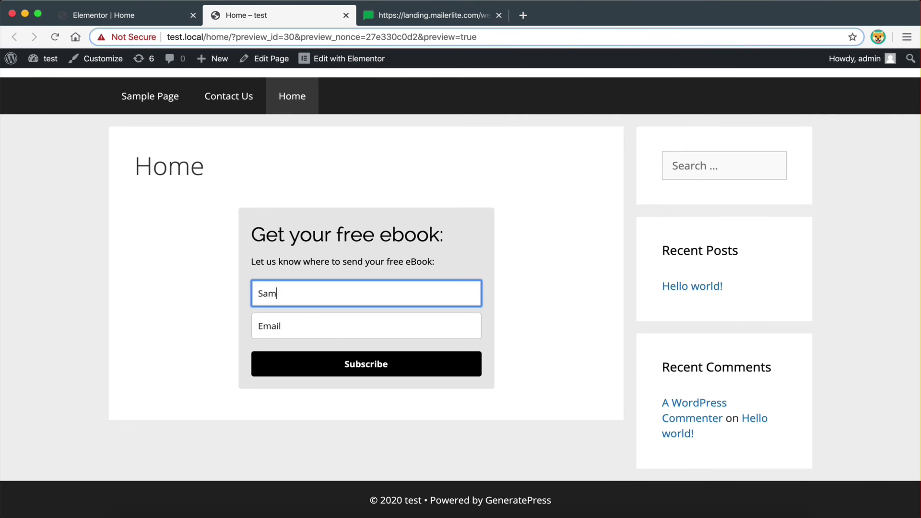
{"action": "key", "text": "Tab"}
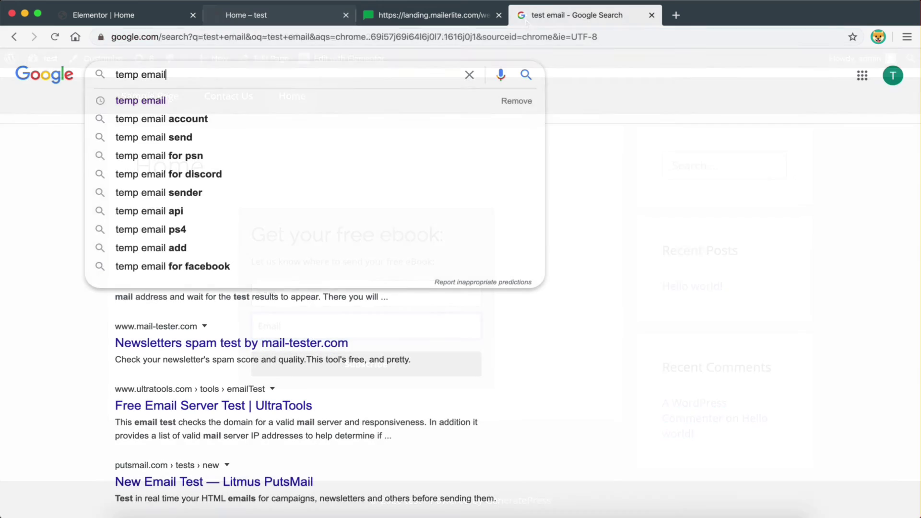
- Search 'temp email' and copy a disposable address from FakeMail
{"action": "key", "text": "Return"}
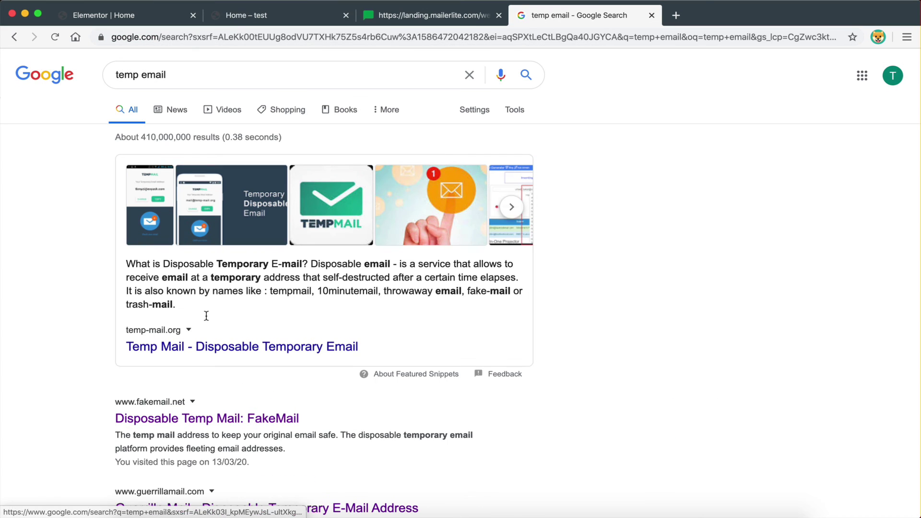
{"action": "left_click", "coordinate": [186, 425]}
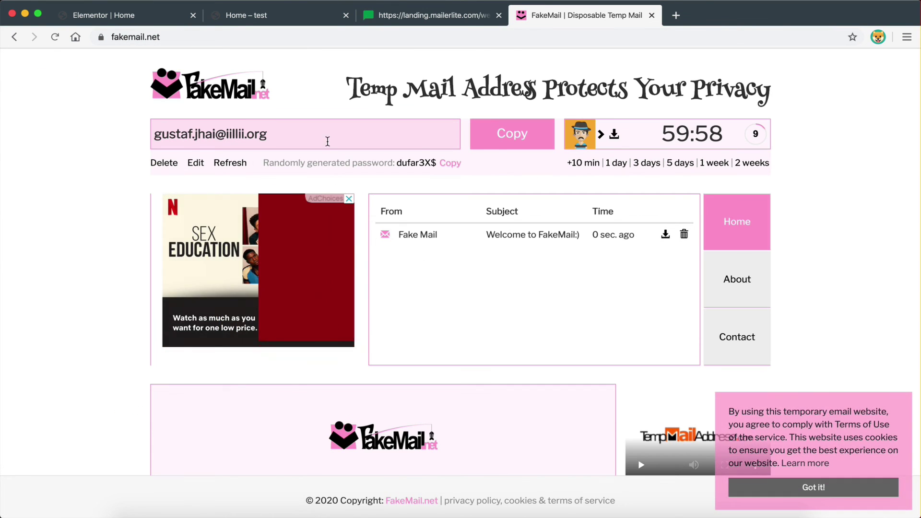
{"action": "left_click", "coordinate": [504, 136]}
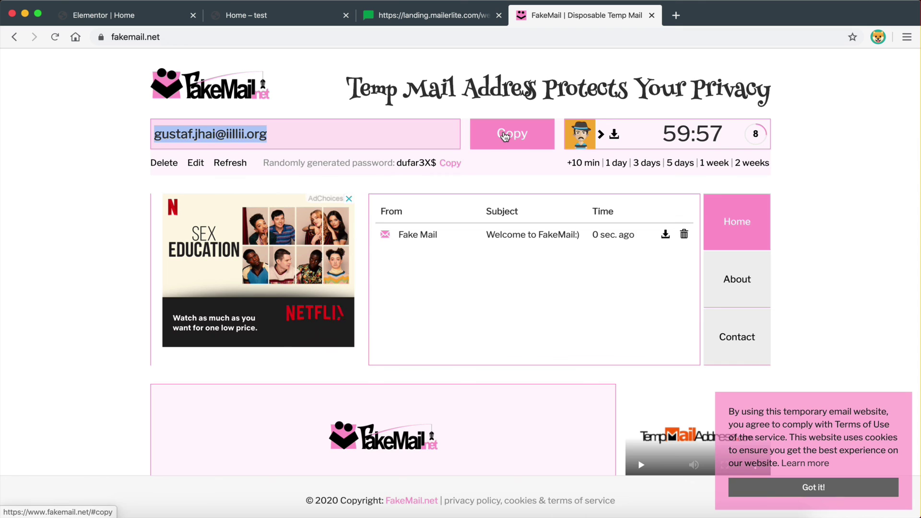
- Paste the temporary address into the form's Email field and submit the signup
{"action": "left_click", "coordinate": [422, 17]}
{"action": "left_click", "coordinate": [410, 307]}
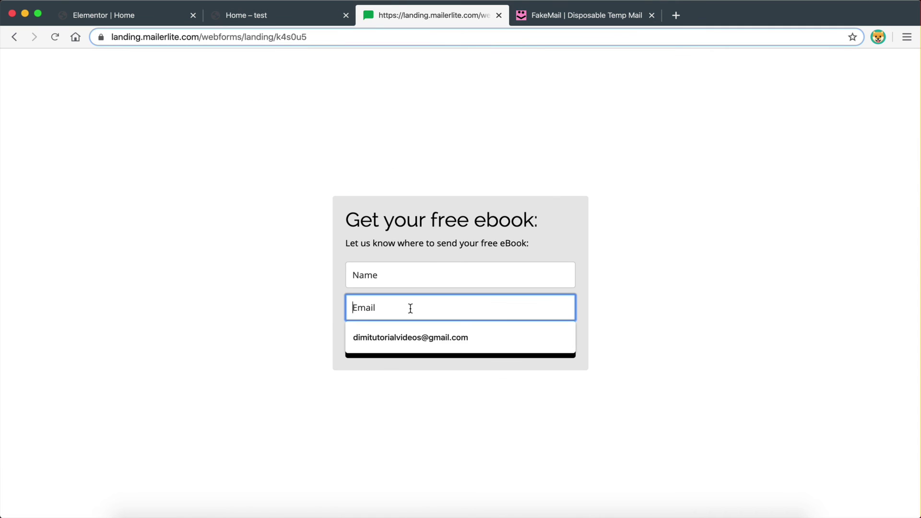
{"action": "key", "text": "super+v"}
{"action": "left_click", "coordinate": [299, 20]}
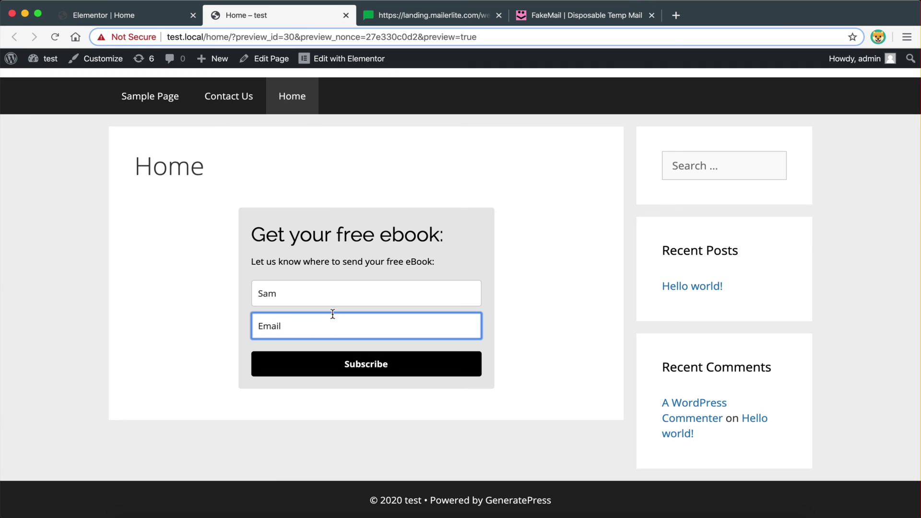
{"action": "left_click", "coordinate": [319, 326]}
{"action": "key", "text": "super+v"}
{"action": "left_click", "coordinate": [313, 428]}
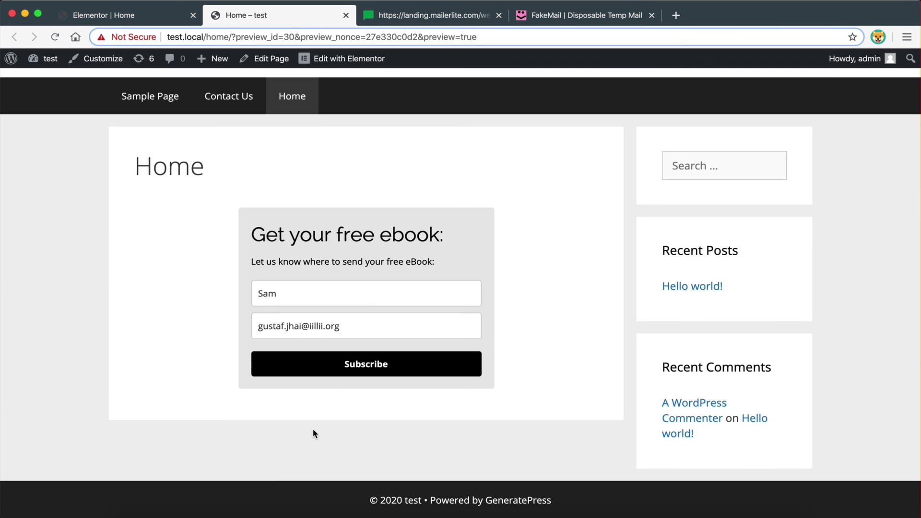
{"action": "left_click", "coordinate": [340, 366]}
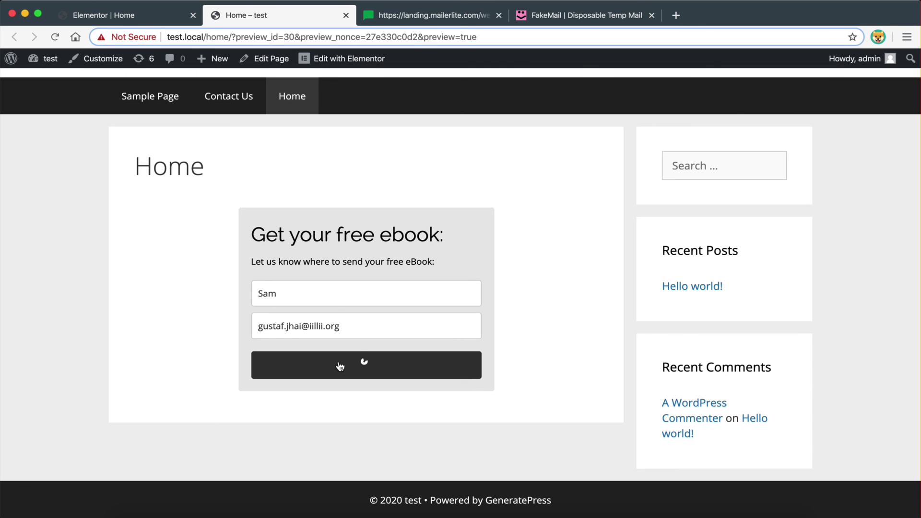
- Open the 'Welcome to our List!' email from FakeMail in its own browser view
{"action": "left_click", "coordinate": [571, 15]}
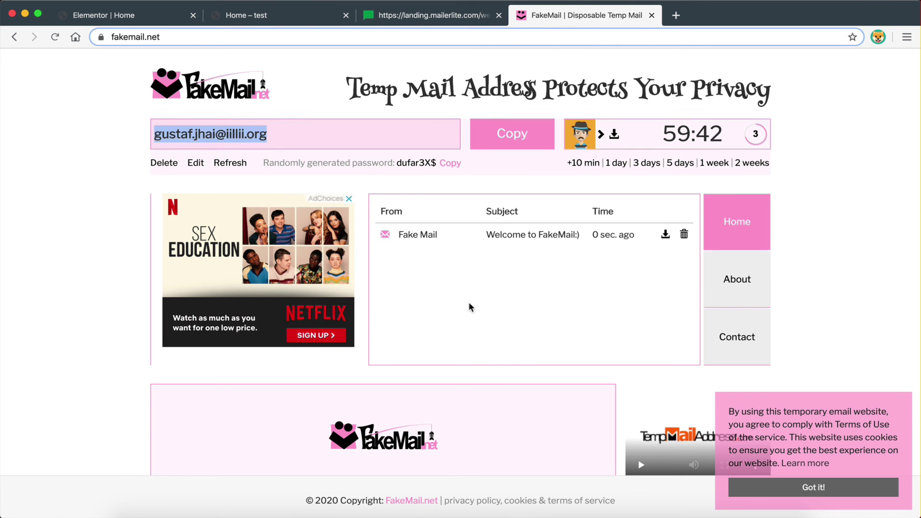
{"action": "scroll", "coordinate": [469, 307], "scroll_direction": "down", "scroll_amount": 1}
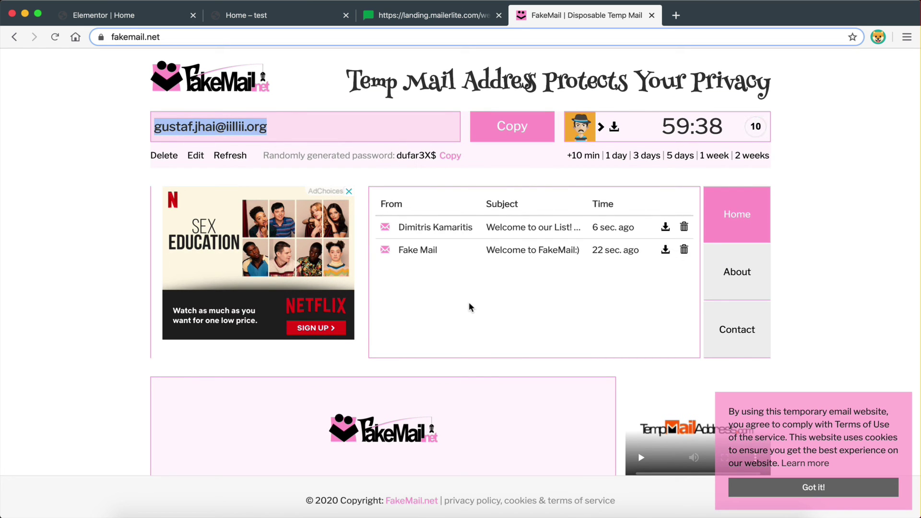
{"action": "left_click", "coordinate": [501, 230]}
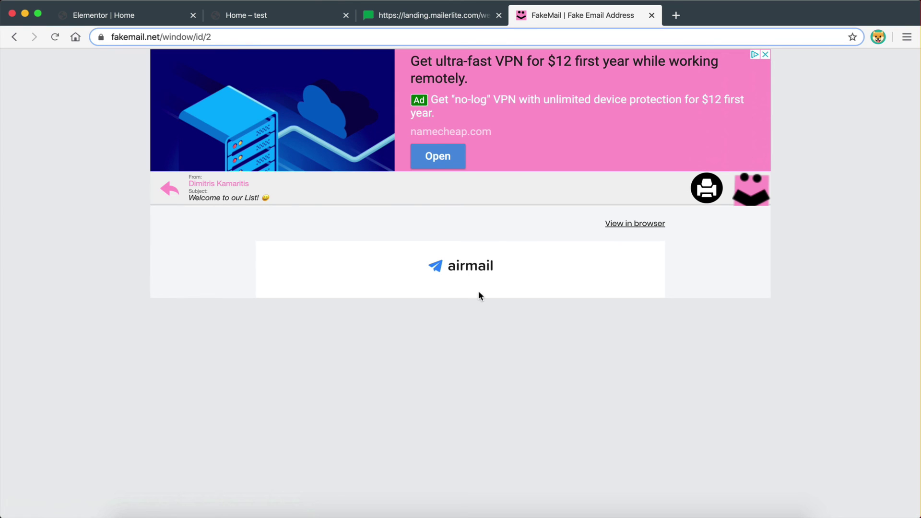
{"action": "scroll", "coordinate": [480, 279], "scroll_direction": "down", "scroll_amount": 5}
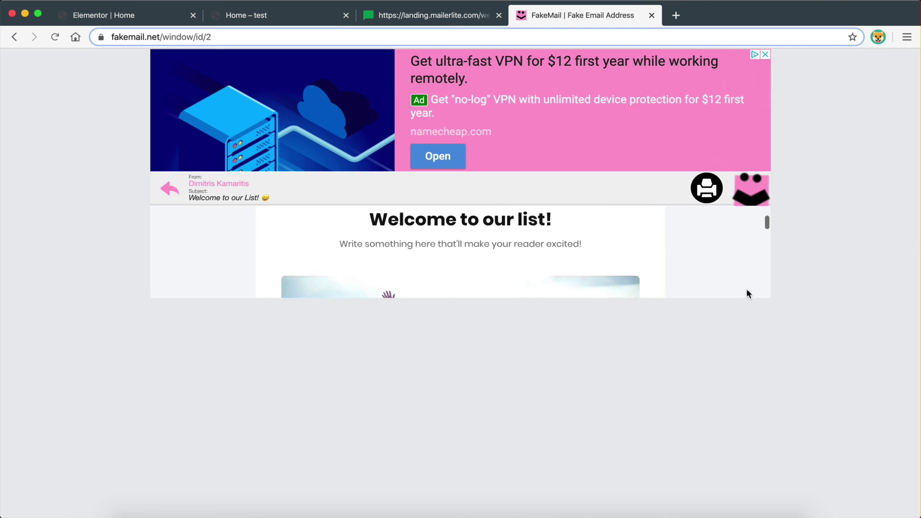
{"action": "scroll", "coordinate": [727, 277], "scroll_direction": "up", "scroll_amount": 3}
{"action": "left_click", "coordinate": [635, 224]}
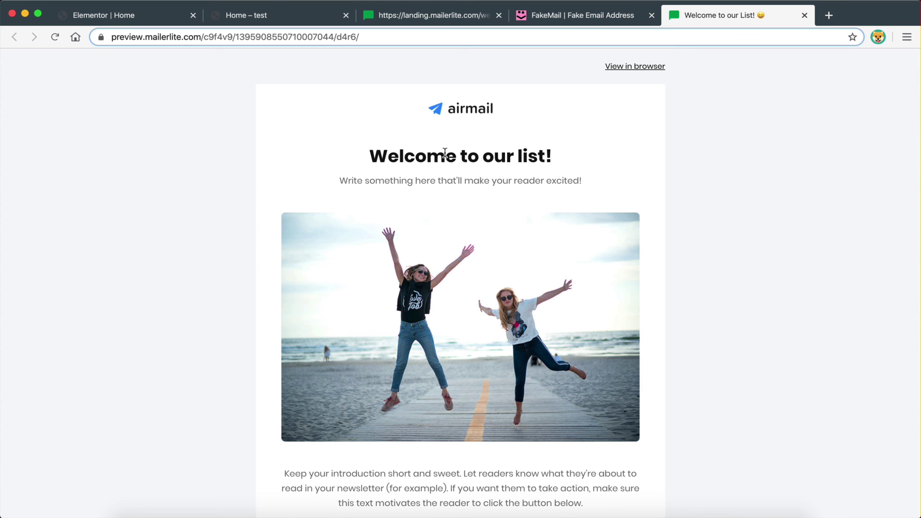
{"action": "left_click", "coordinate": [279, 21]}
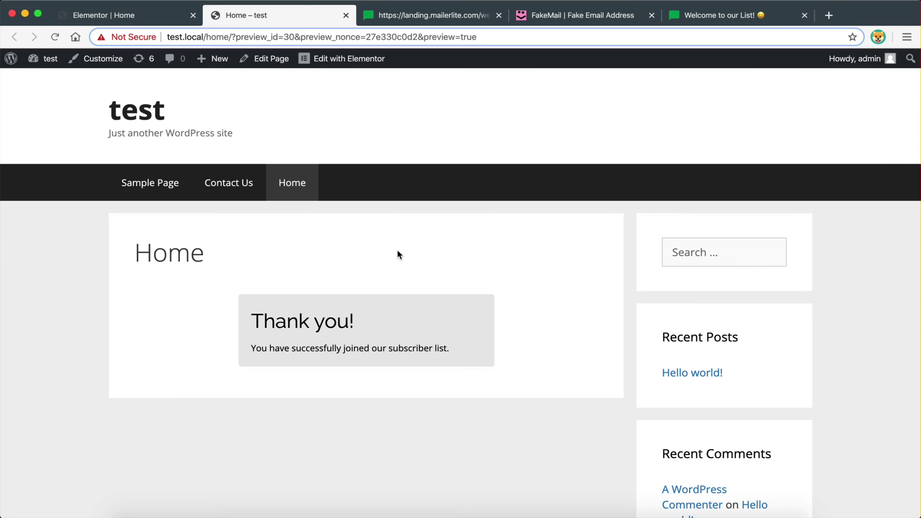
- Compare the WordPress thank-you page with MailerLite, ending on the Automation page's workflow stats
{"action": "key", "text": "ctrl+Left"}
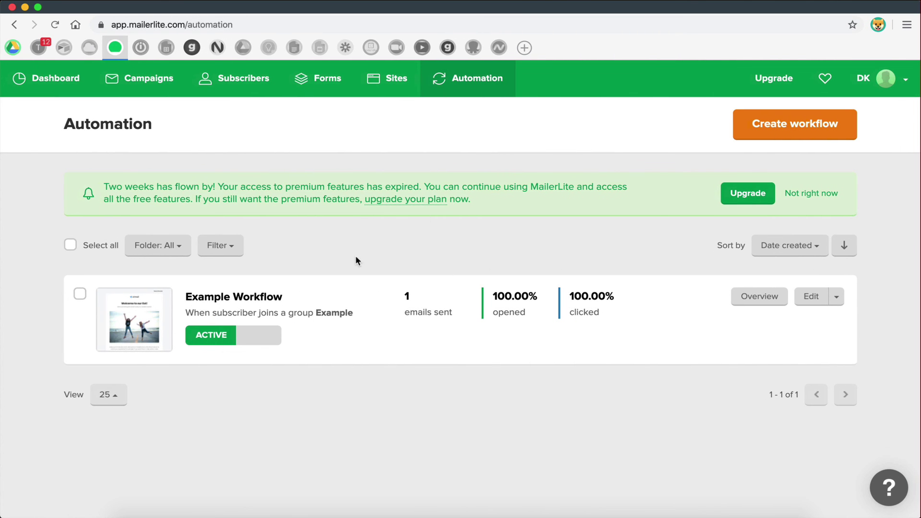
{"action": "key", "text": "ctrl+Right"}
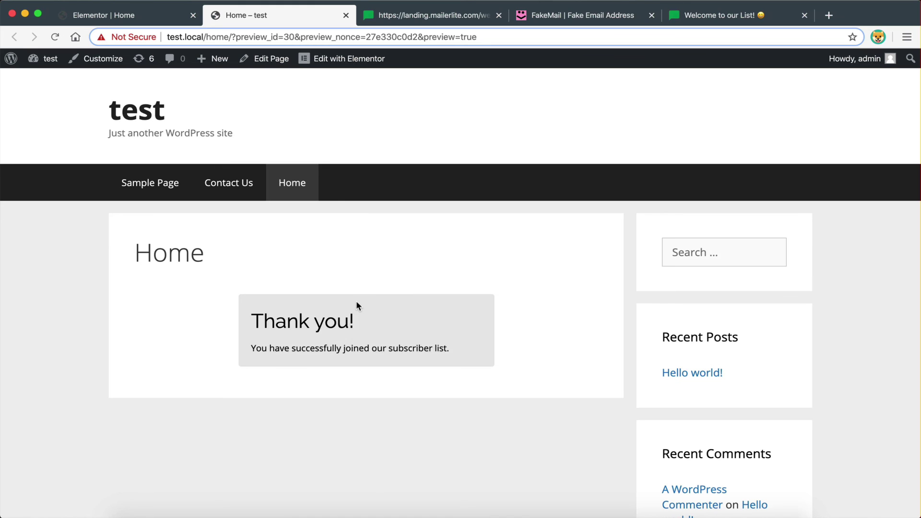
{"action": "key", "text": "ctrl+Left"}
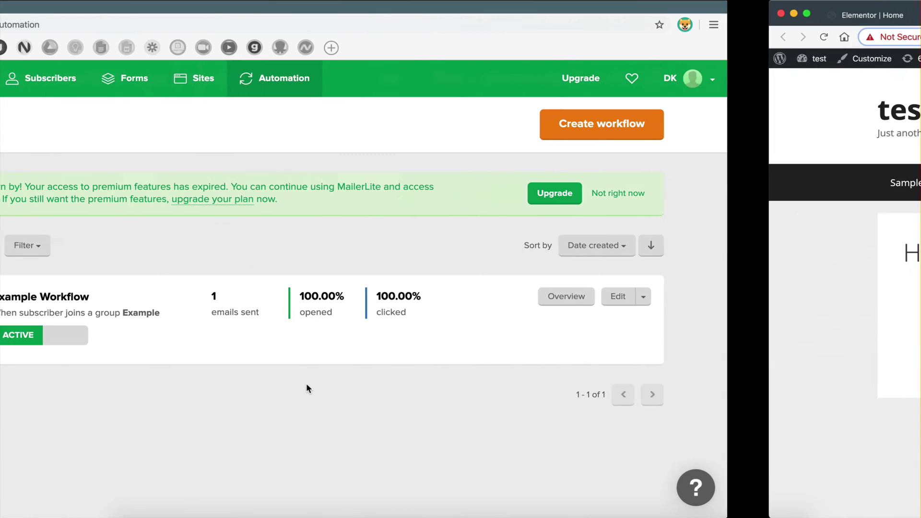
{"action": "key", "text": "ctrl+Right"}
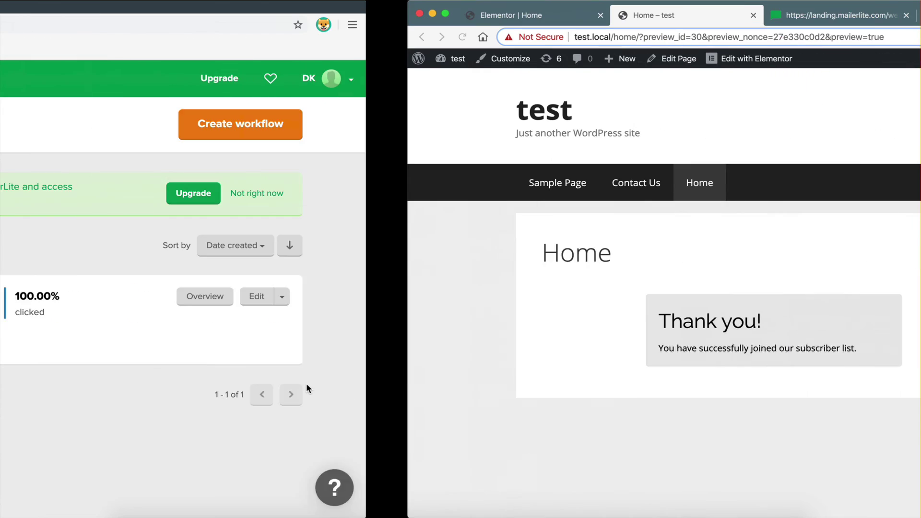
{"action": "key", "text": "ctrl+Left"}
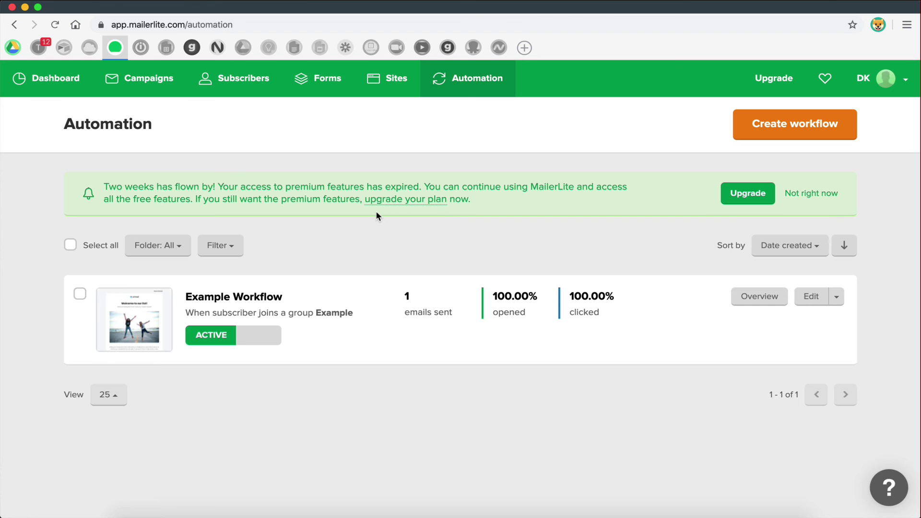
{"action": "key", "text": "ctrl+Right"}
{"action": "key", "text": "ctrl+Left"}
{"action": "key", "text": "ctrl+Right"}
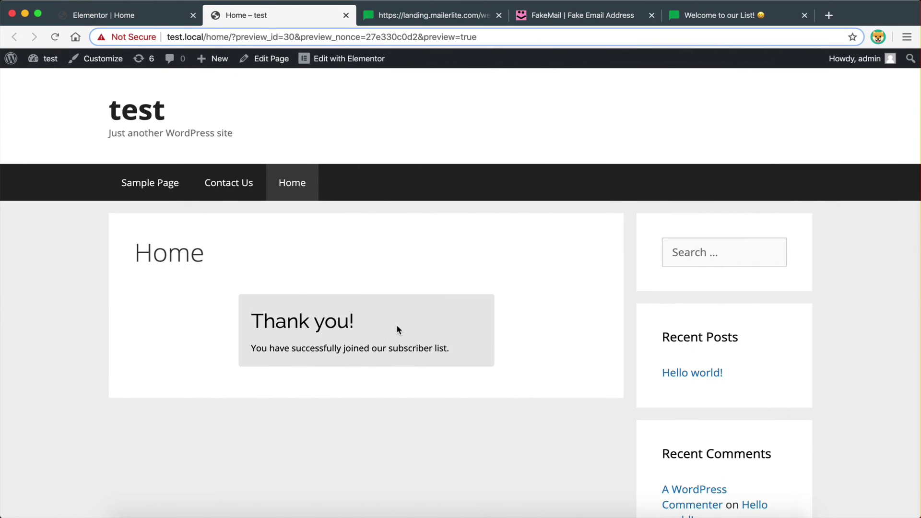
{"action": "key", "text": "ctrl+Left"}
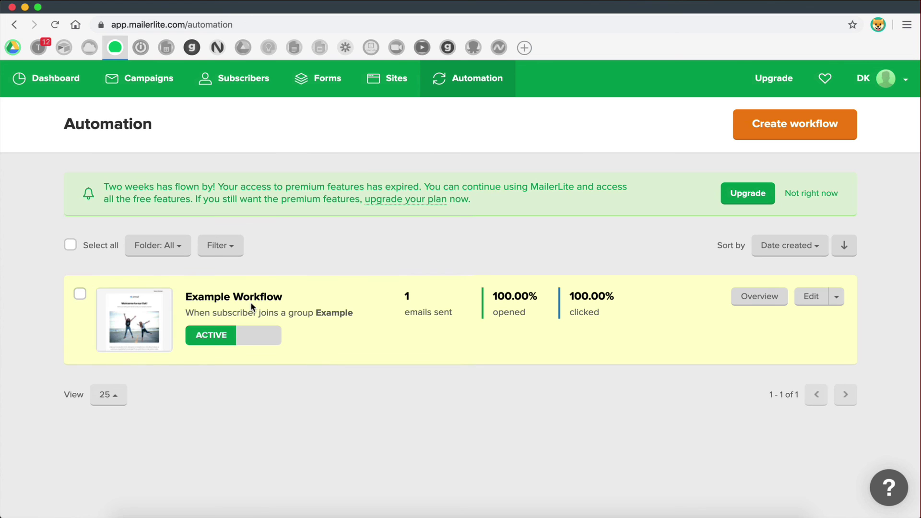
{"action": "key", "text": "ctrl+Right"}
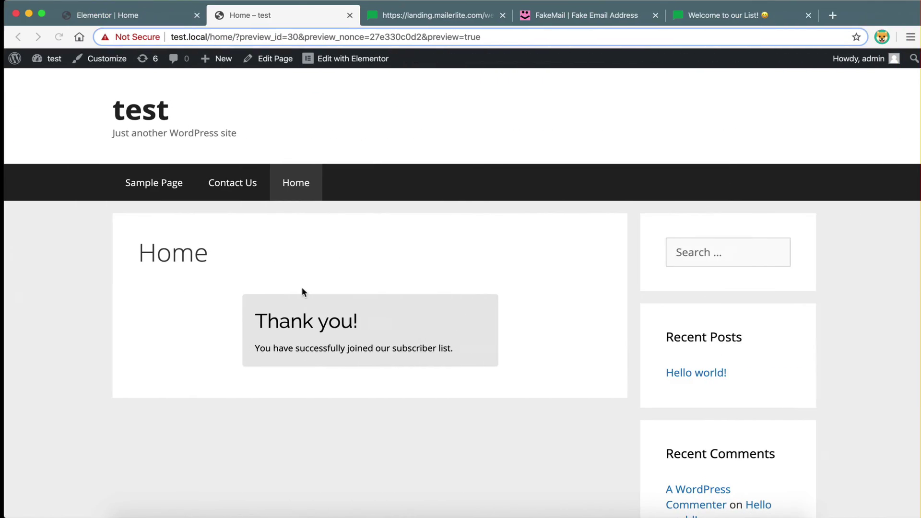
{"action": "key", "text": "super+9"}
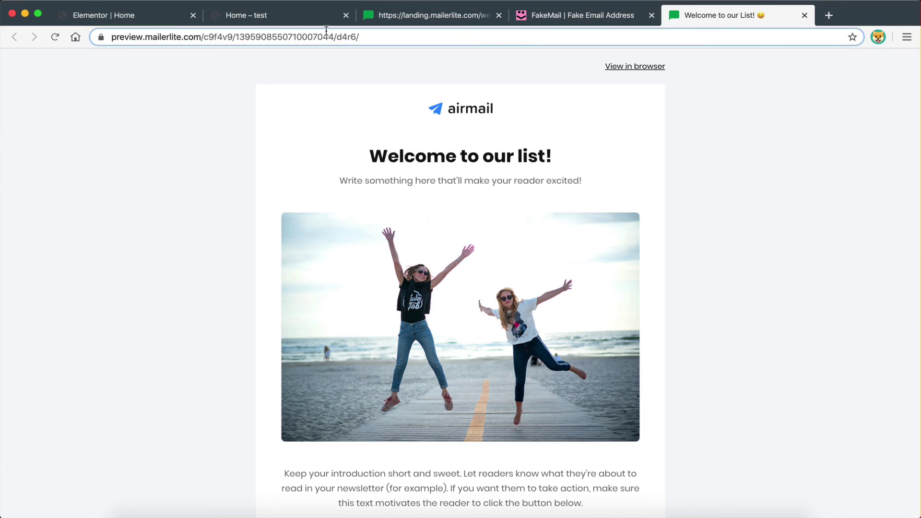
{"action": "left_click", "coordinate": [287, 19]}
{"action": "key", "text": "ctrl+Left"}
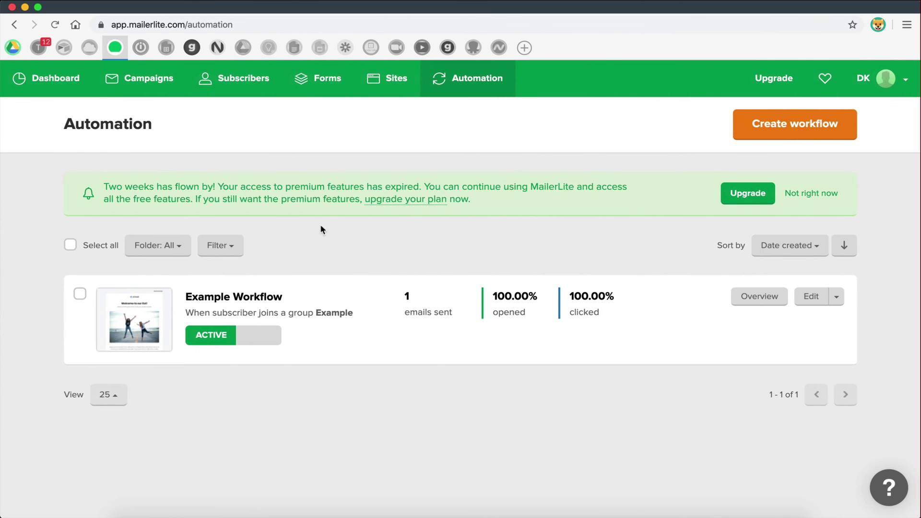